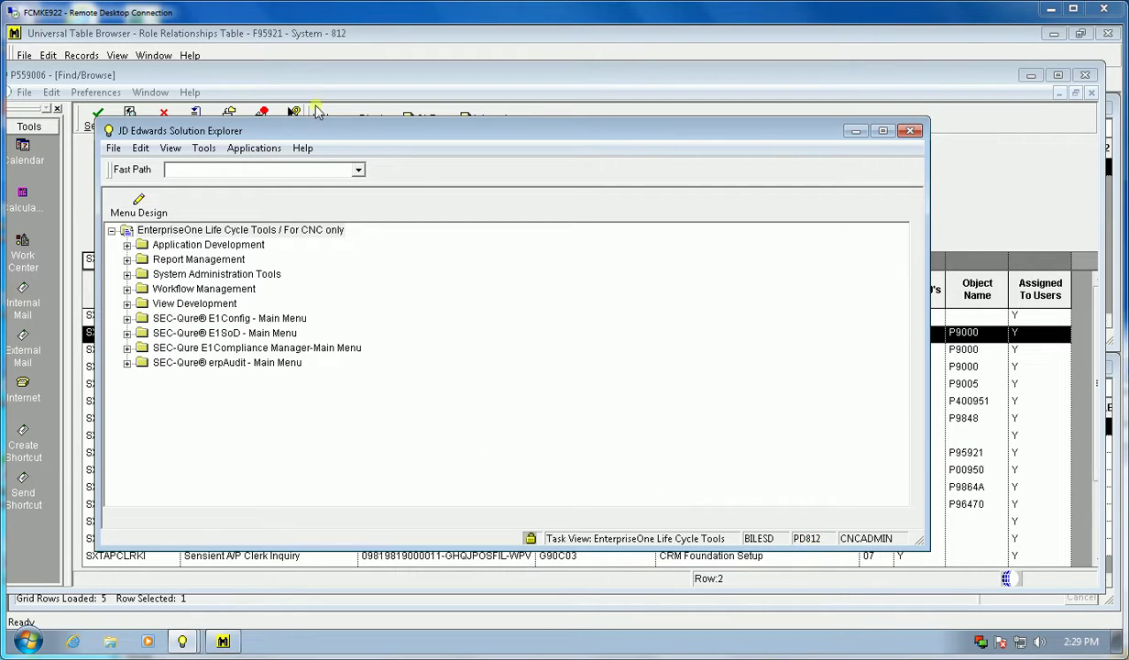
# - Bring the SX*-filtered Fine Cut / Menu Filtering (P559006) results window to the front
pyautogui.click(980, 156)
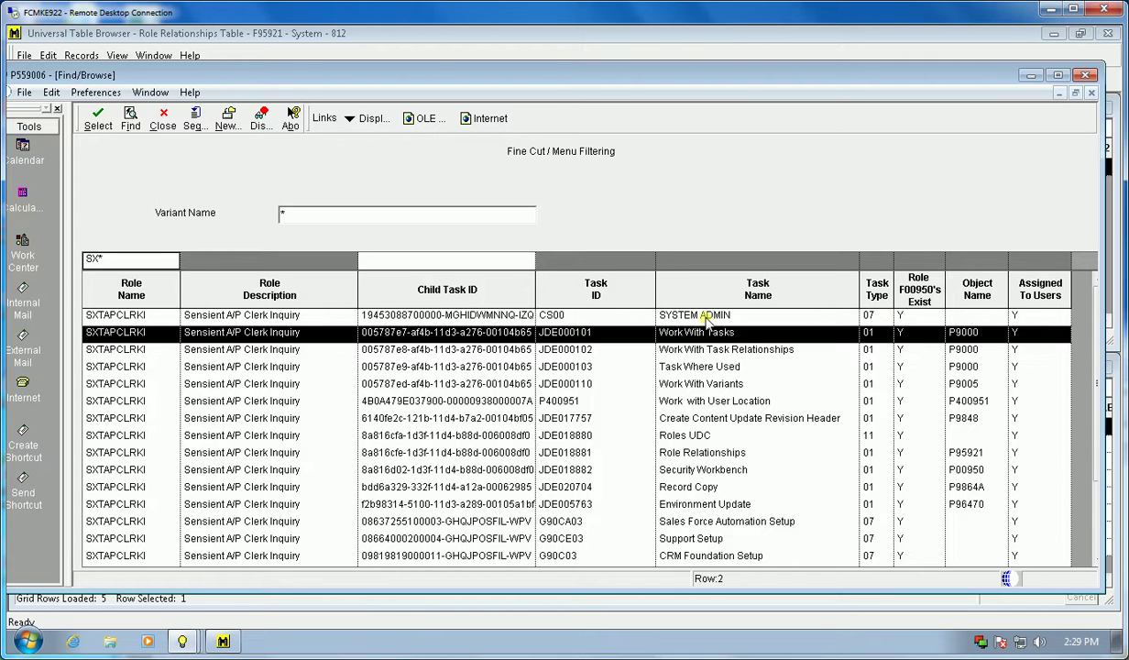
# - Select the SYSTEM ADMIN row and page down until SXTSPLSTL's tasks load after SXTAPCLRKI
pyautogui.click(114, 317)
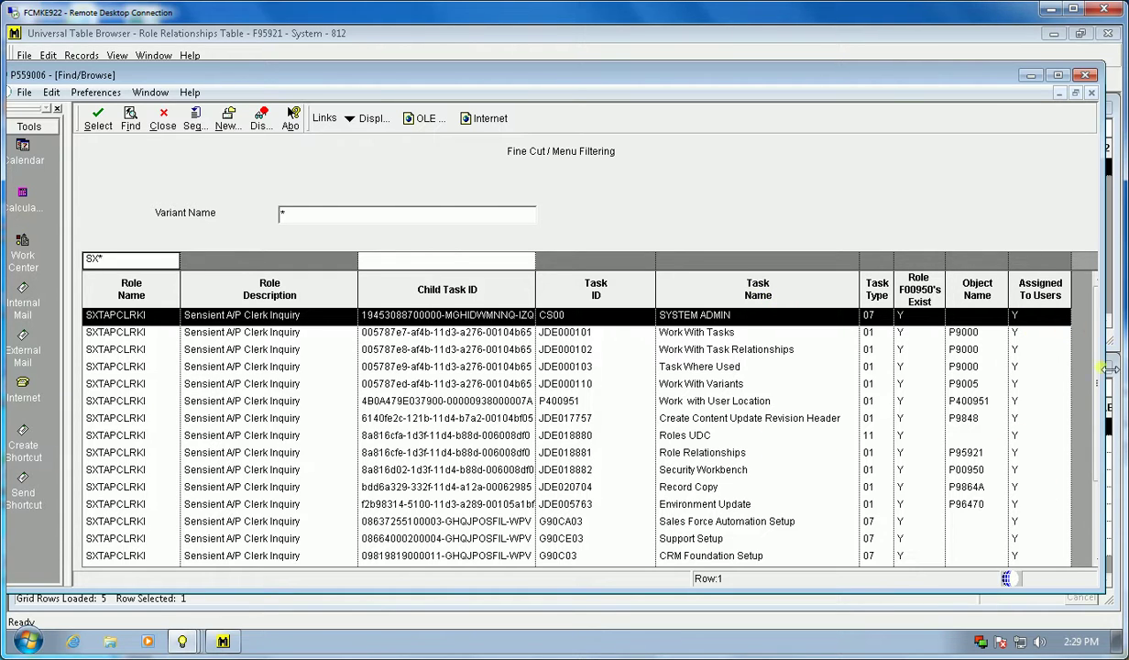
pyautogui.click(1098, 560)
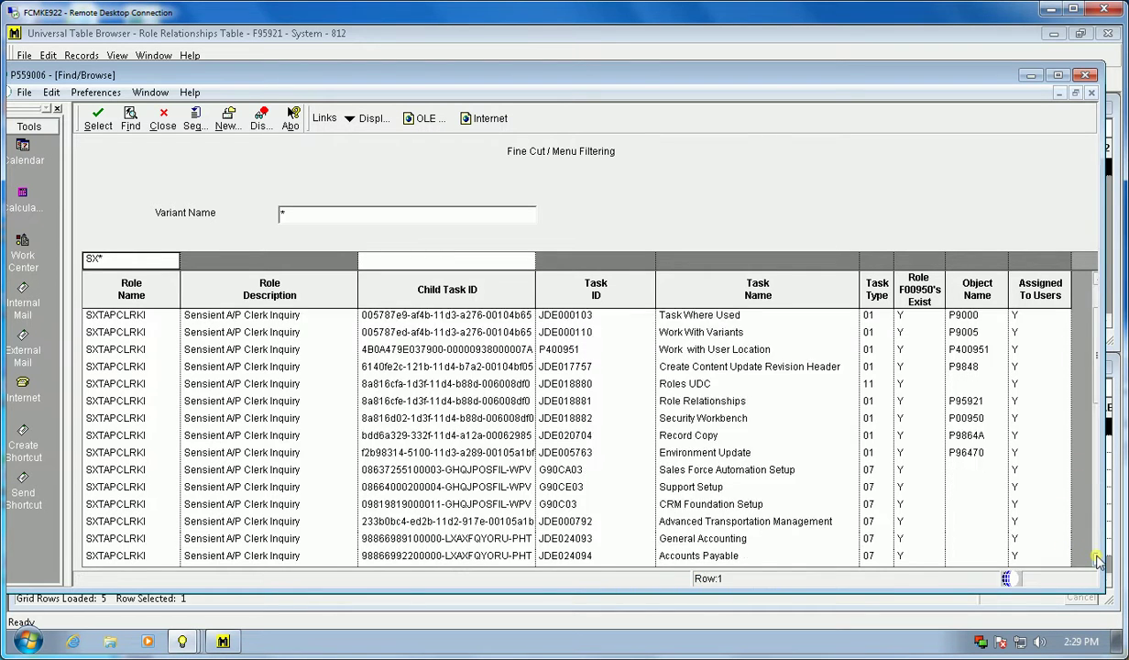
pyautogui.scroll(-2, 1098, 560)
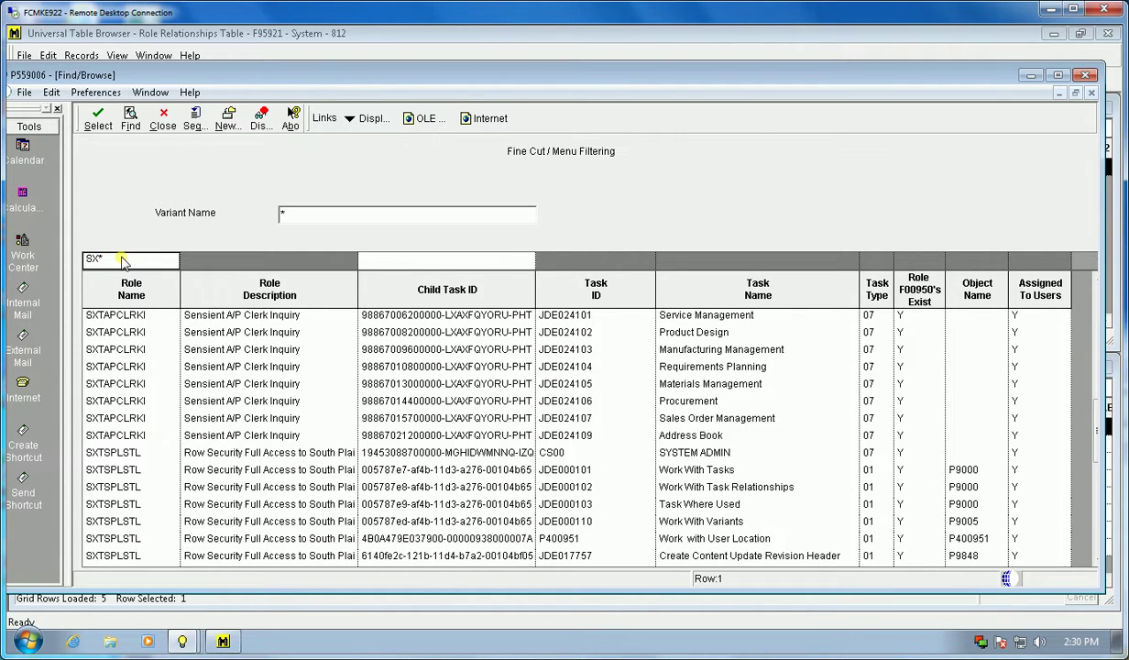
# - Clear the SX* Role Name filter and rerun Find to list every role
pyautogui.click(122, 260)
pyautogui.press('BackSpace')
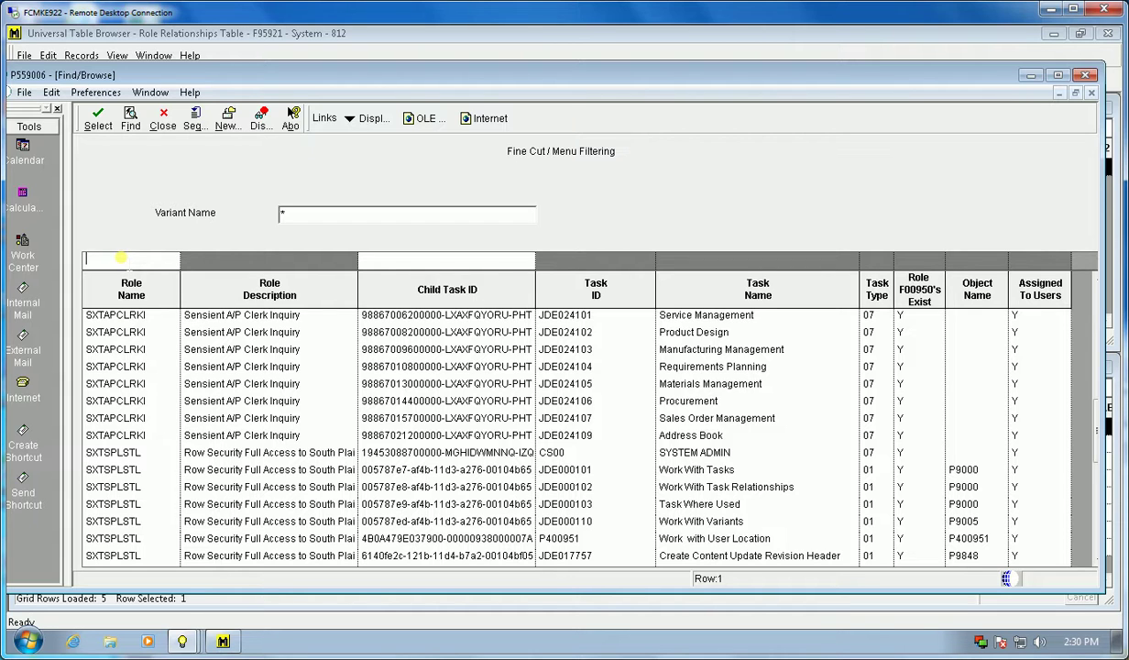
pyautogui.press('Return')
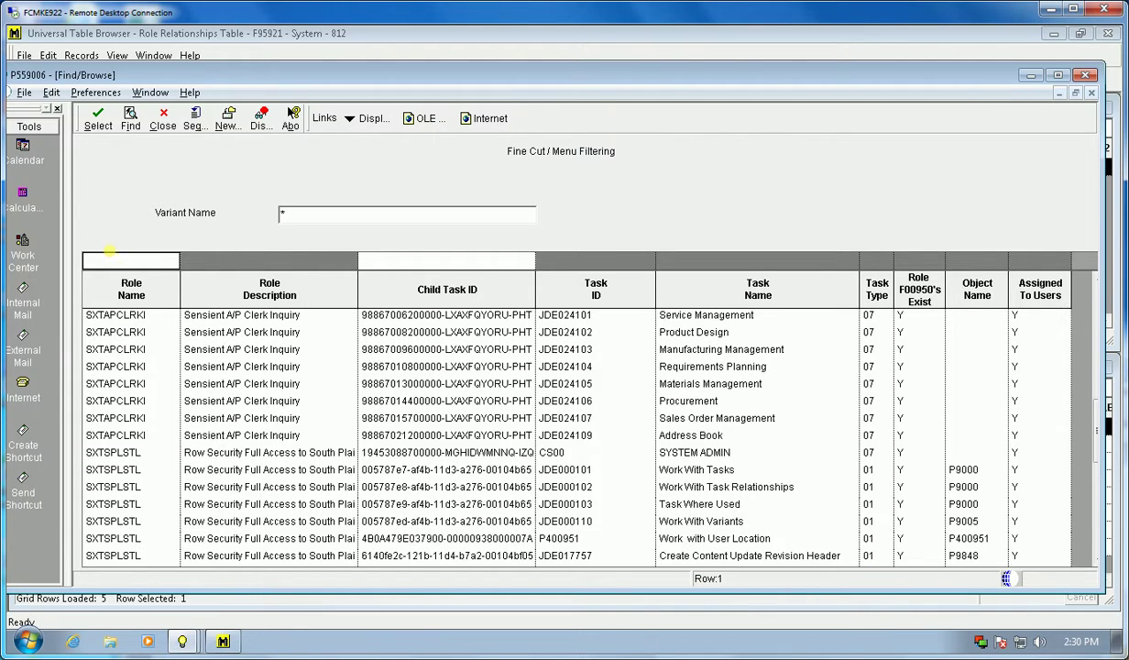
# - Select the first A123 task row and load more rows further down the grid
pyautogui.click(109, 316)
pyautogui.click(104, 317)
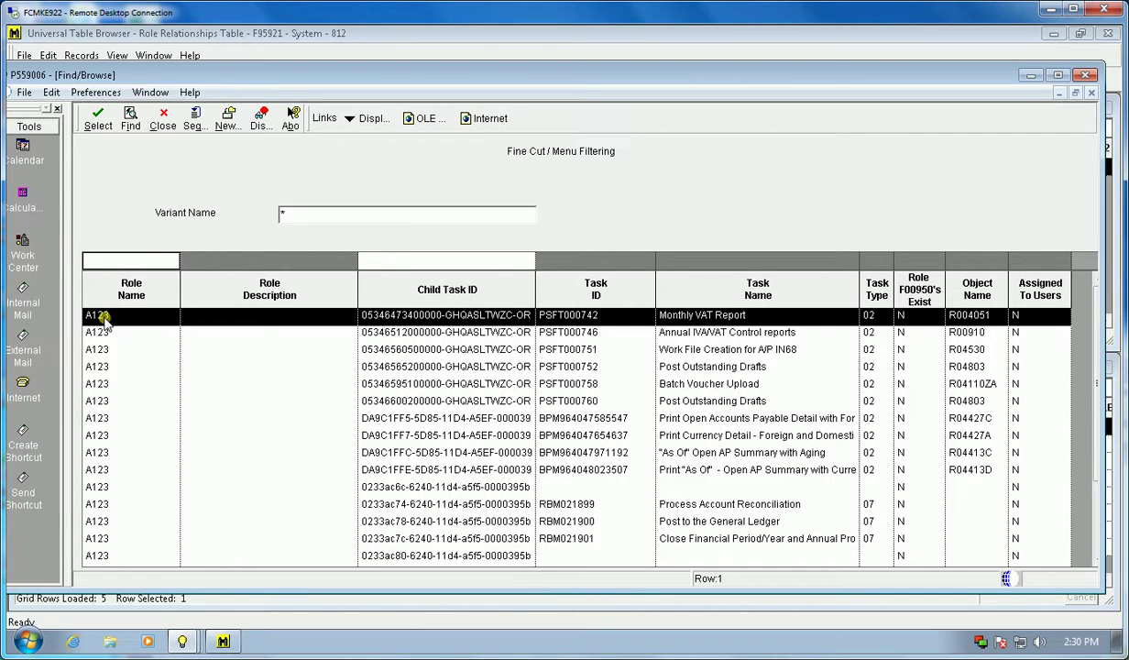
pyautogui.click(100, 317)
pyautogui.click(909, 317)
pyautogui.click(1099, 556)
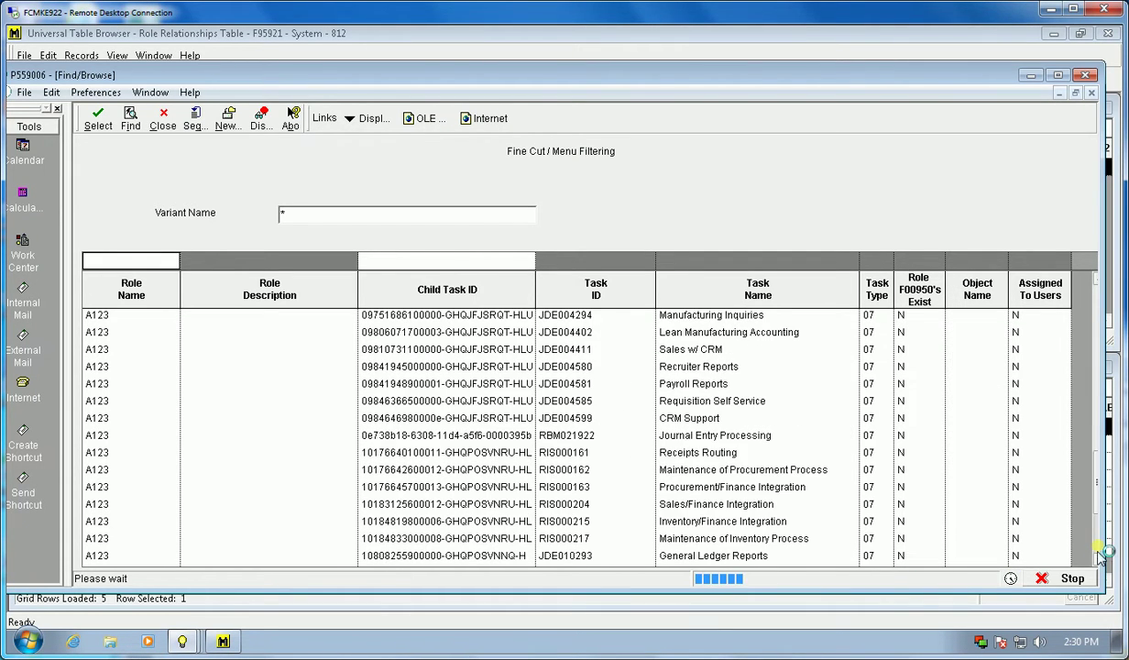
# - Filter roles on D* and select the DFMPOWUSER and Manufacturing Reports task rows
pyautogui.click(114, 260)
pyautogui.write('D')
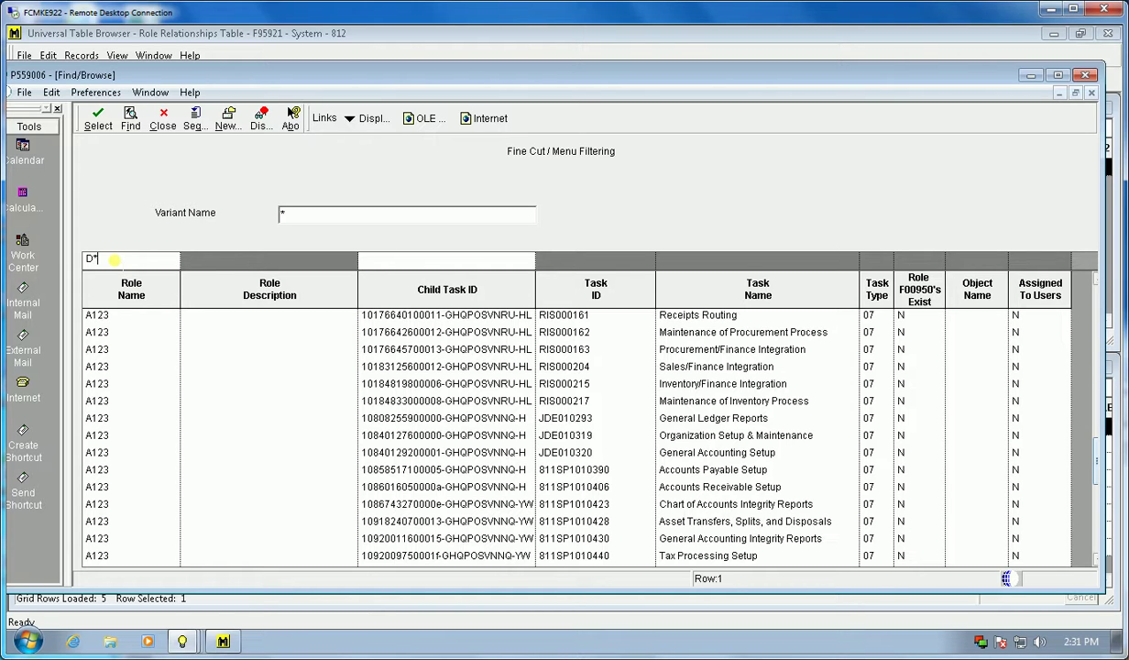
pyautogui.write('*')
pyautogui.press('Return')
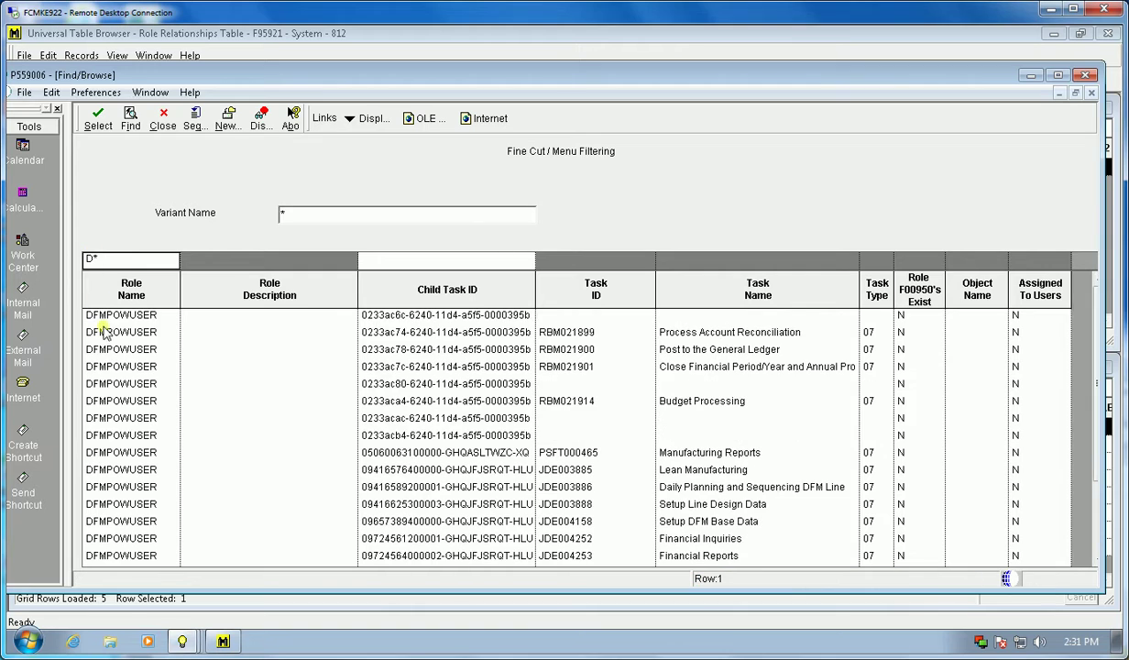
pyautogui.click(106, 316)
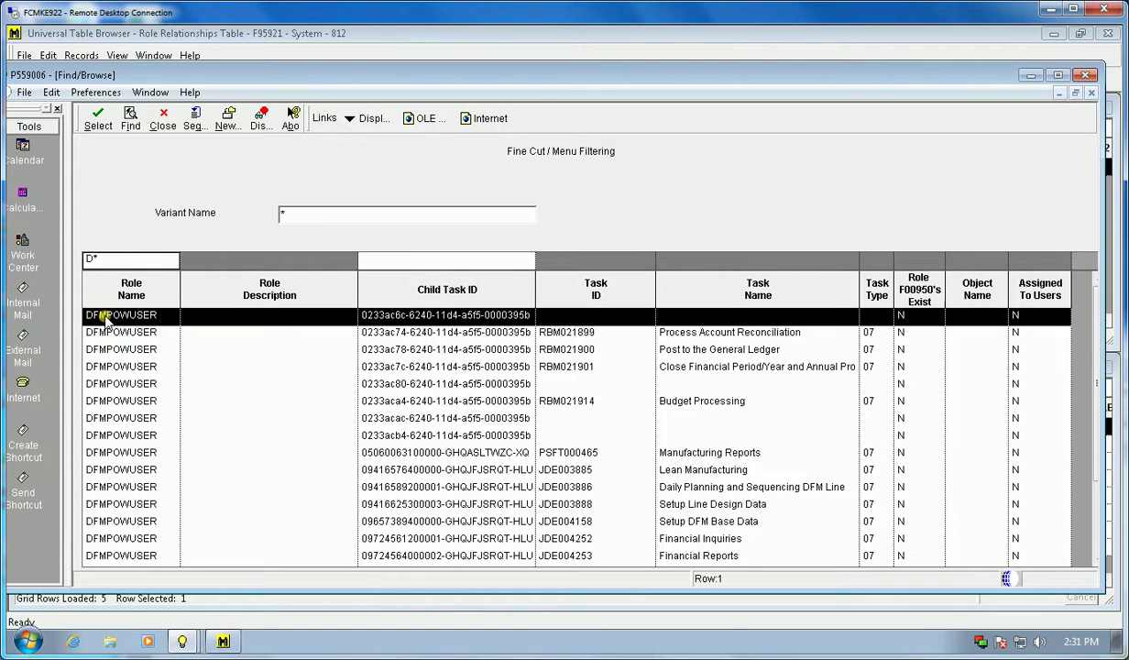
pyautogui.click(104, 453)
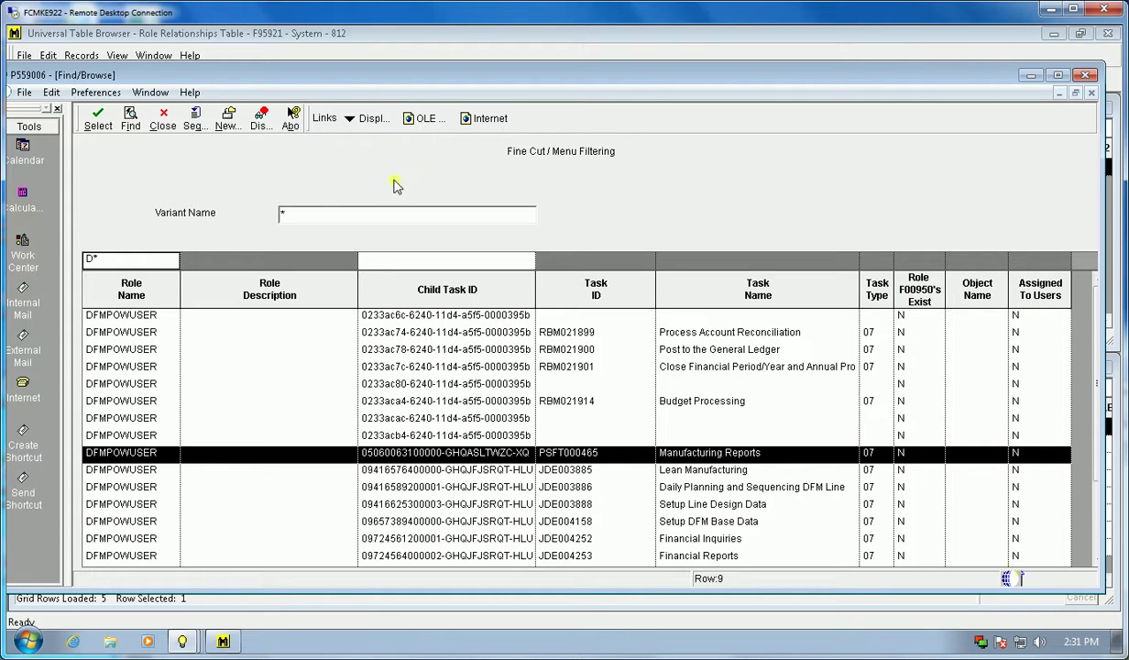
# - Change the role filter to S*, scroll the results, and select SXTAPCLRKI's SYSTEM ADMIN row
pyautogui.click(124, 261)
pyautogui.write('S*')
pyautogui.press('Return')
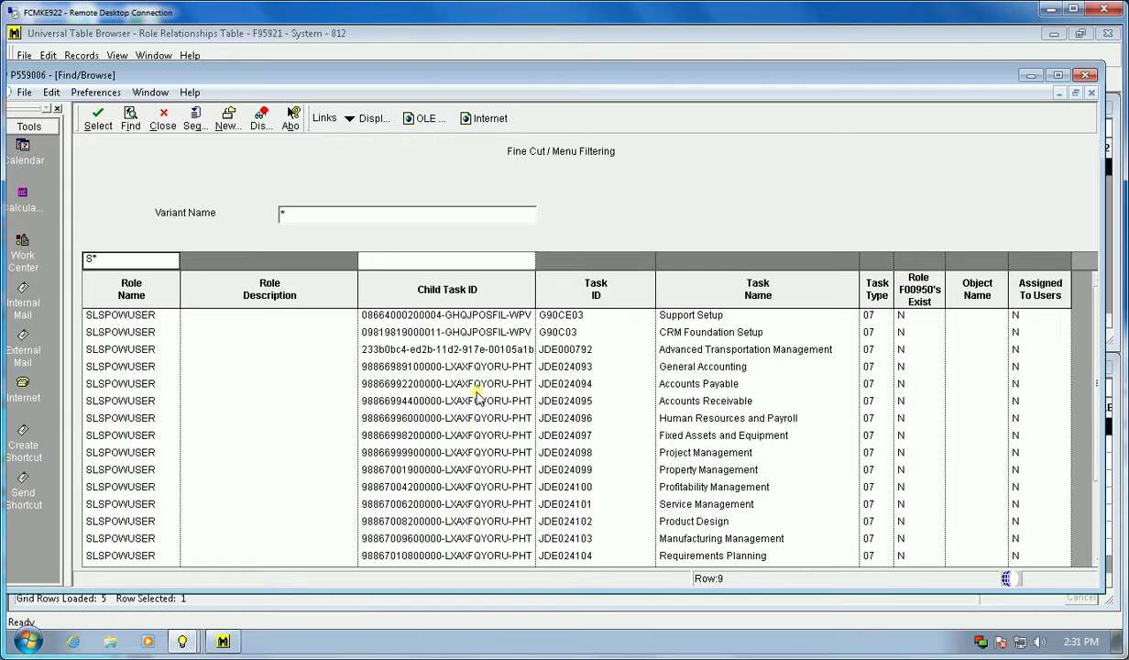
pyautogui.click(1097, 547)
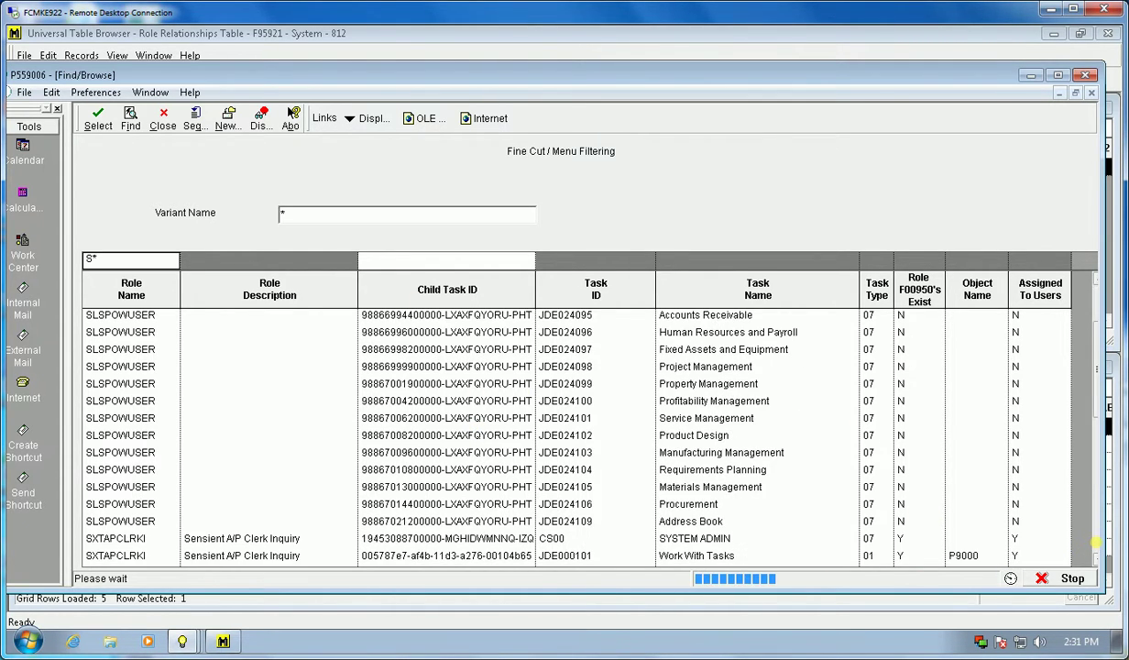
pyautogui.click(1097, 291)
pyautogui.click(1097, 291)
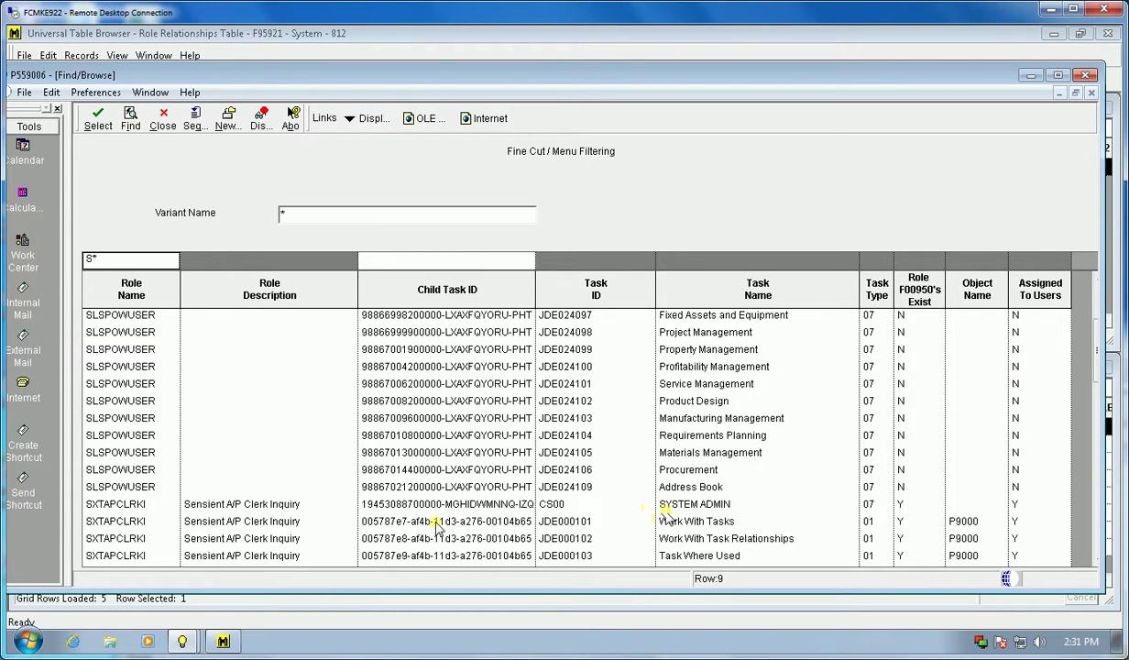
pyautogui.click(114, 504)
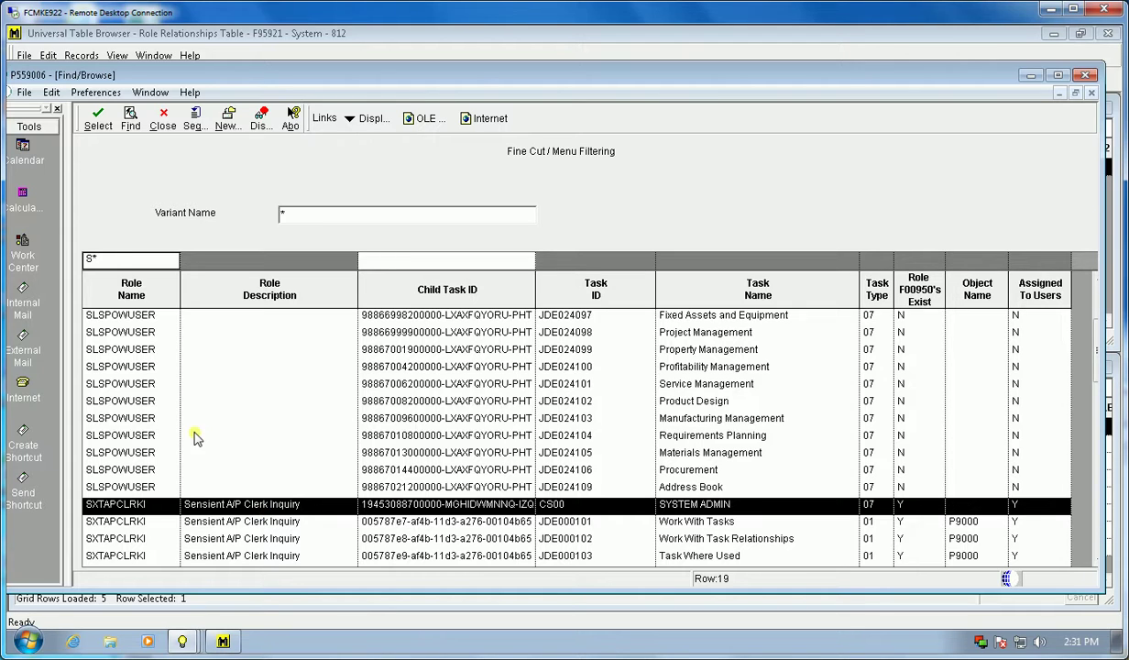
# - Change the Role Name filter from S* to SXT* and open the first SXTAPCLRKI task row
pyautogui.click(114, 261)
pyautogui.press('BackSpace')
pyautogui.write('XT')
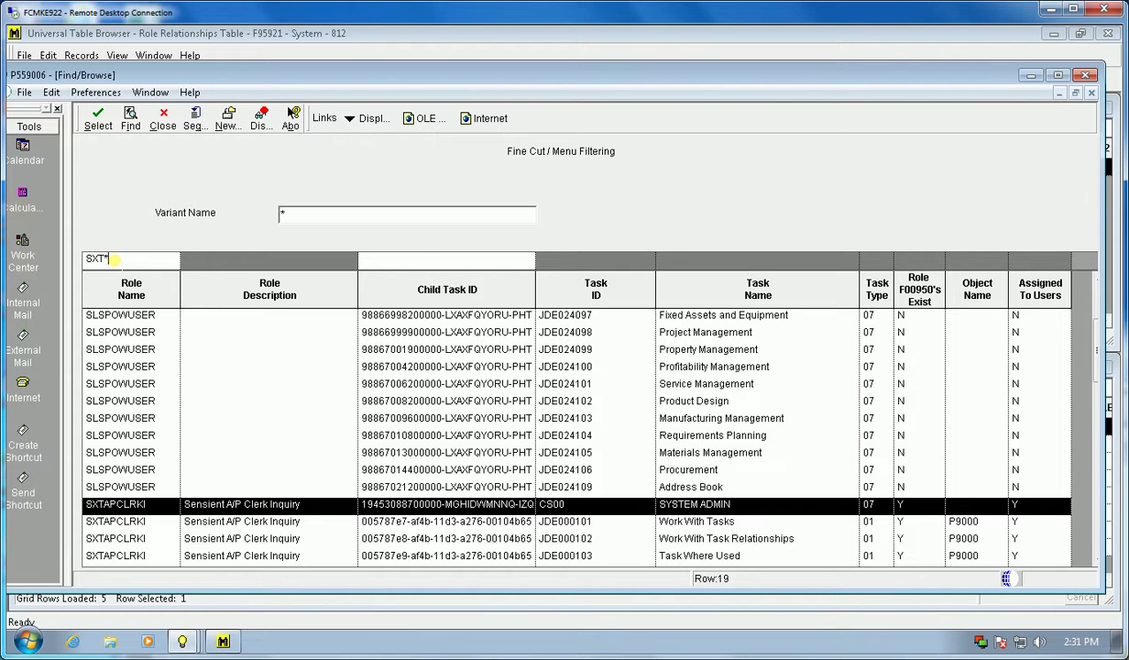
pyautogui.write('*')
pyautogui.press('Return')
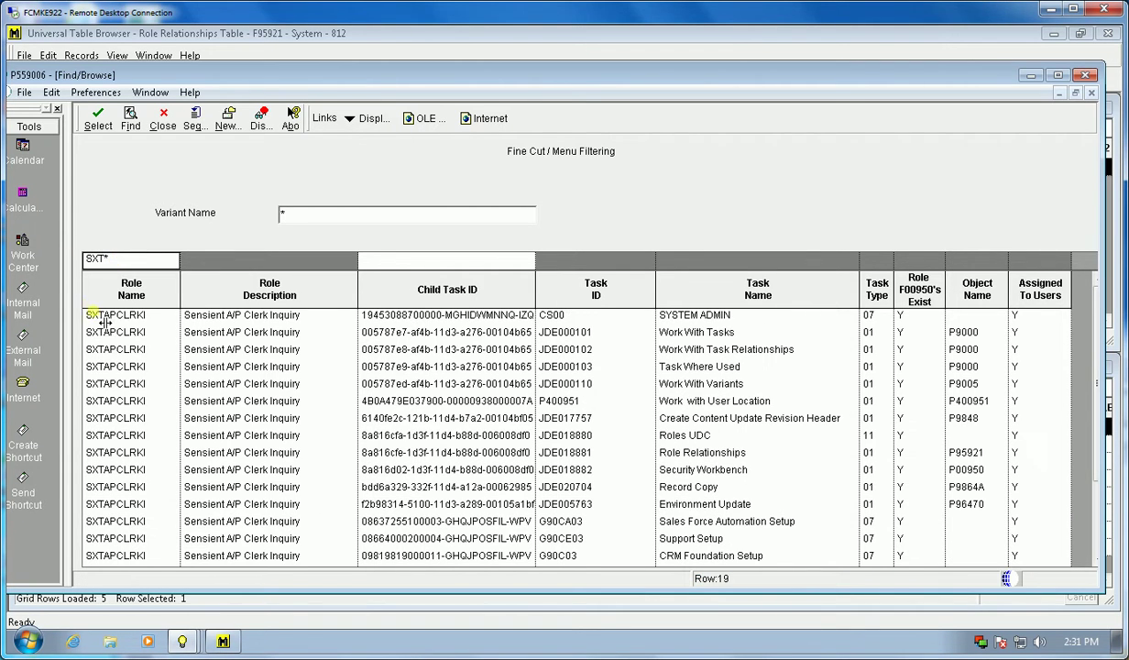
pyautogui.click(137, 316)
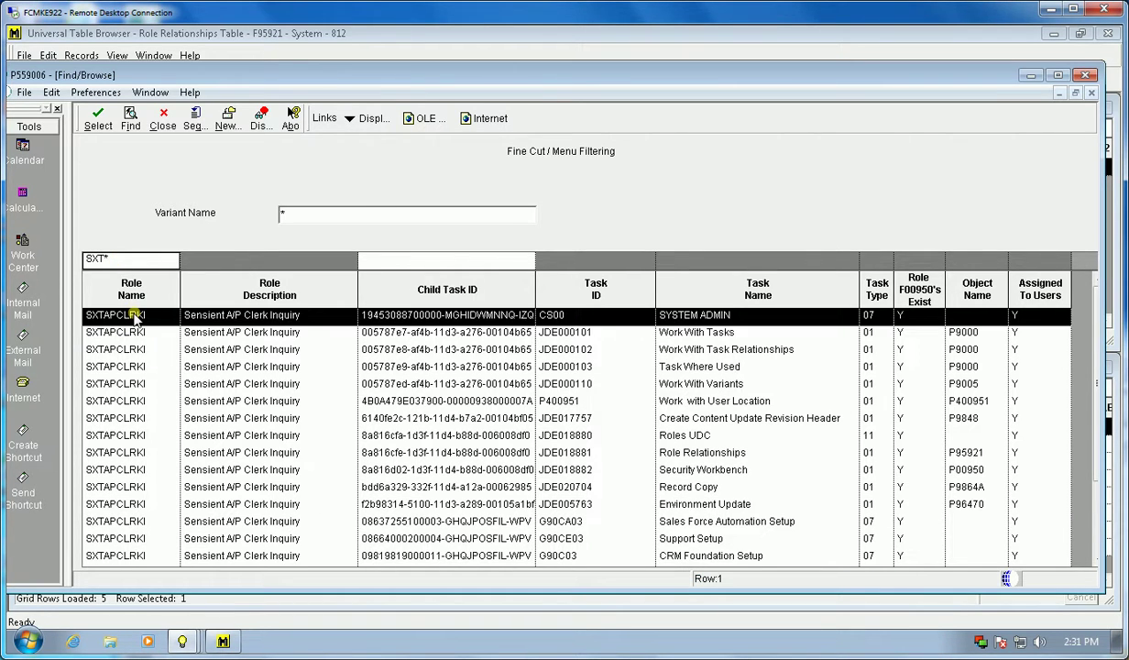
pyautogui.doubleClick(137, 316)
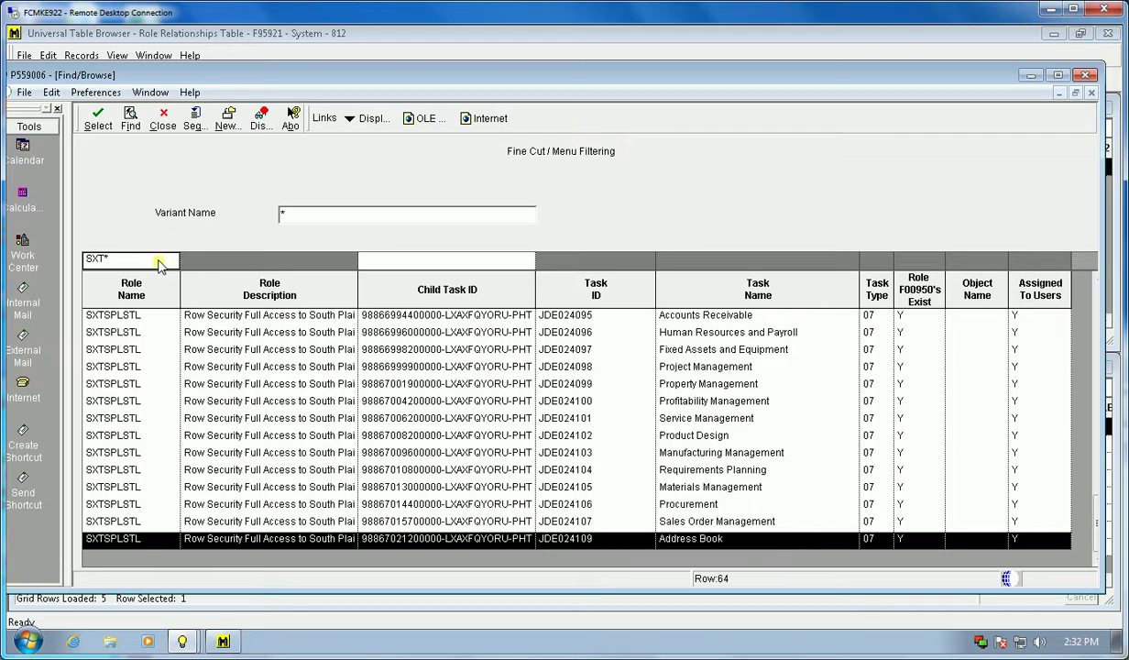
# - Erase the SXT* Role Name filter and select the first A123 task row
pyautogui.click(158, 262)
pyautogui.press('BackSpace')
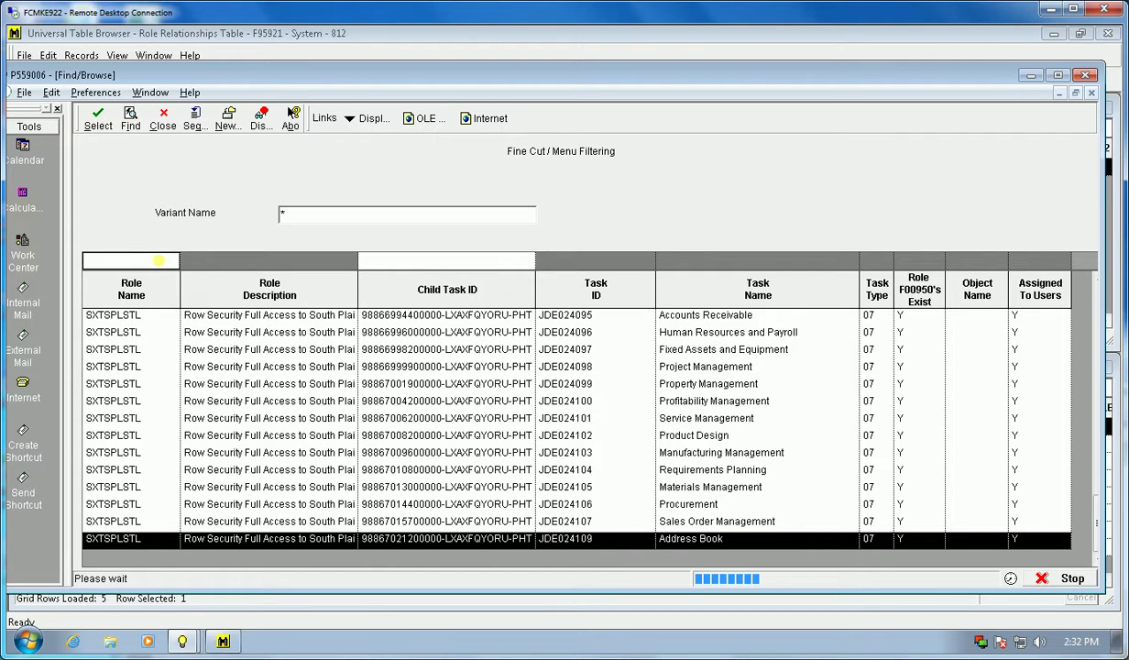
pyautogui.click(88, 315)
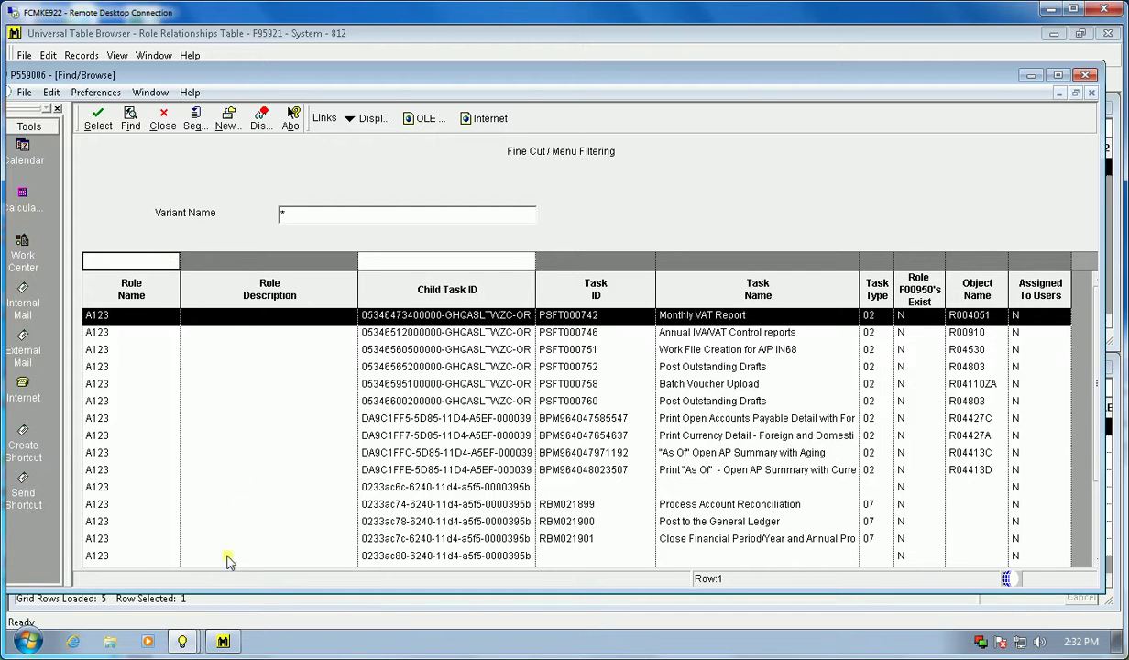
# - Close the Fine Cut / Menu Filtering form and bring the User / Role Integrity window forward
pyautogui.click(164, 119)
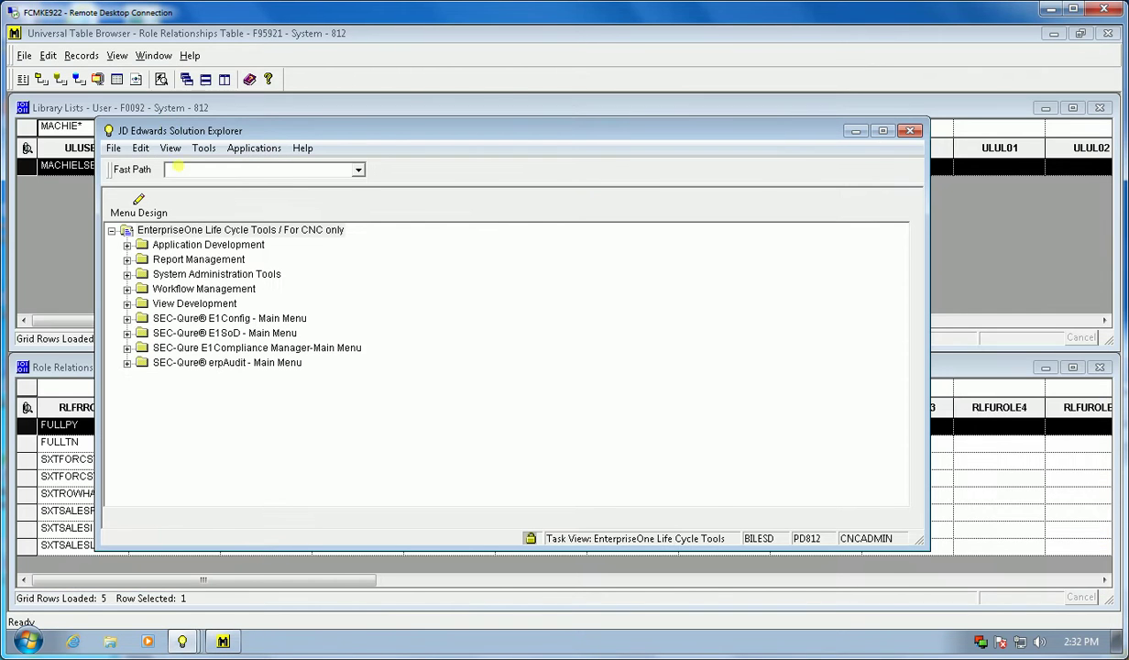
pyautogui.moveTo(193, 649)
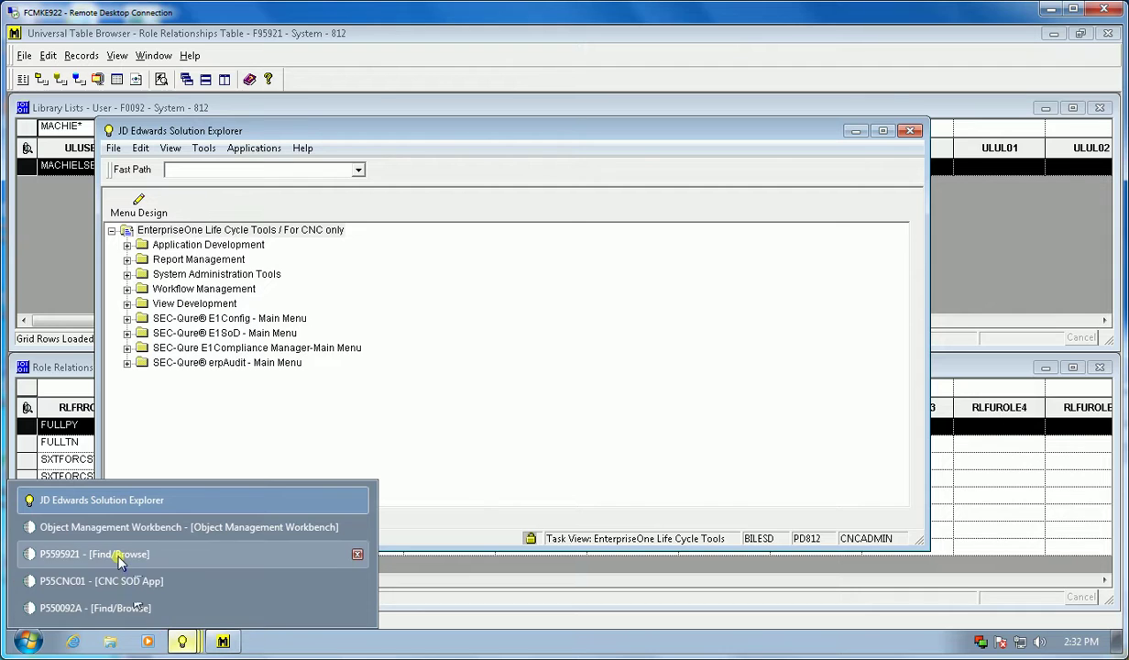
pyautogui.click(121, 555)
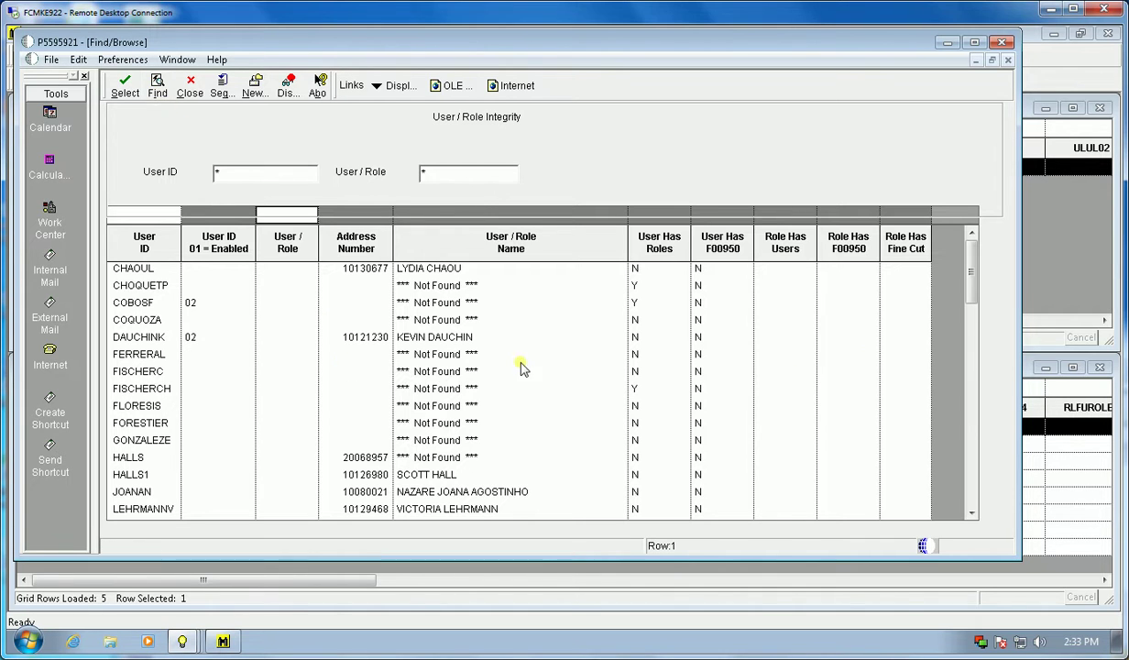
# - Scroll the User / Role Integrity grid to the user IDs beginning with A, selecting a user row
pyautogui.scroll(-2, 974, 385)
pyautogui.scroll(-13, 973, 385)
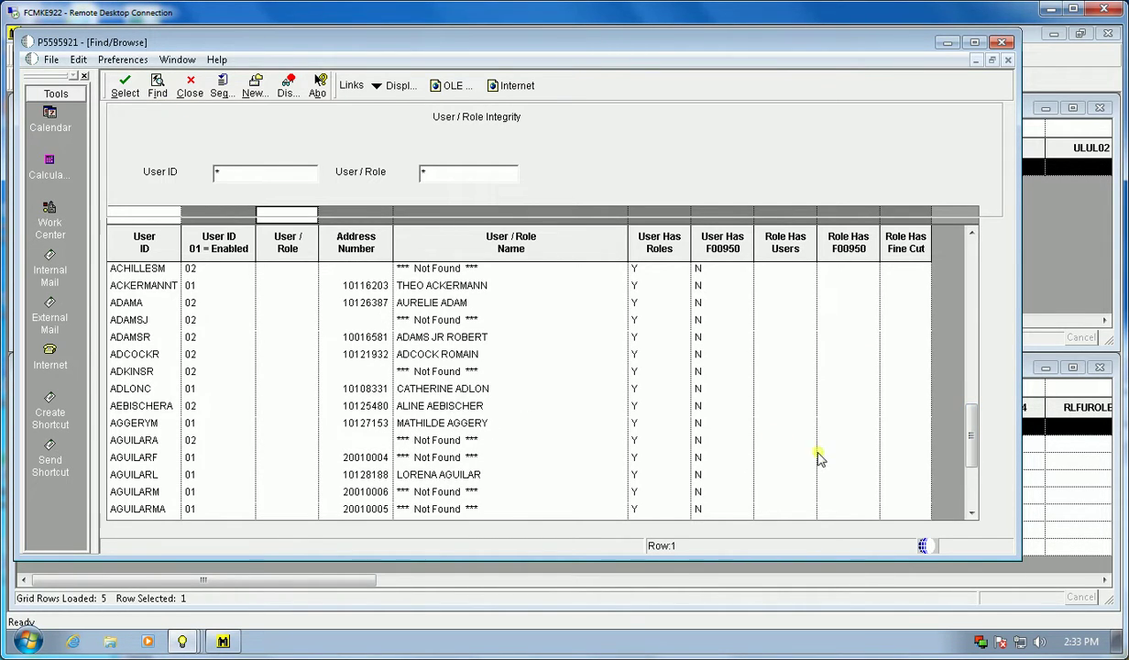
pyautogui.moveTo(973, 449); pyautogui.dragTo(986, 240)
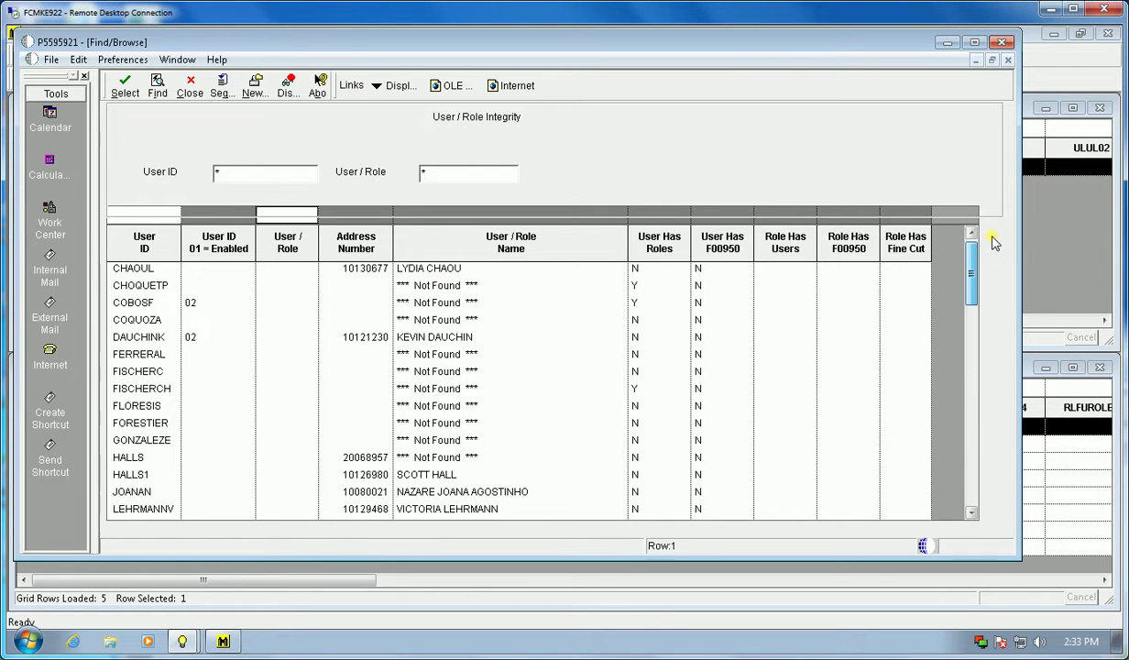
pyautogui.click(131, 273)
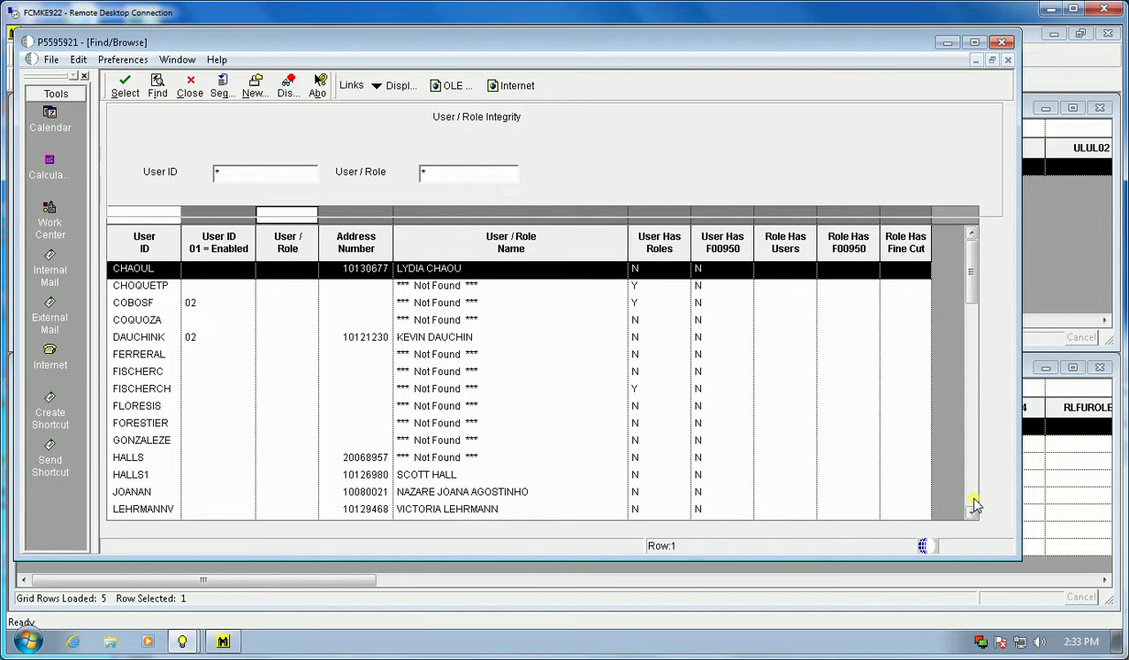
pyautogui.scroll(-10, 976, 502)
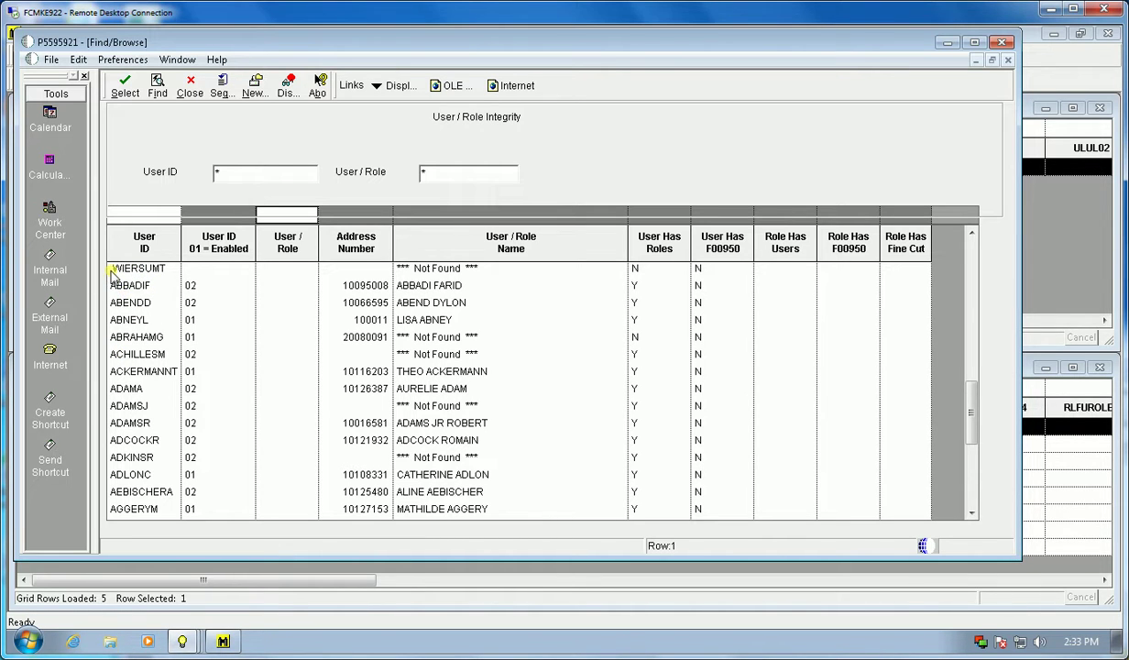
pyautogui.click(111, 270)
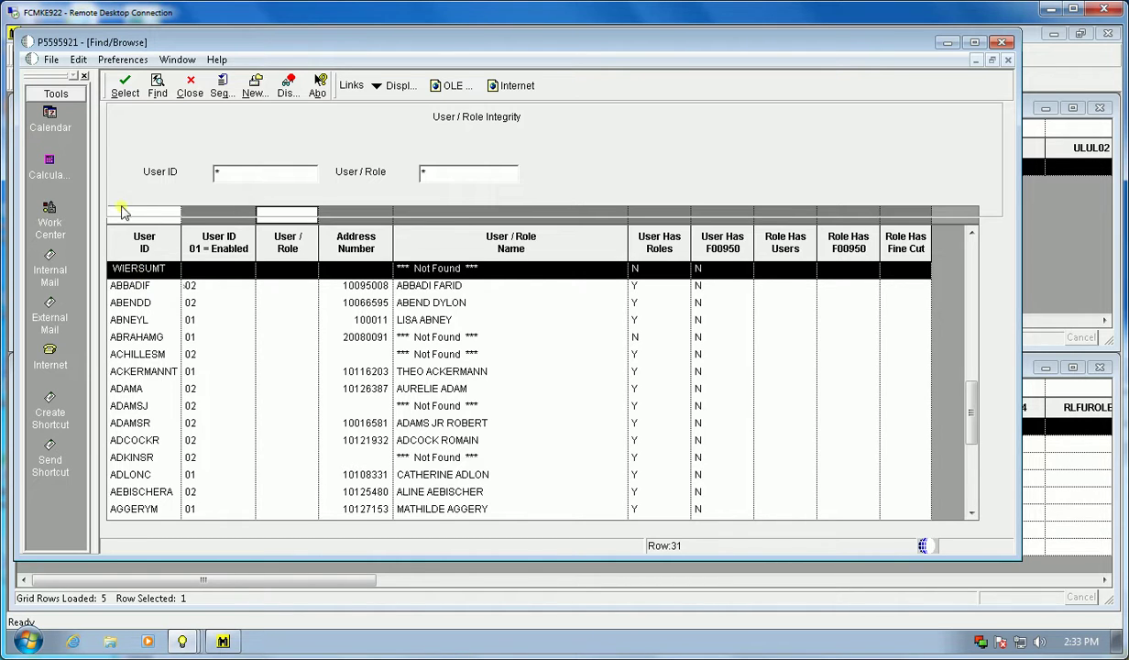
pyautogui.click(134, 288)
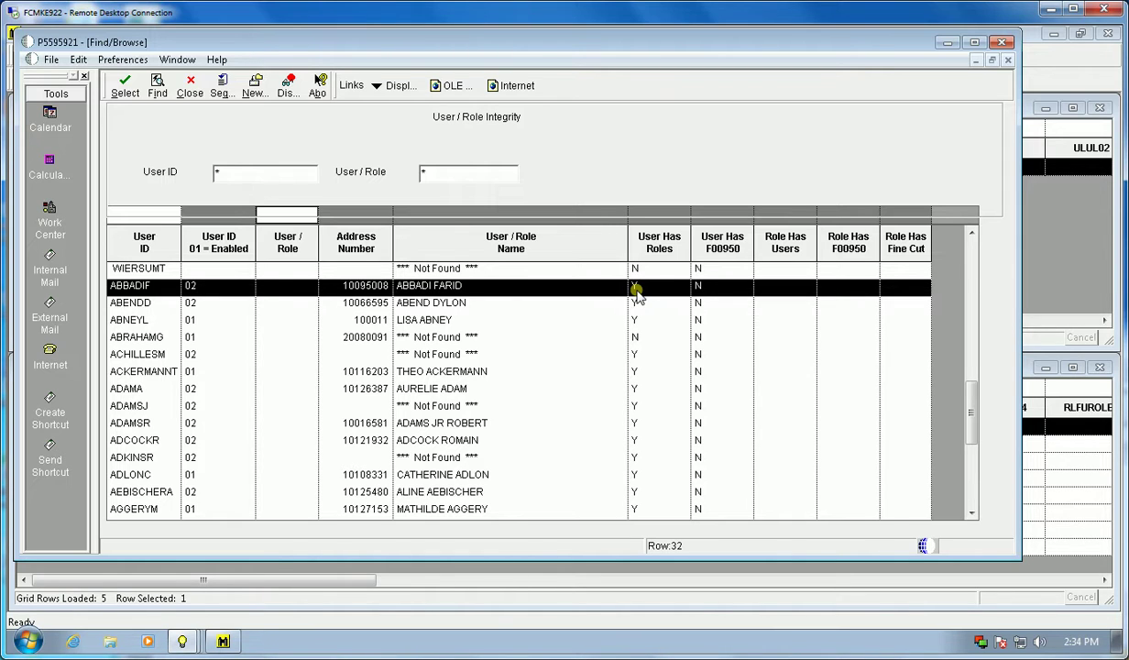
pyautogui.click(712, 289)
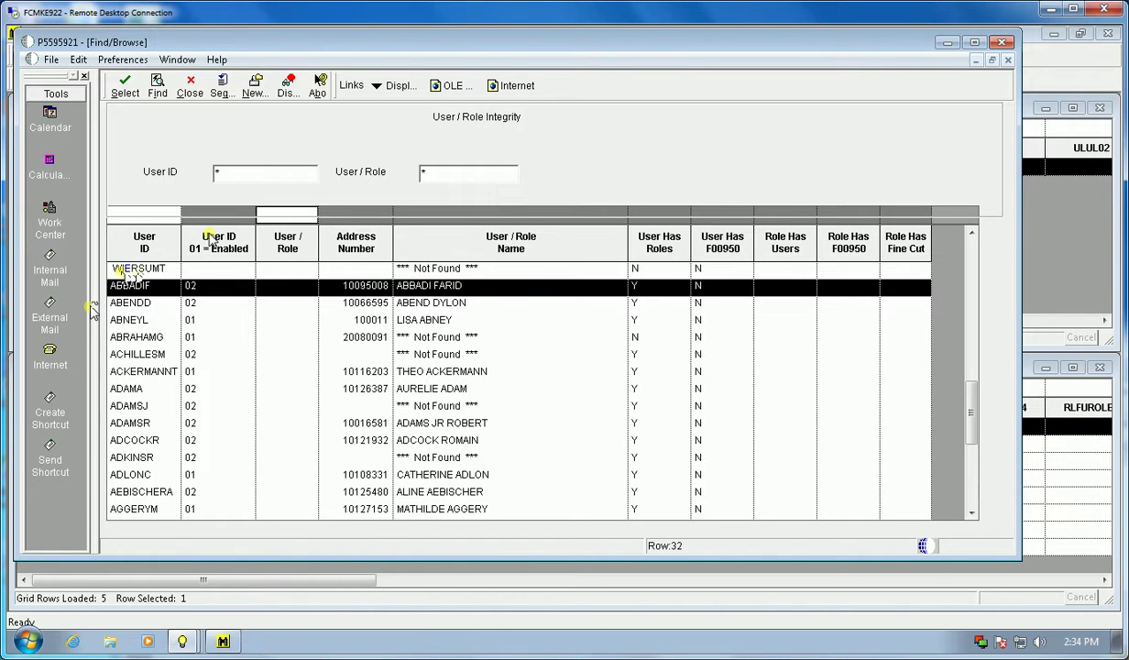
# - Filter the User / Role column on *GROUP, correcting the mistyped *GROUPS value
pyautogui.click(302, 214)
pyautogui.write('*GROUPS')
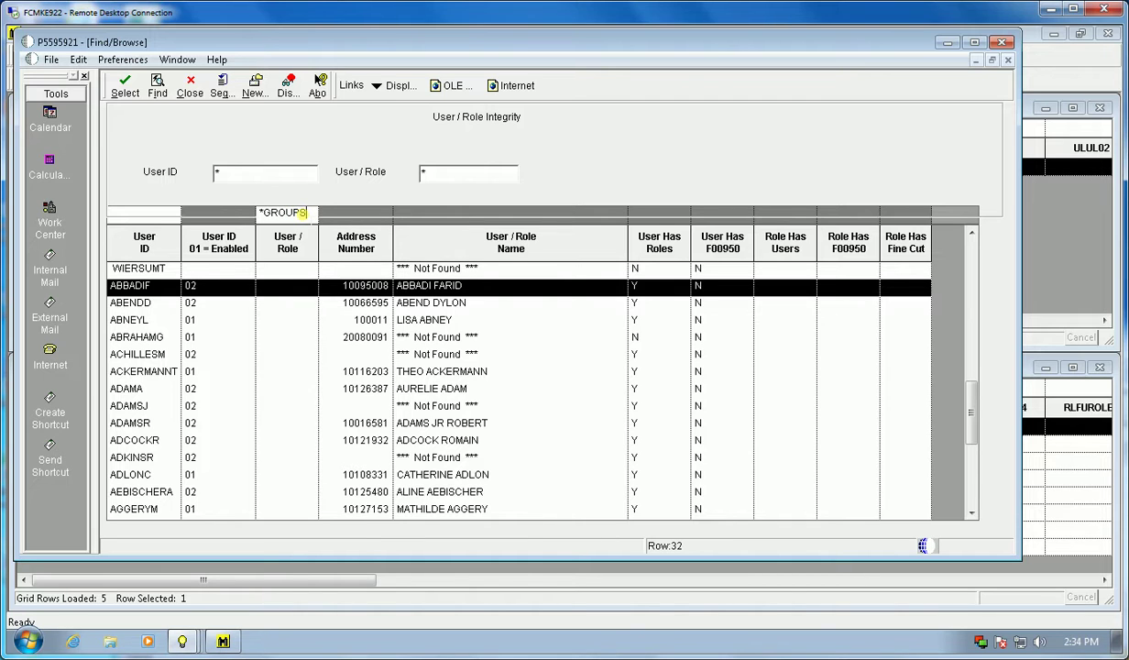
pyautogui.press('Return')
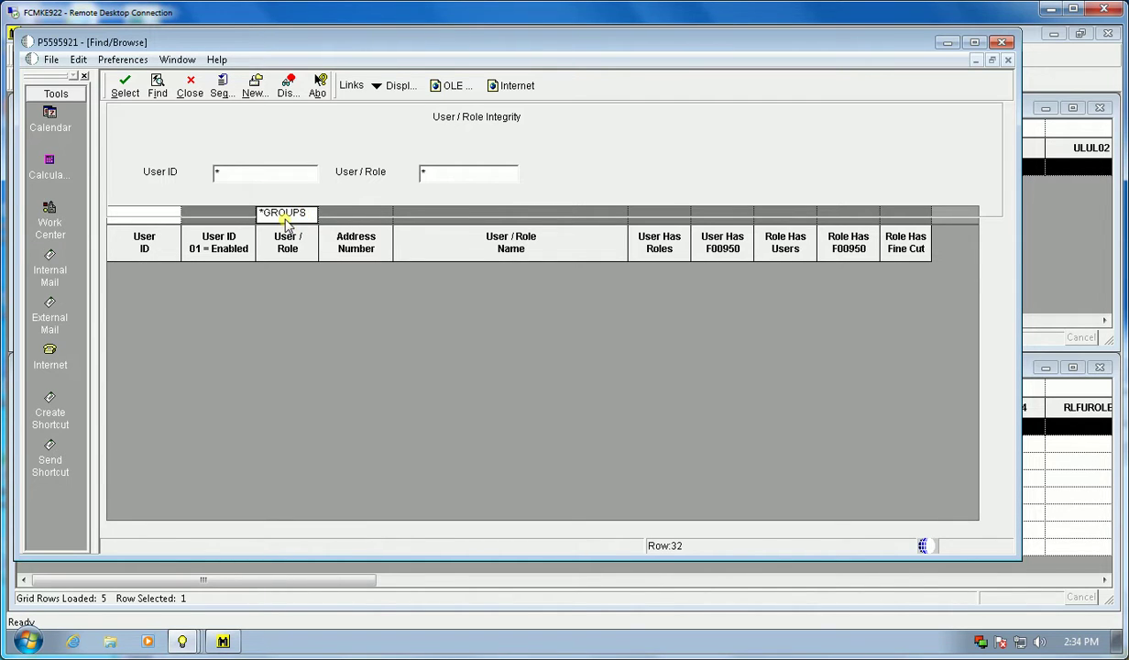
pyautogui.click(285, 216)
pyautogui.write('*GROUP')
pyautogui.press('Return')
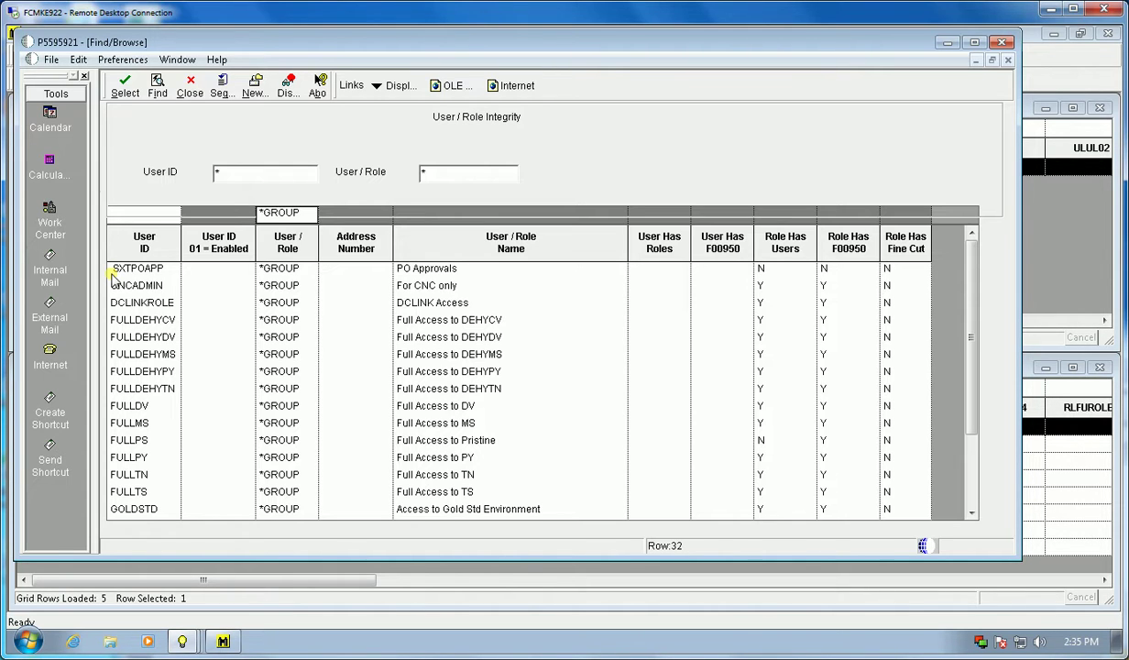
# - Select the PO Approvals and Full Access to Pristine role rows, then scroll down
pyautogui.click(131, 270)
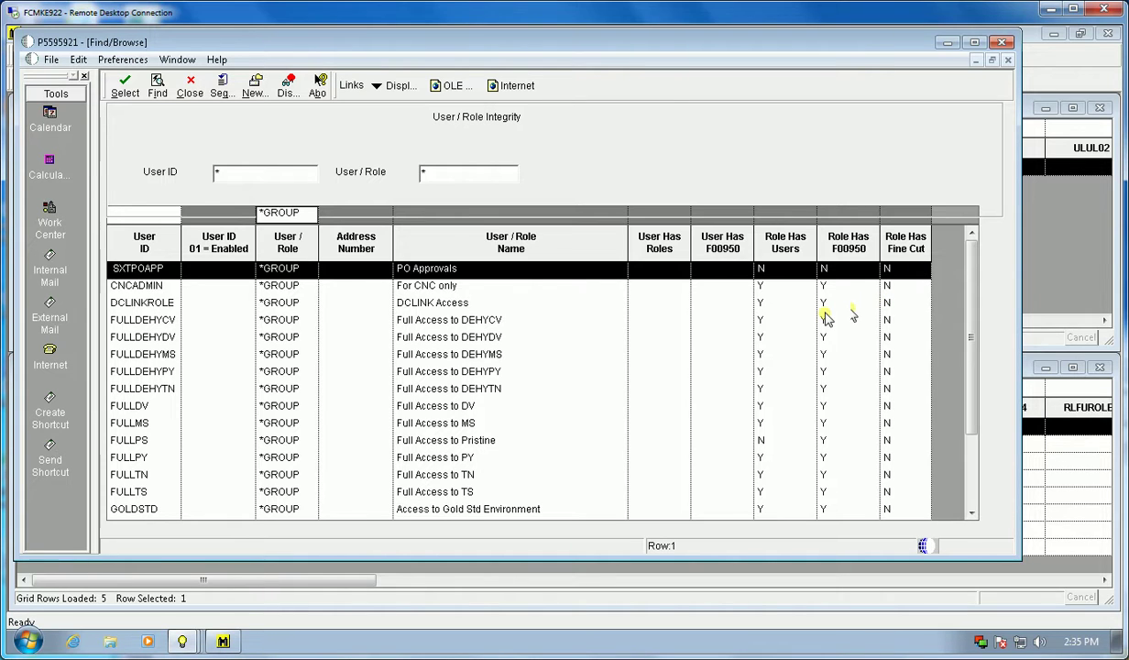
pyautogui.click(431, 438)
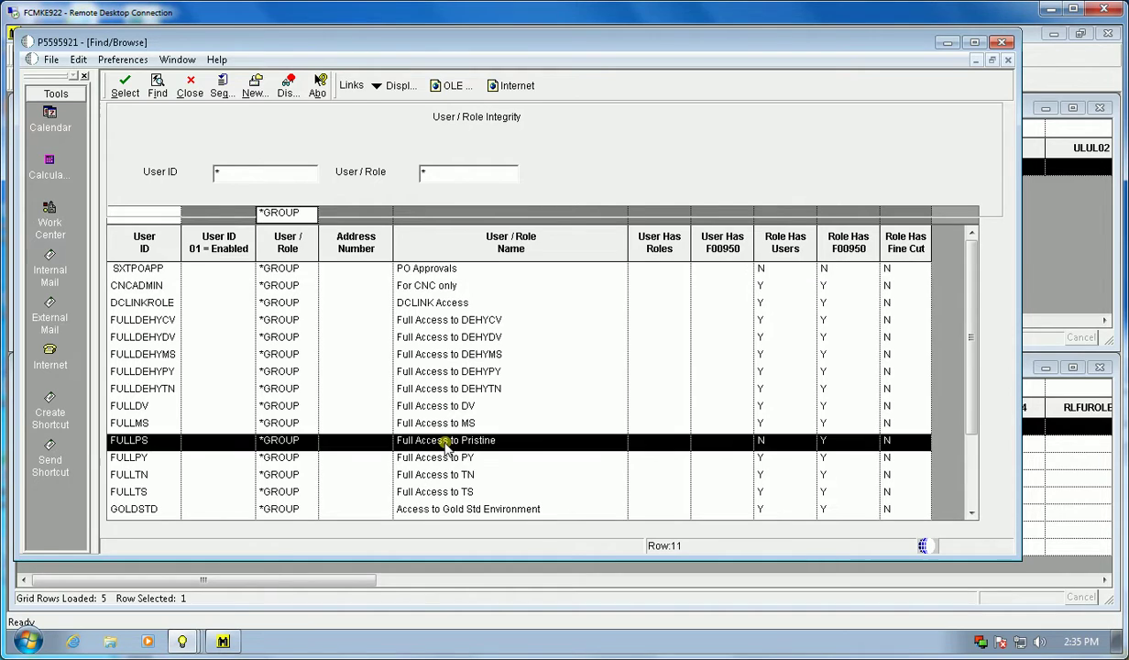
pyautogui.click(973, 514)
# - Scroll down and inspect the Label Print Primary Clerical and Label Print Receiving role rows
pyautogui.moveTo(973, 514); pyautogui.dragTo(972, 514)
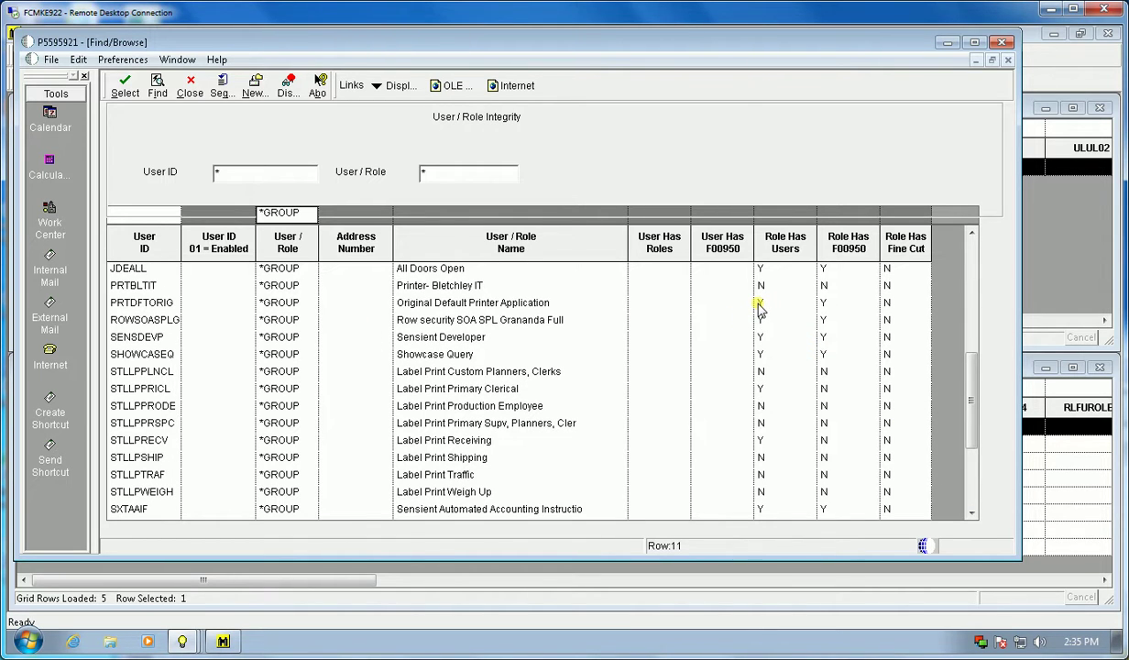
pyautogui.click(759, 388)
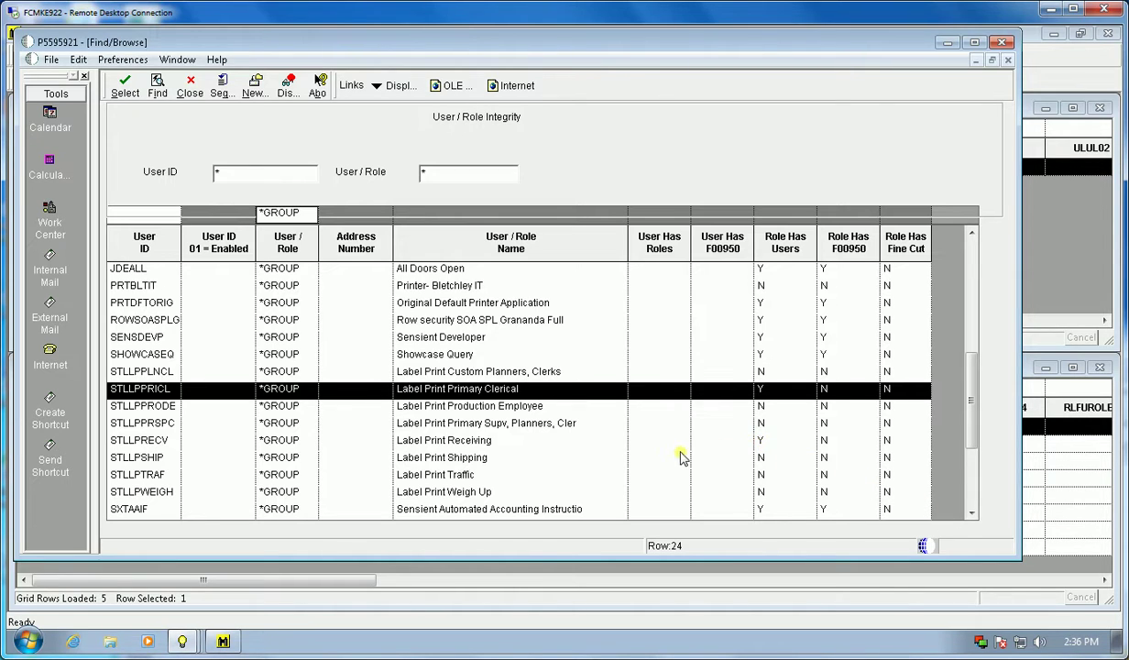
pyautogui.click(754, 441)
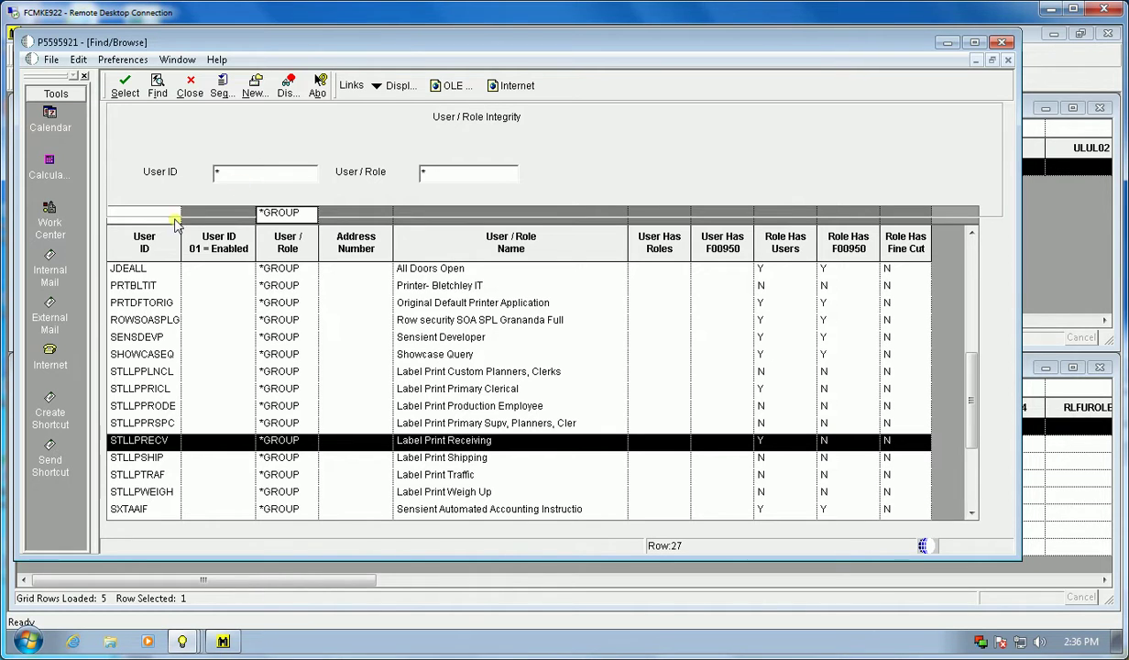
# - Filter the User ID column on S* and run Find
pyautogui.click(132, 216)
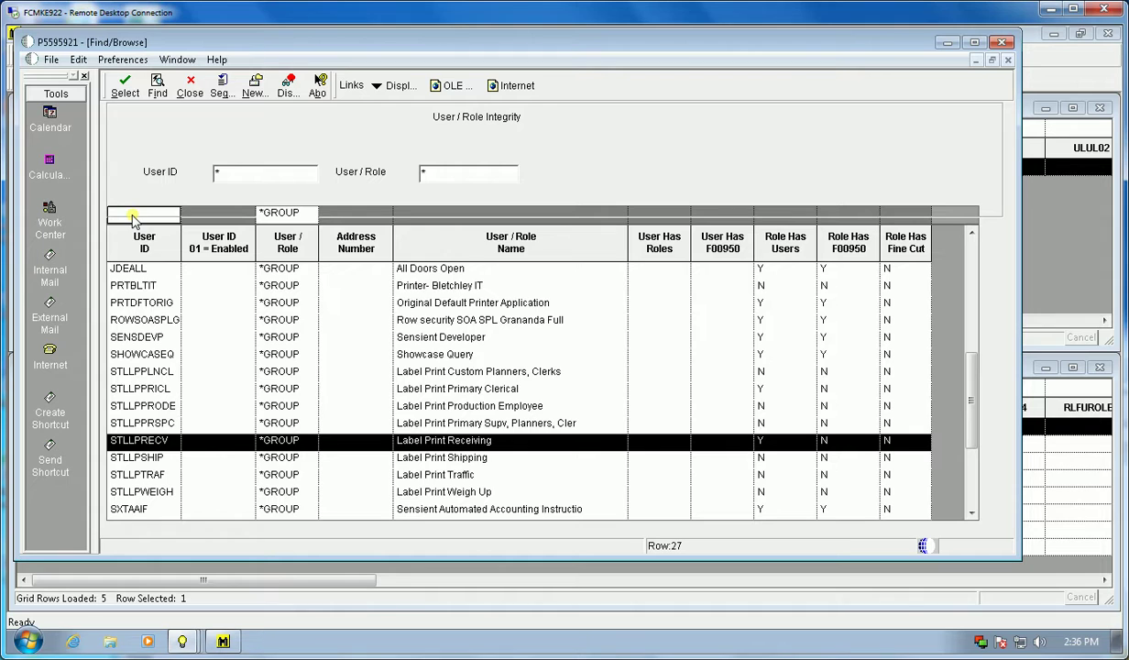
pyautogui.write('S*')
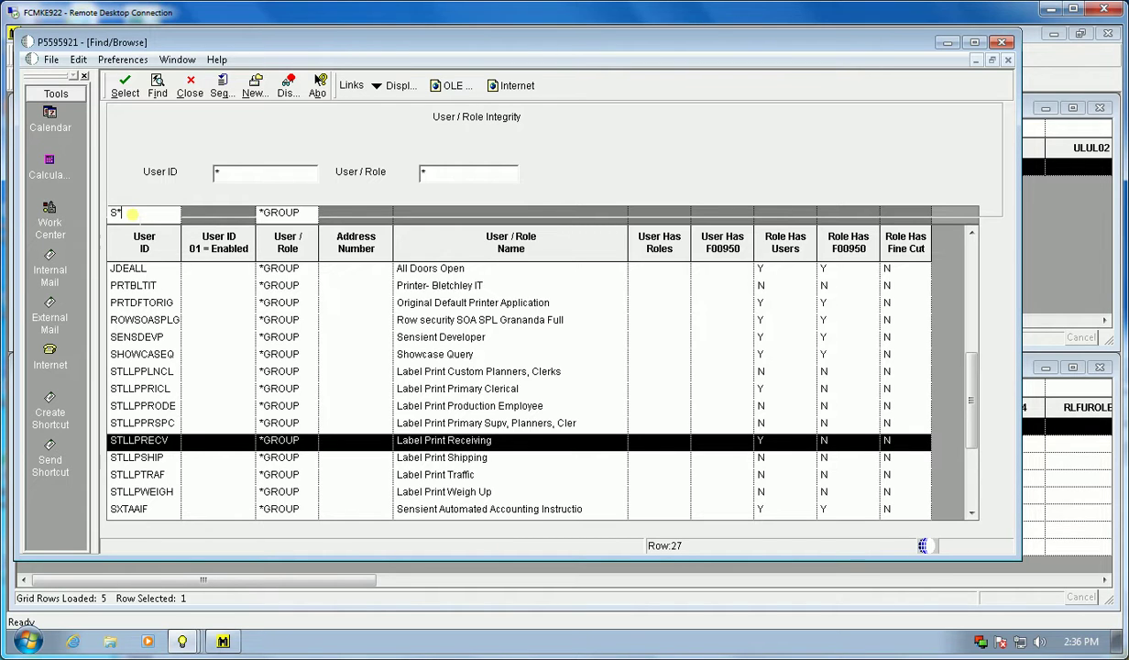
pyautogui.press('Return')
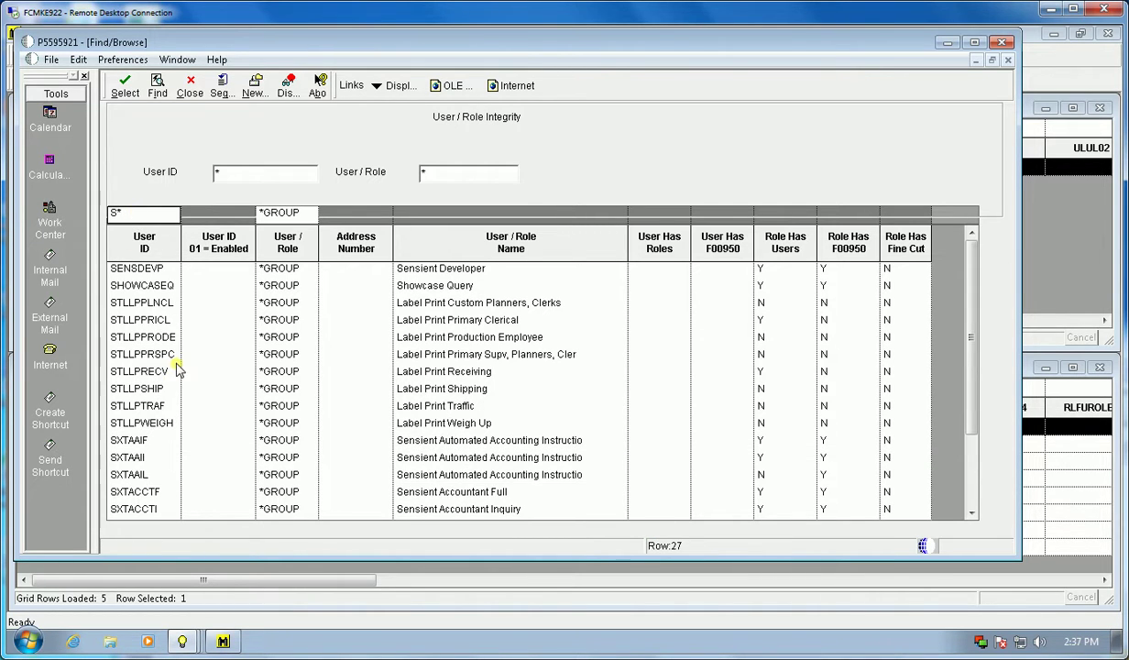
# - Select the Sensient Developer, Label Print and Sensient Automated Accounting roles, then scroll to SXTARCLRKL
pyautogui.click(765, 269)
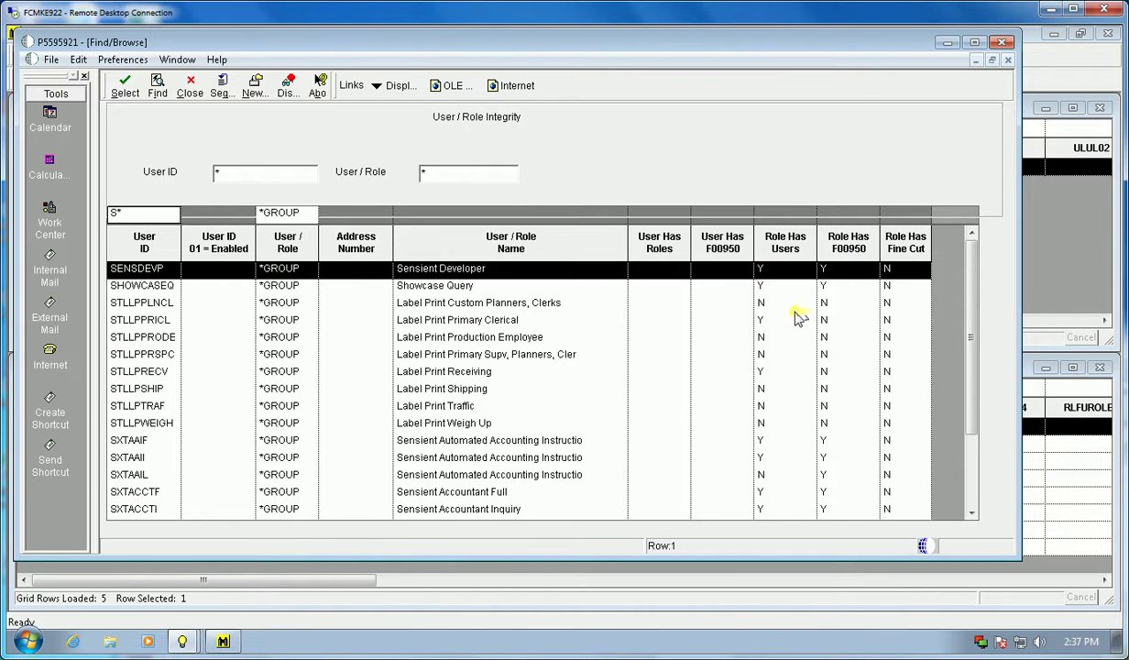
pyautogui.click(752, 305)
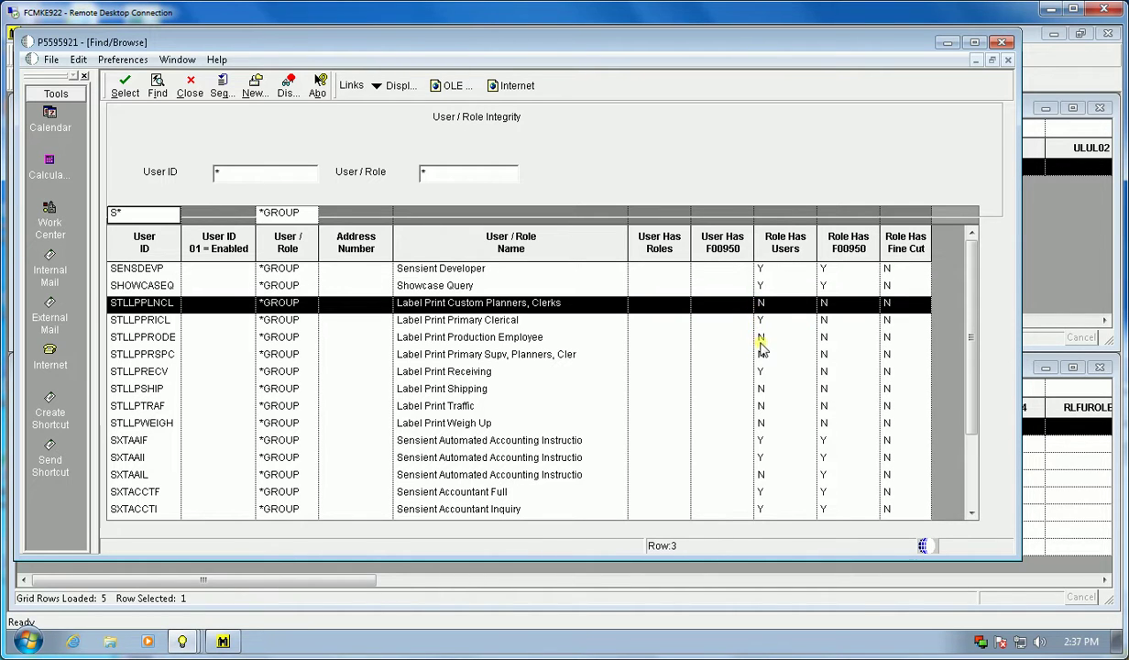
pyautogui.click(760, 321)
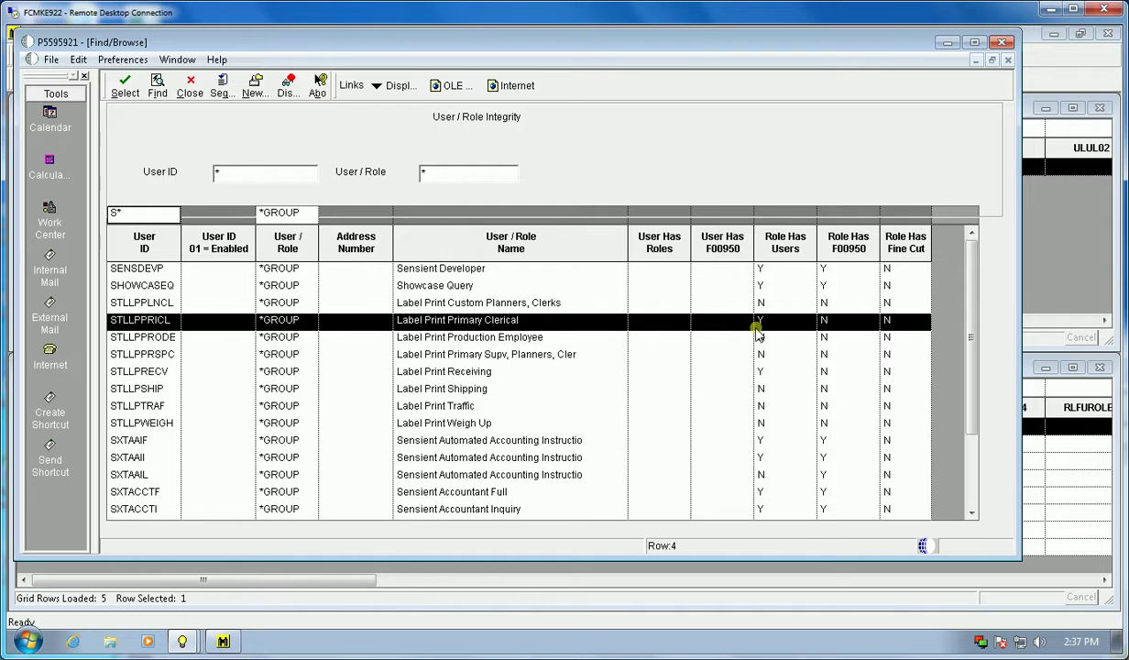
pyautogui.click(761, 374)
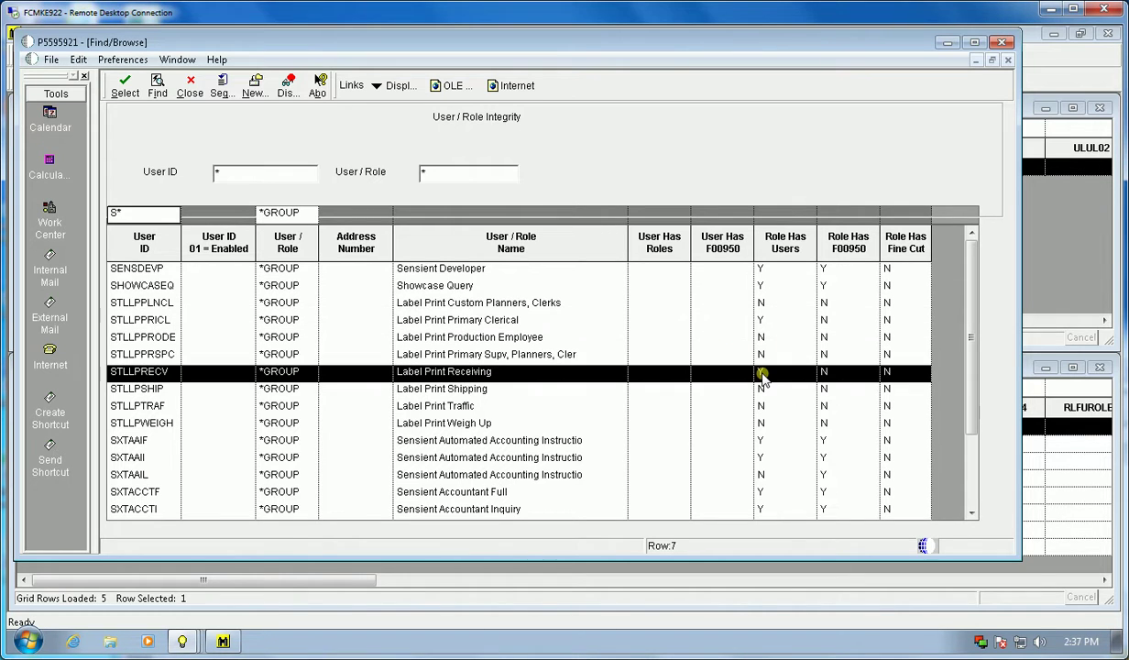
pyautogui.click(765, 441)
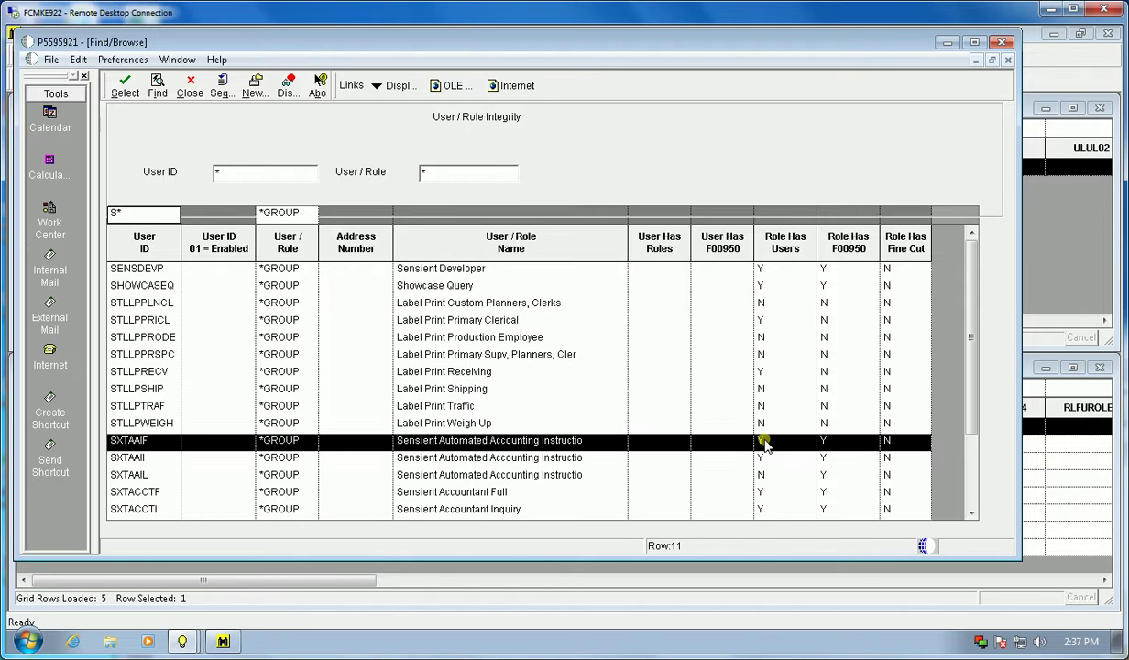
pyautogui.click(973, 514)
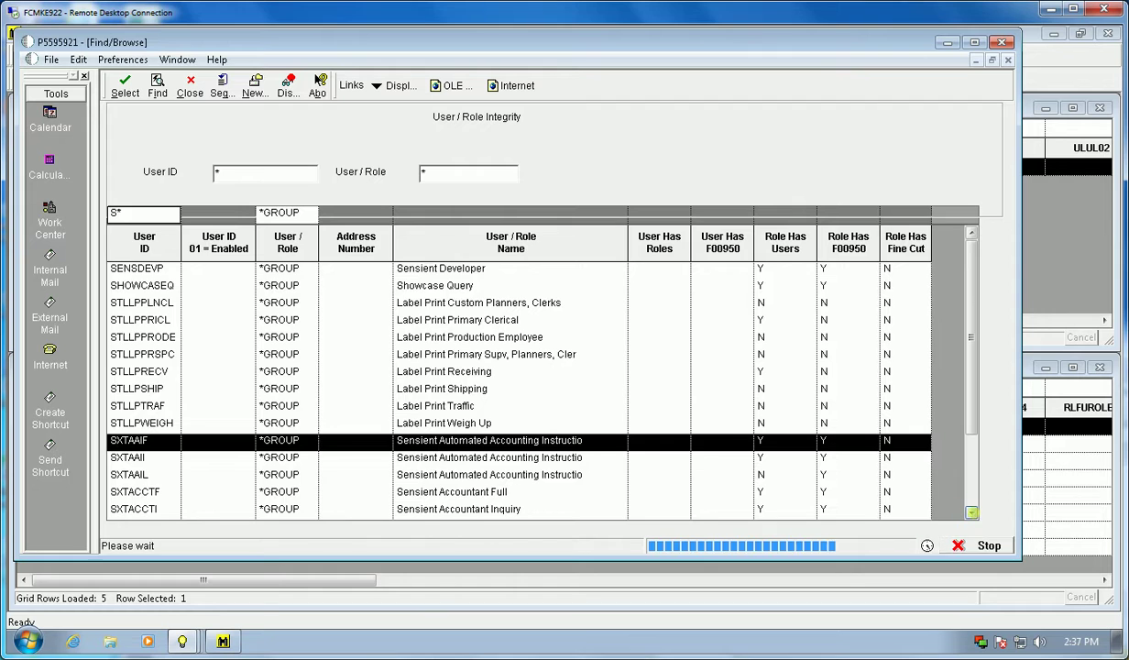
pyautogui.click(973, 514)
pyautogui.click(973, 514)
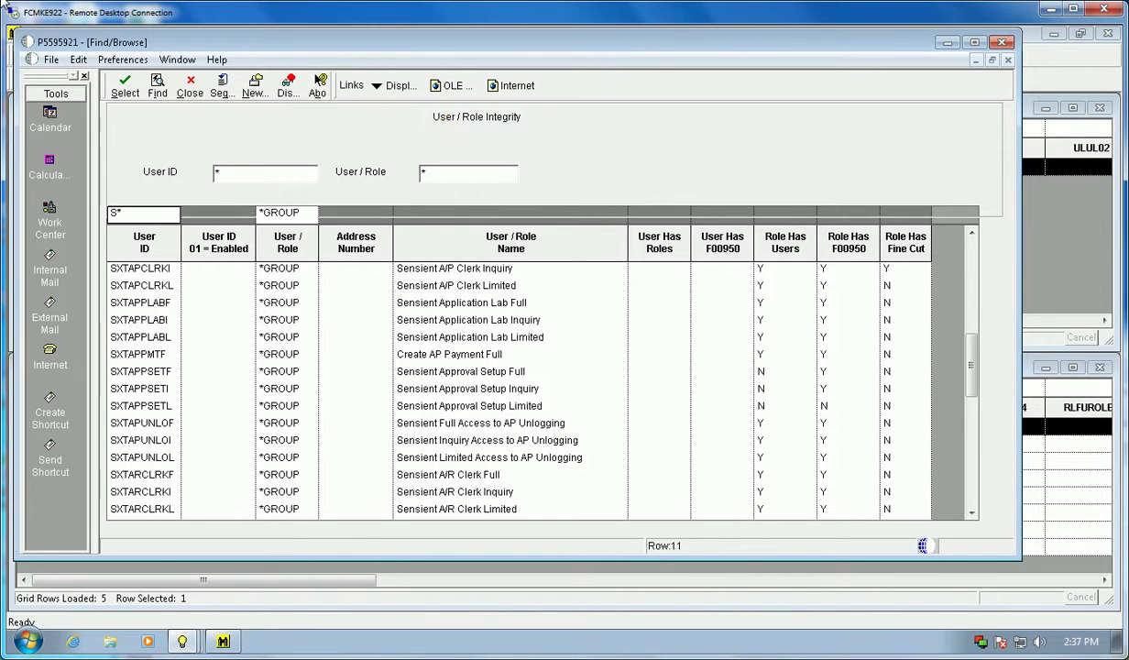
# - Close the User/Role Integrity form and switch to the P550092A Find/Browse window
pyautogui.click(190, 92)
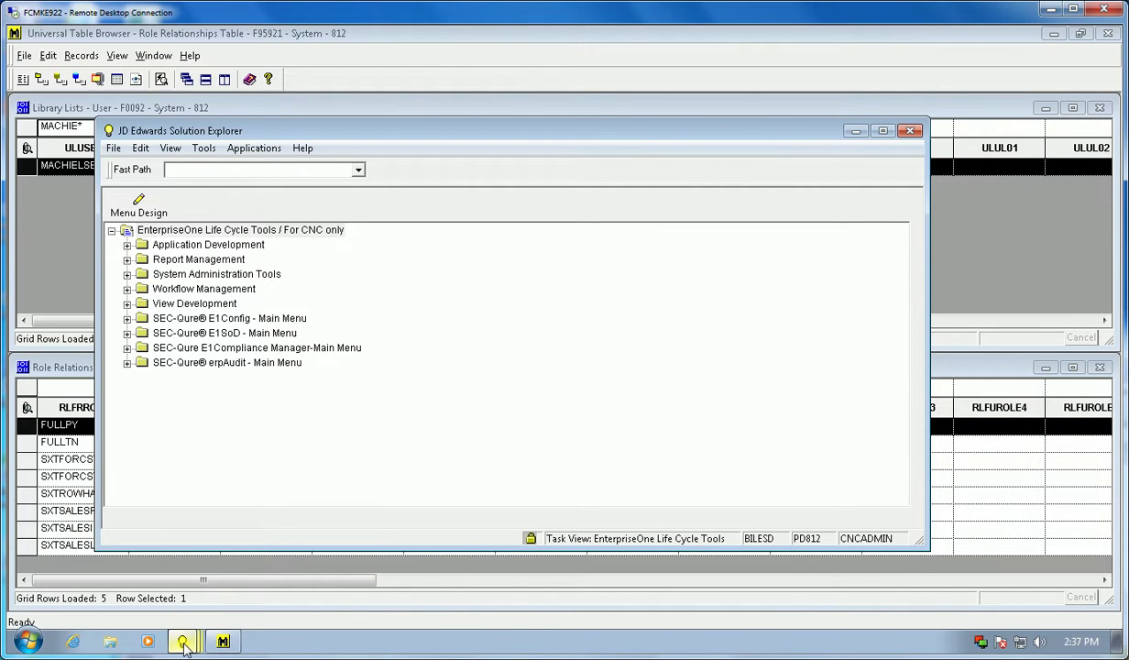
pyautogui.moveTo(182, 641)
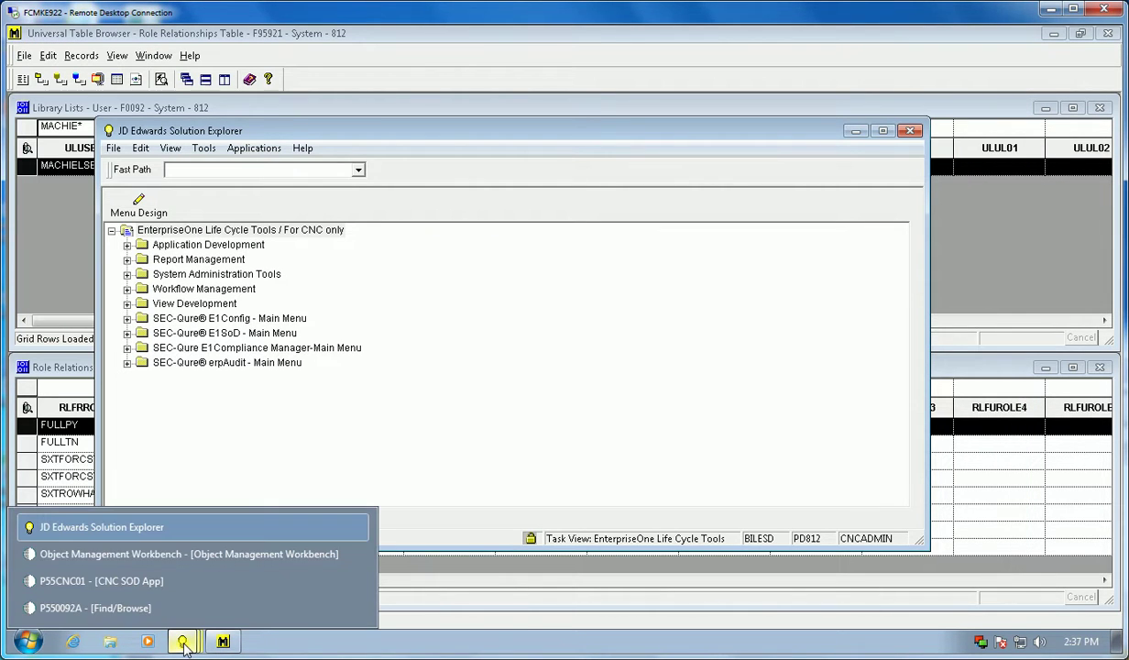
pyautogui.click(139, 608)
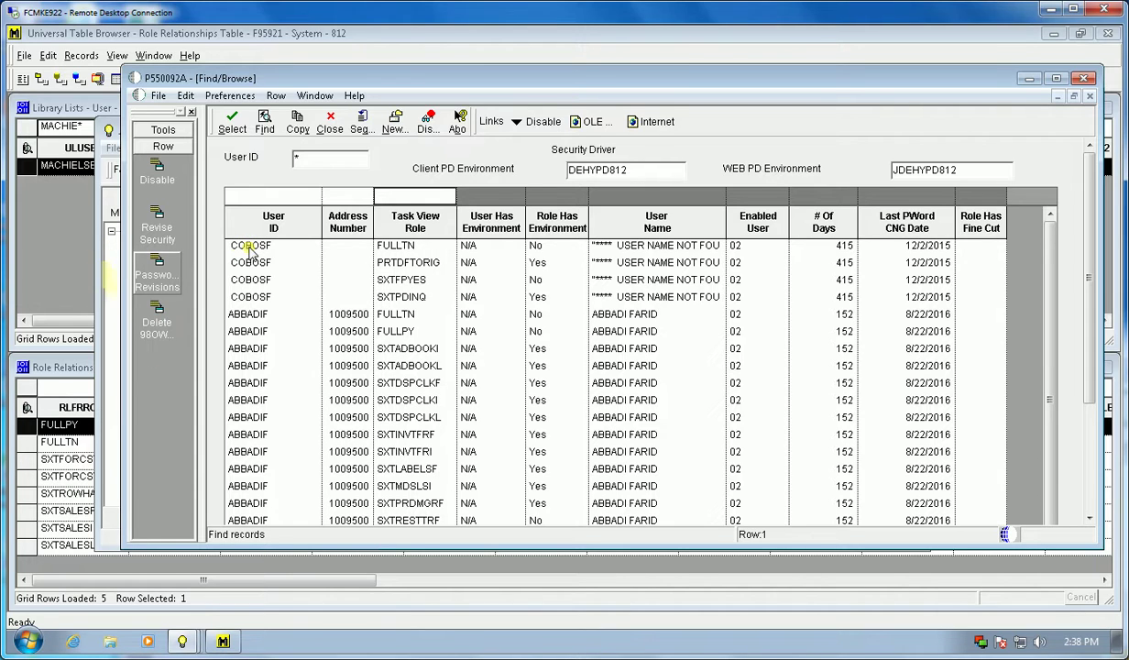
# - Step through the first user's role rows PRTDFTORIG, SXTFPYES and SXTPDINQ
pyautogui.click(239, 247)
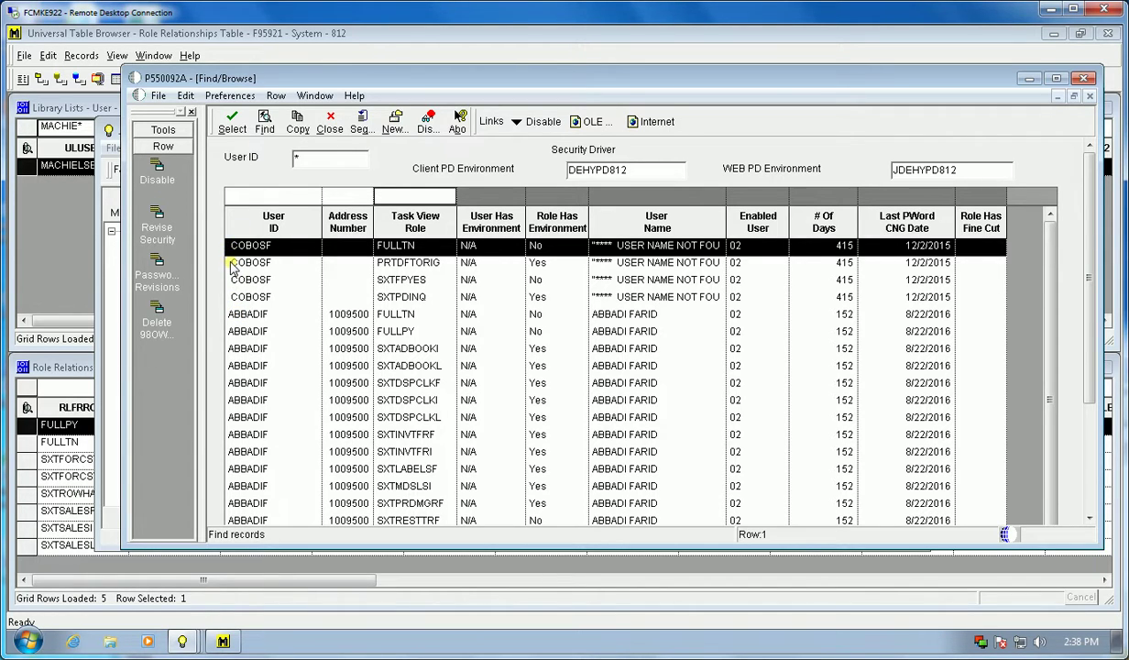
pyautogui.click(231, 263)
pyautogui.click(230, 279)
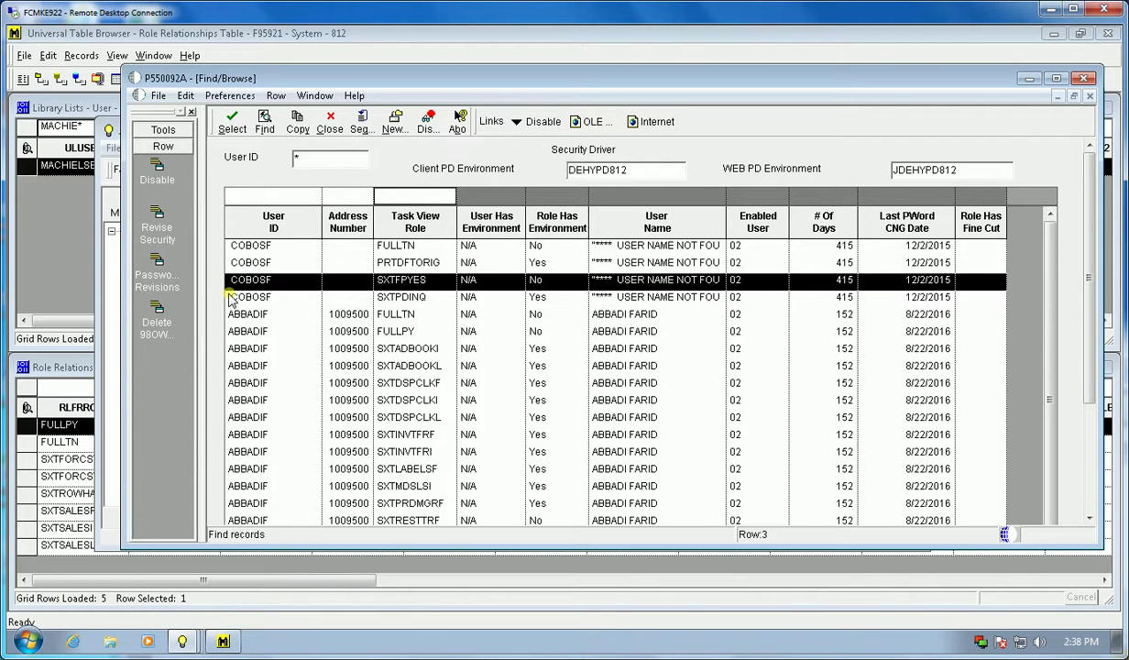
pyautogui.click(230, 298)
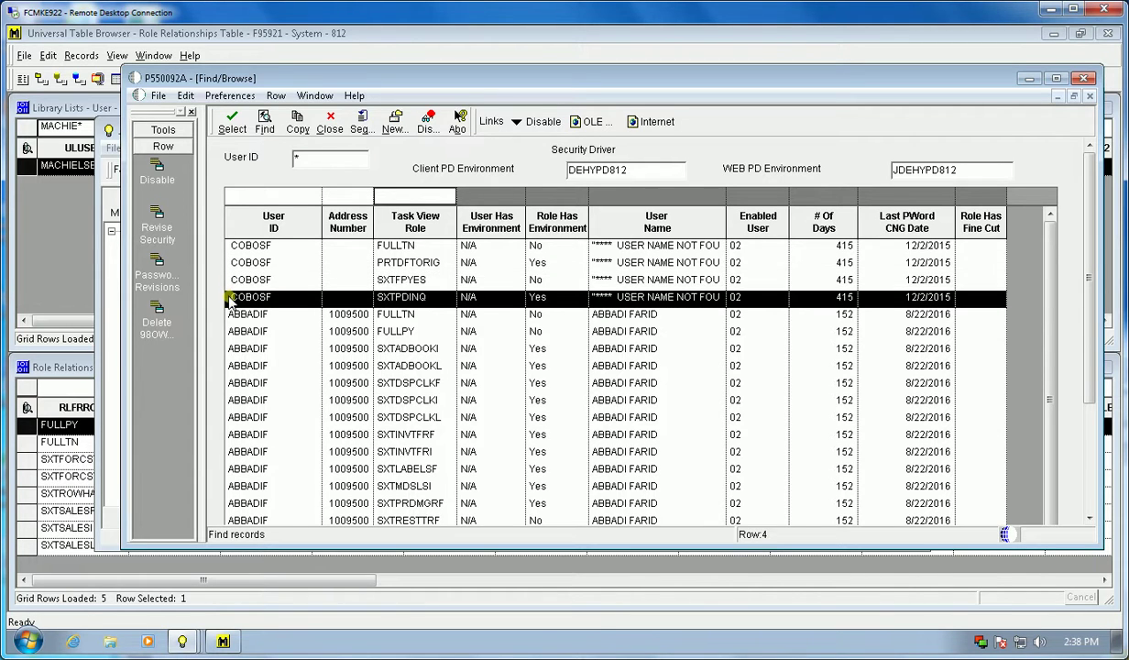
pyautogui.click(242, 194)
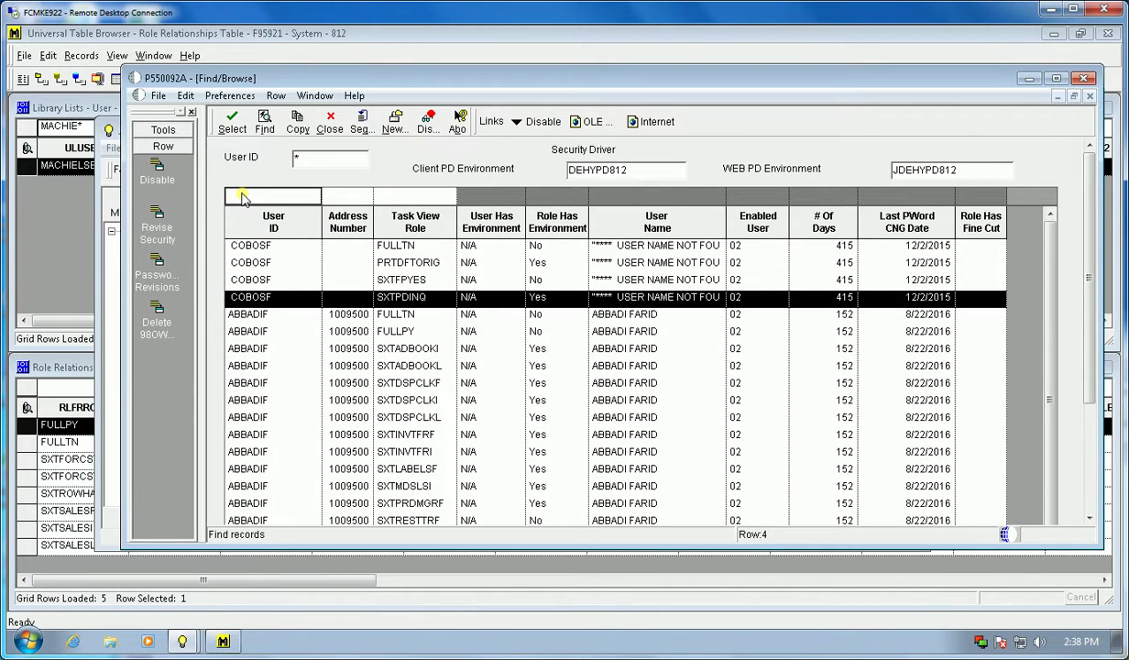
pyautogui.click(241, 193)
pyautogui.write('*')
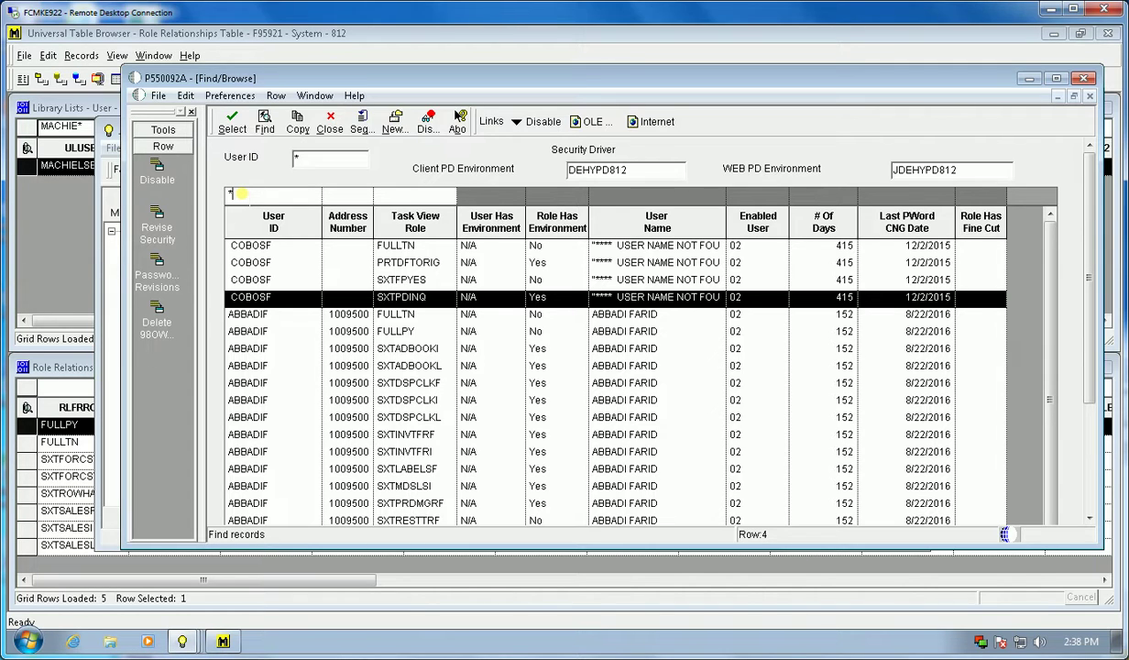
pyautogui.write('COBOSF*')
pyautogui.press('Return')
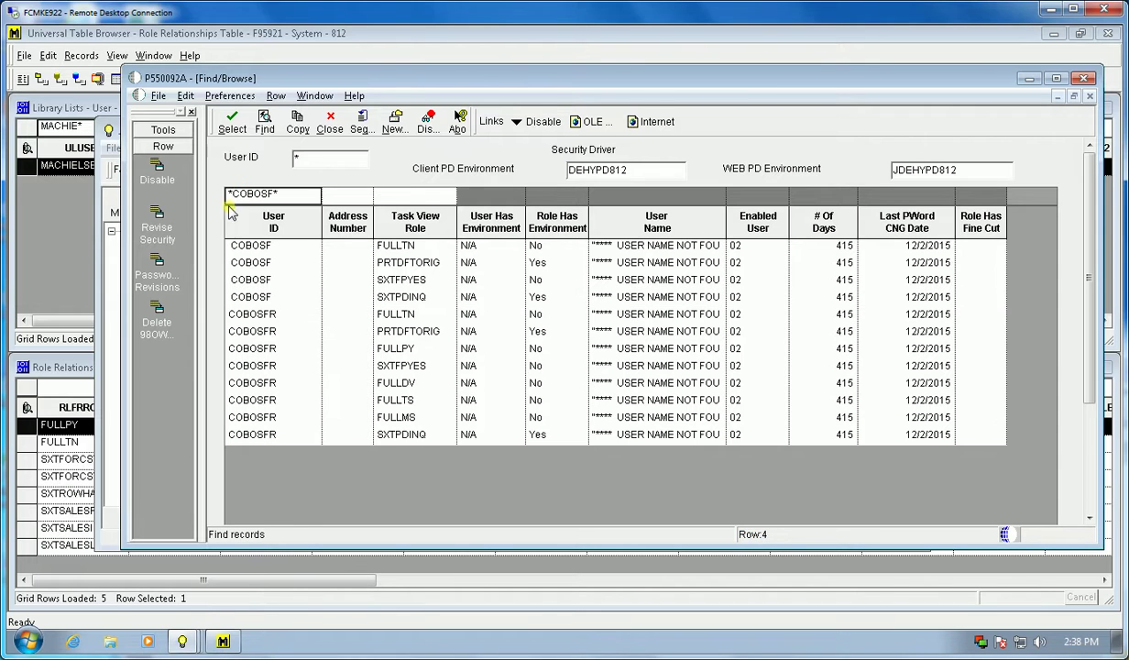
# - Select the four COBOSF role rows and delete their 980WSEC security records
pyautogui.click(246, 315)
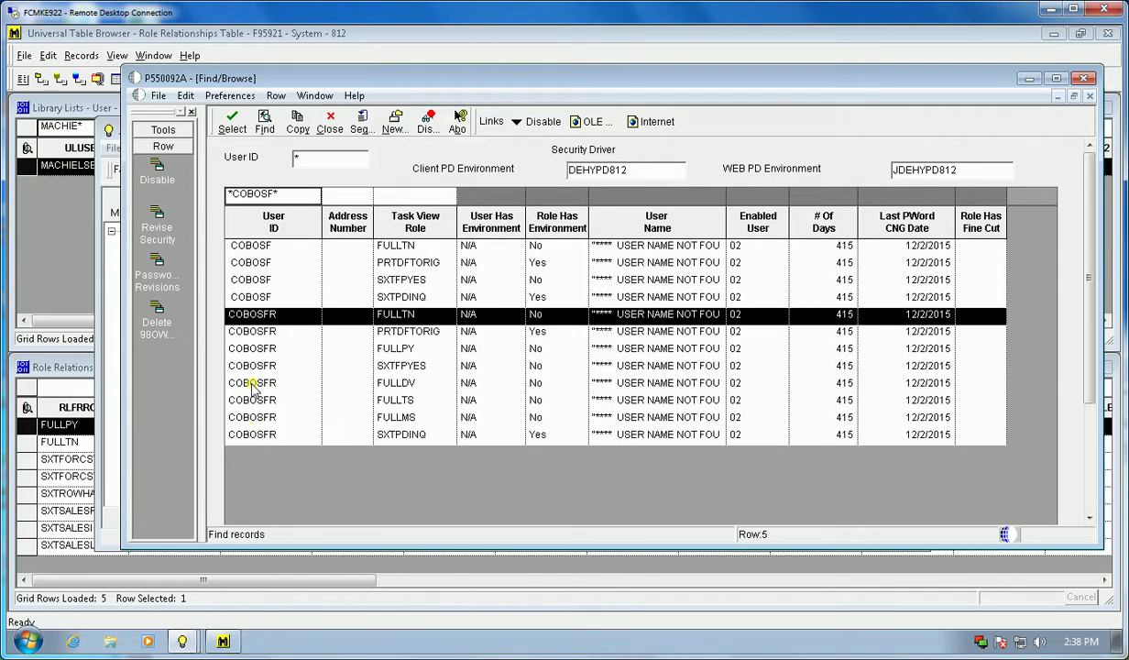
pyautogui.click(240, 291)
pyautogui.click(246, 248)
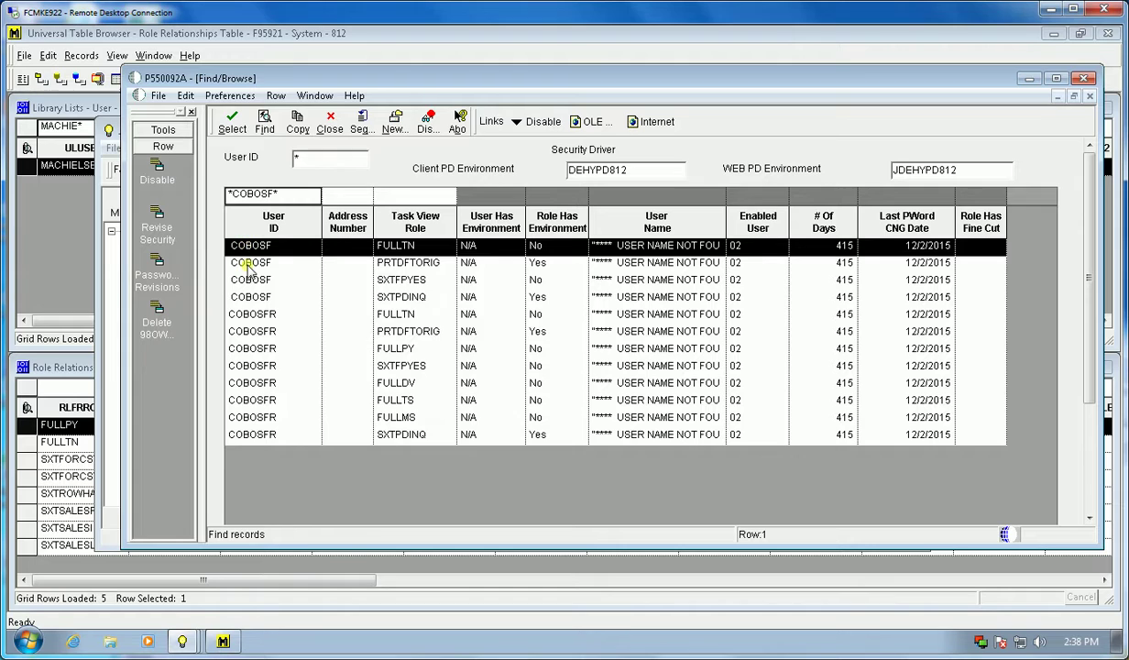
pyautogui.keyDown('shift'); pyautogui.click(248, 297); pyautogui.keyUp('shift')
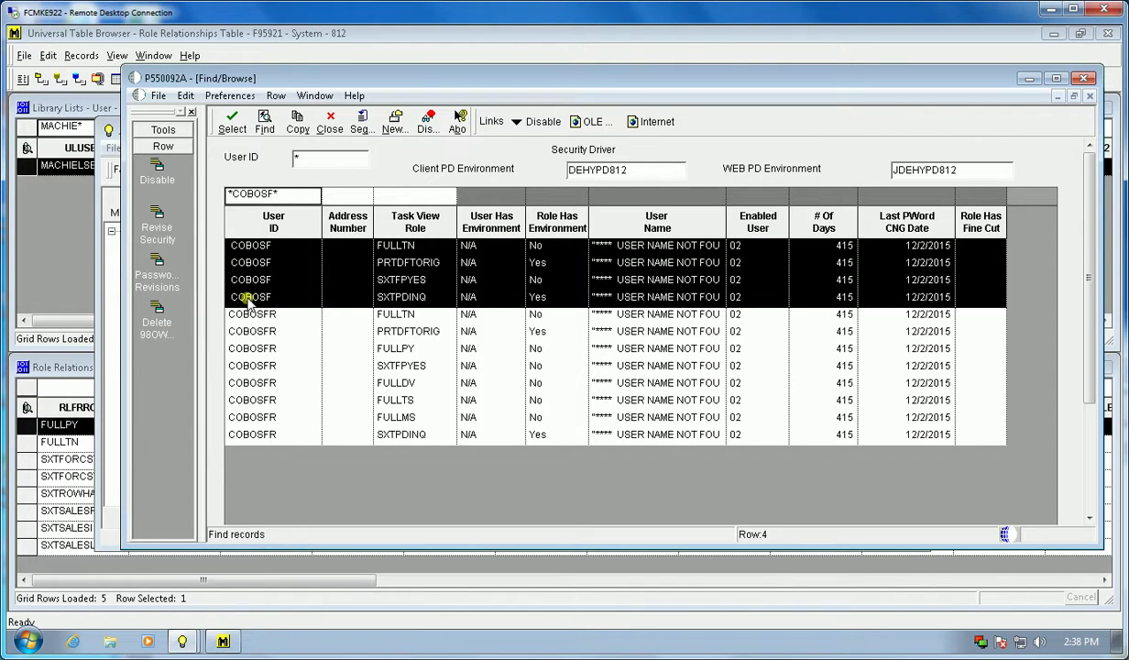
pyautogui.click(163, 335)
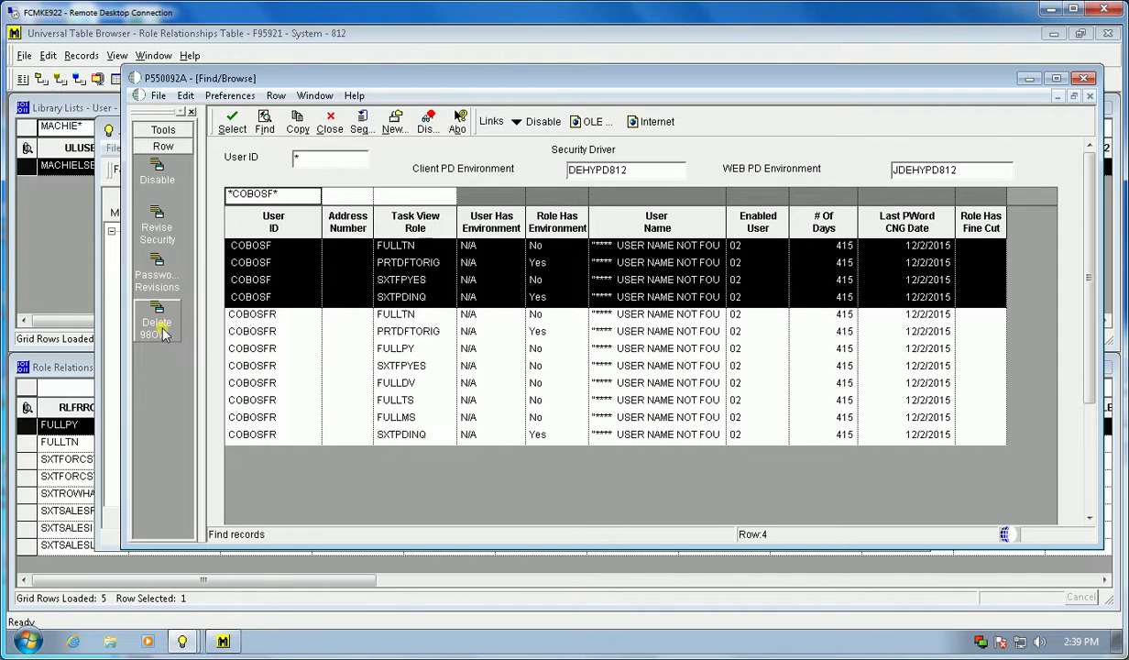
# - Clear the *COBOSF* User ID filter and rerun the search
pyautogui.click(291, 194)
pyautogui.press('BackSpace')
pyautogui.press('Return')
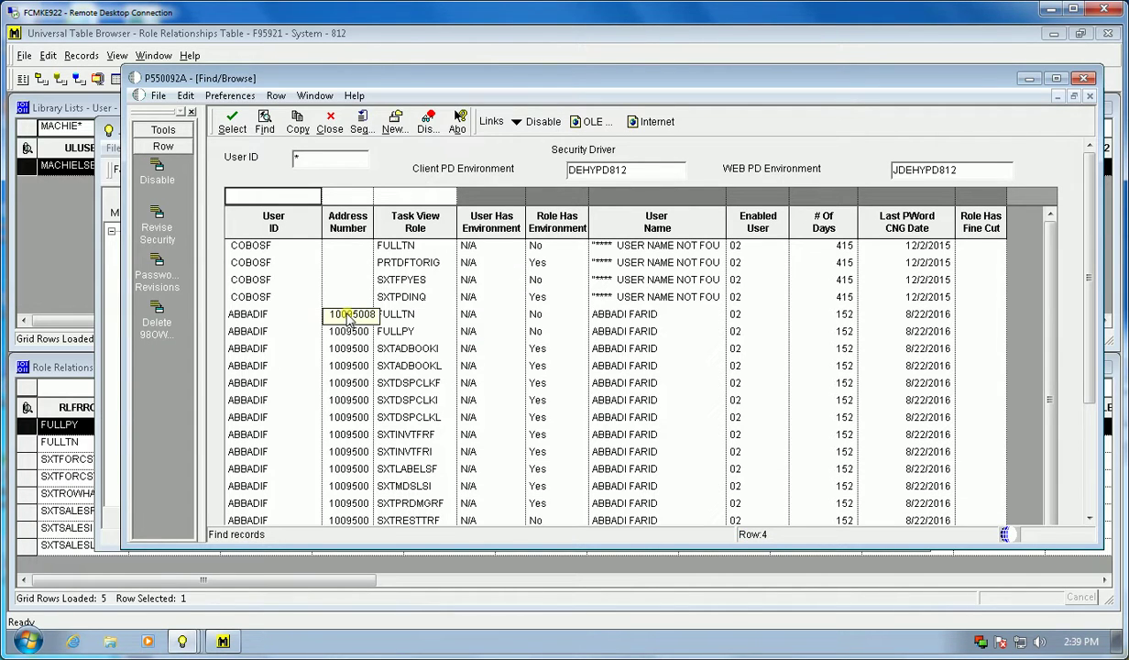
# - Select the ABBADIF FULLTN and FULLPY rows and inspect their client and web PD environment values
pyautogui.click(403, 316)
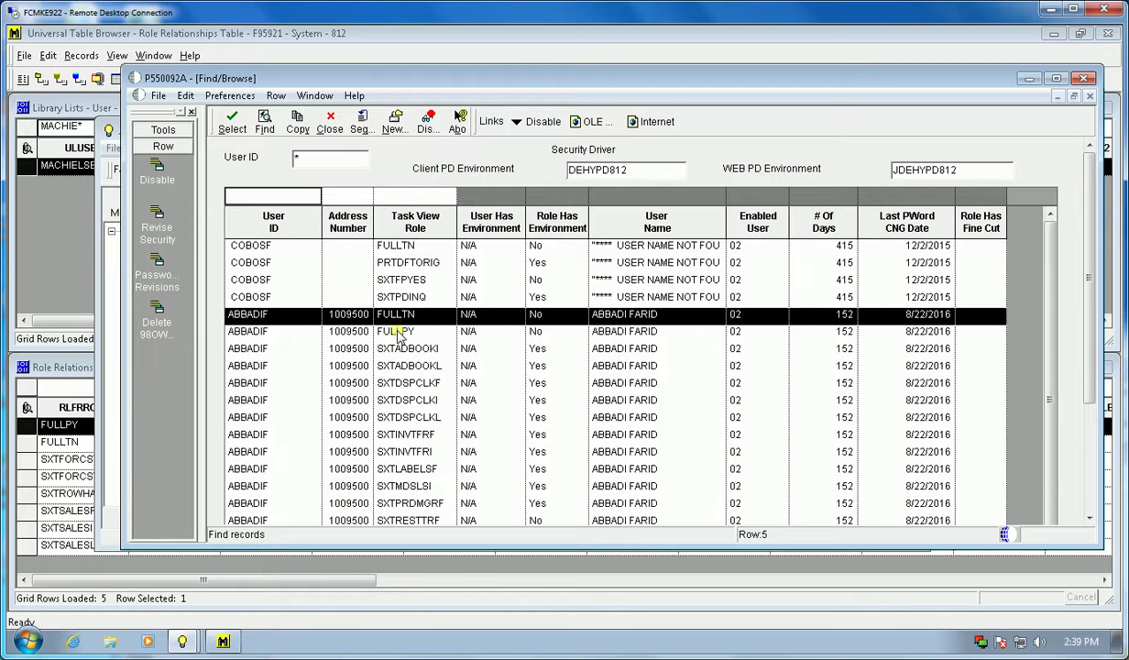
pyautogui.doubleClick(641, 170)
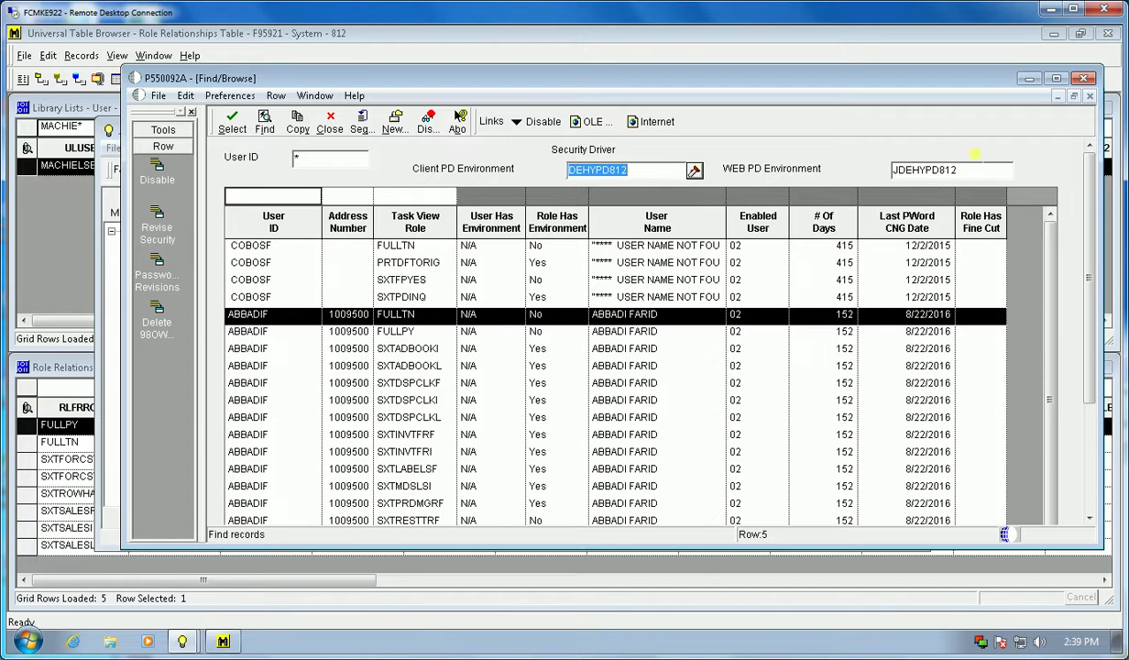
pyautogui.doubleClick(979, 165)
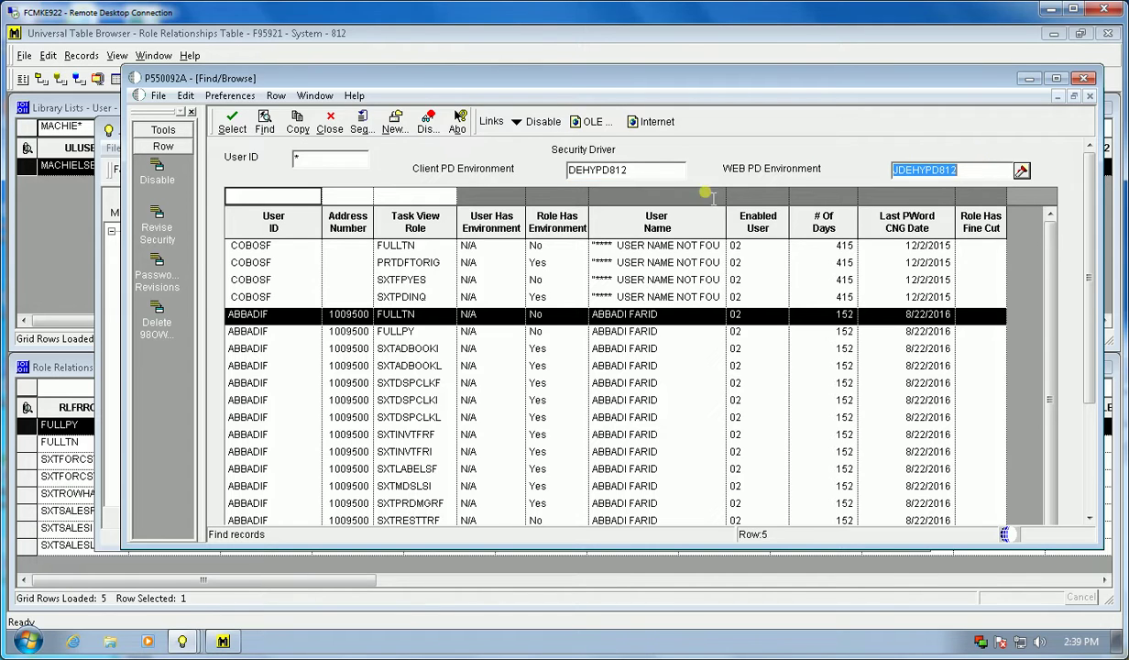
pyautogui.keyDown('shift'); pyautogui.click(419, 332); pyautogui.keyUp('shift')
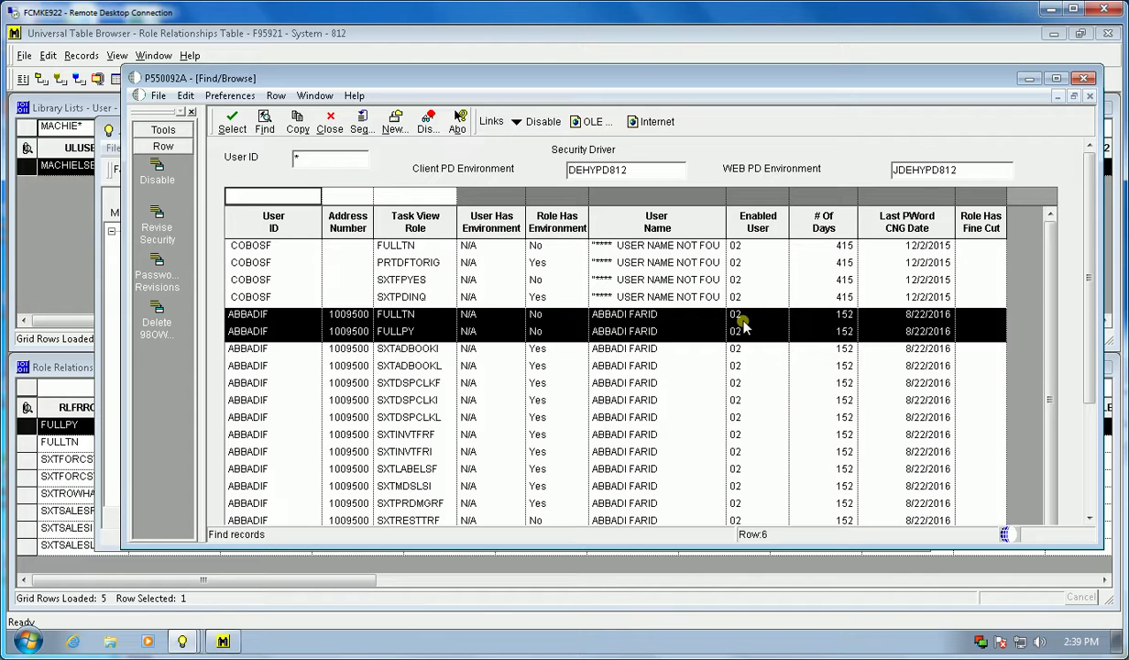
pyautogui.click(844, 317)
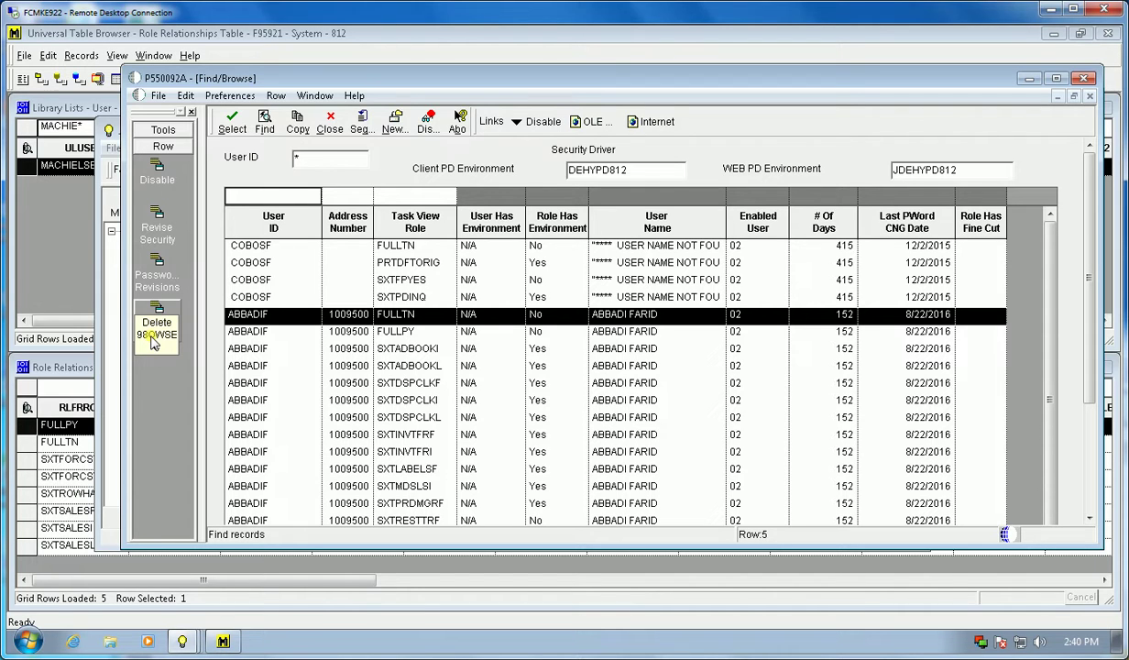
pyautogui.click(153, 339)
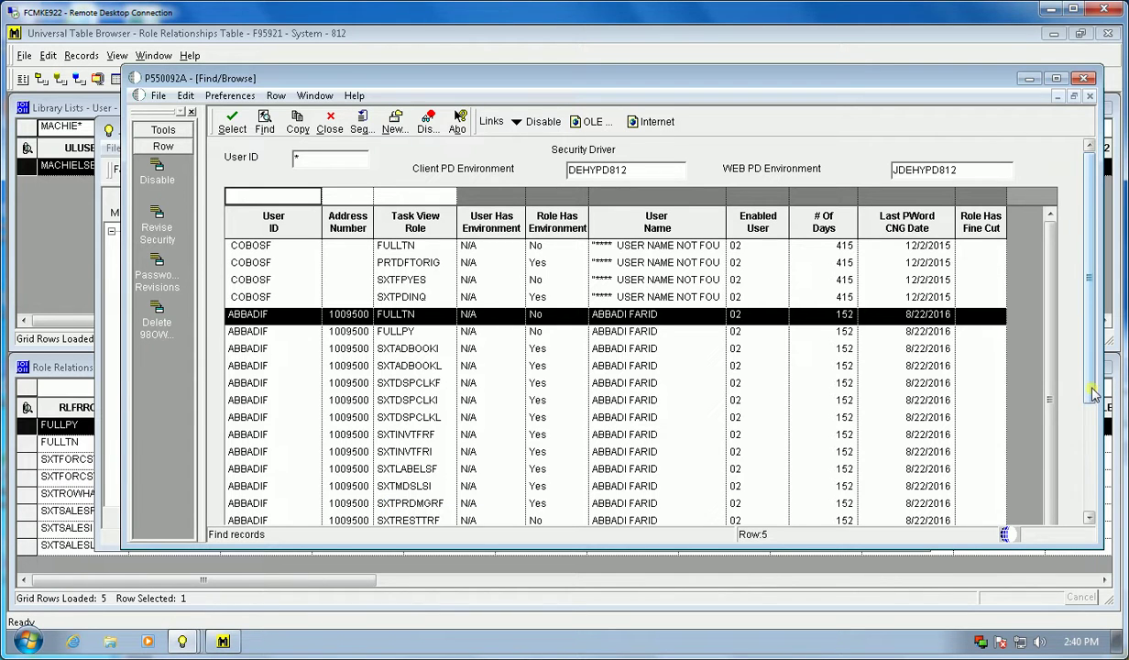
pyautogui.moveTo(1088, 396); pyautogui.dragTo(1091, 502)
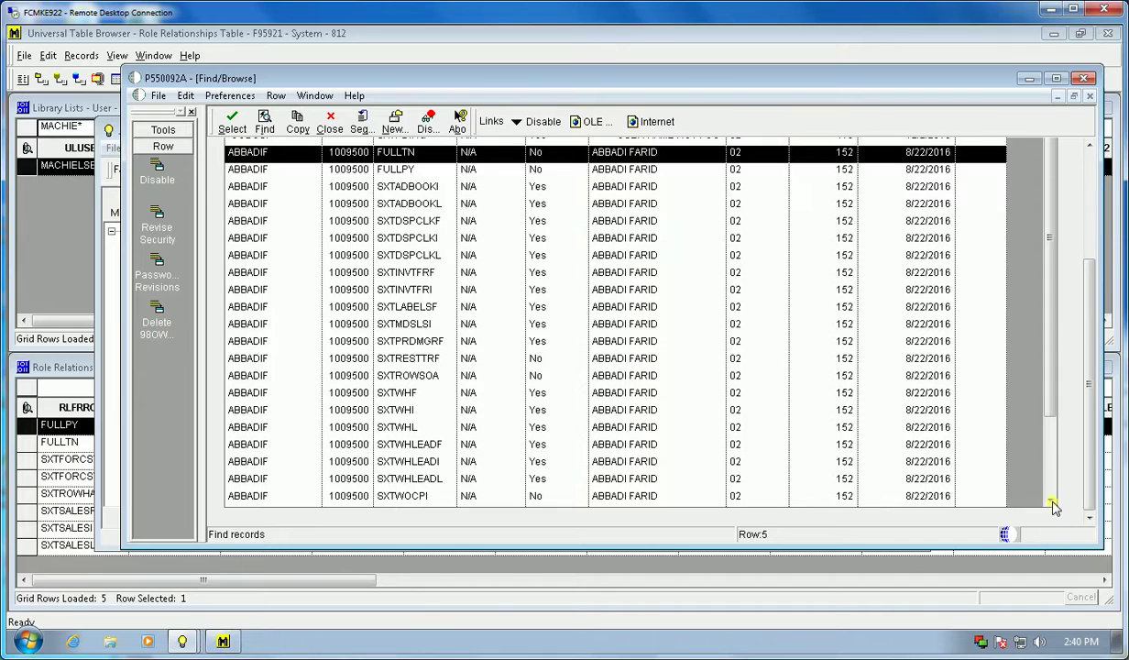
pyautogui.click(1052, 502)
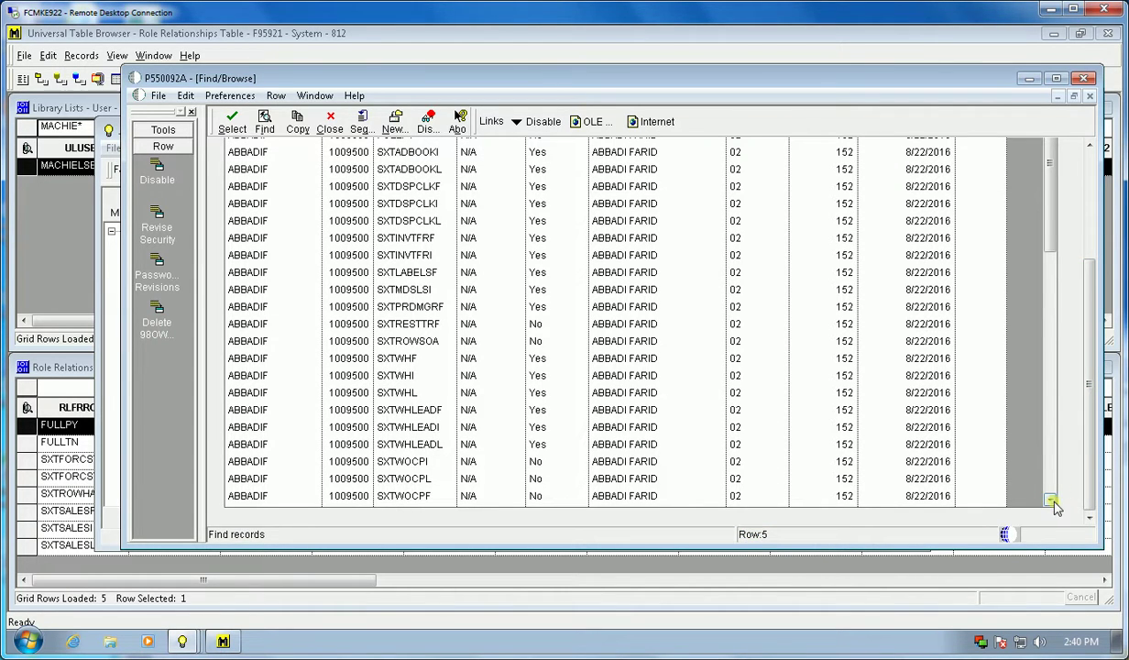
pyautogui.click(1052, 485)
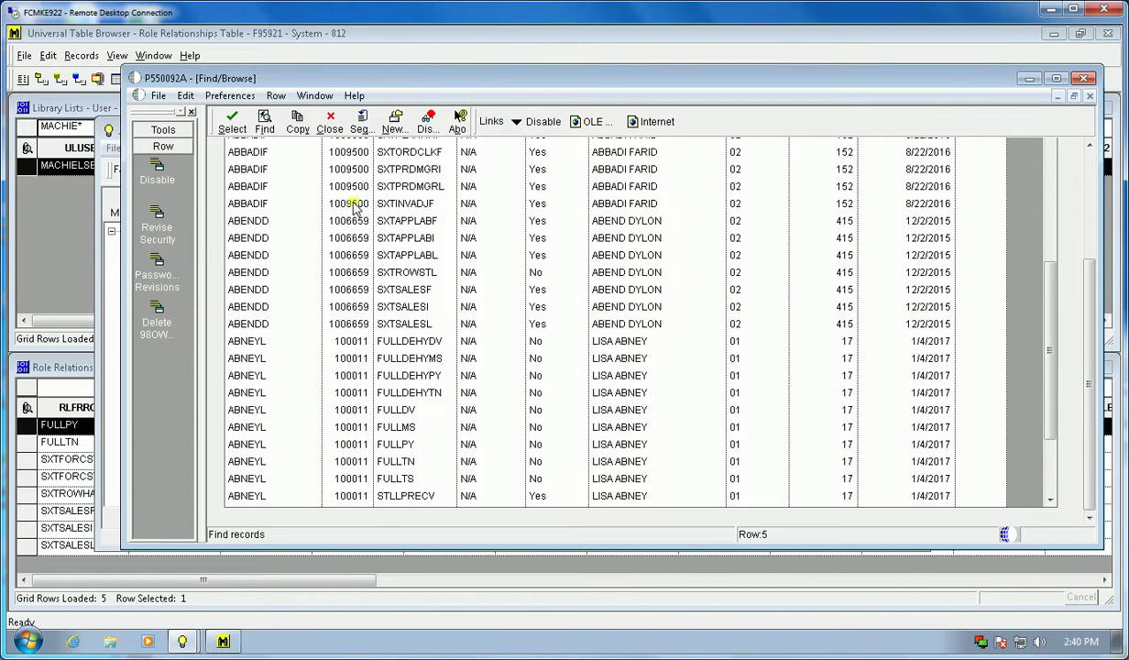
pyautogui.click(245, 204)
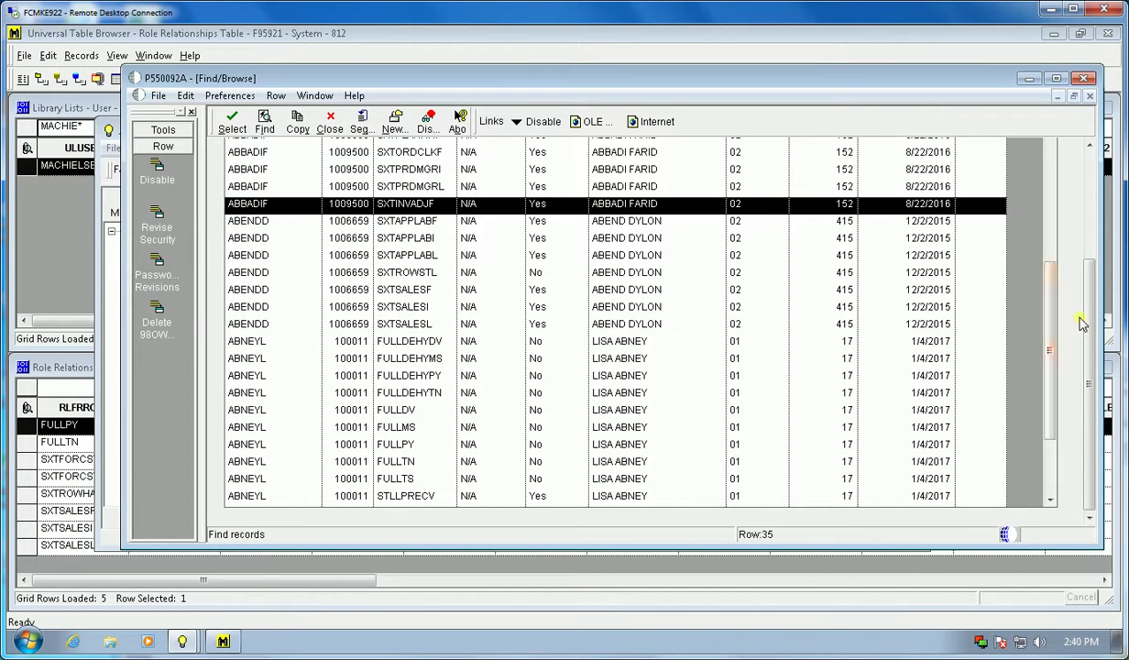
pyautogui.moveTo(1052, 339); pyautogui.dragTo(1008, 138)
pyautogui.scroll(-1, 1046, 232)
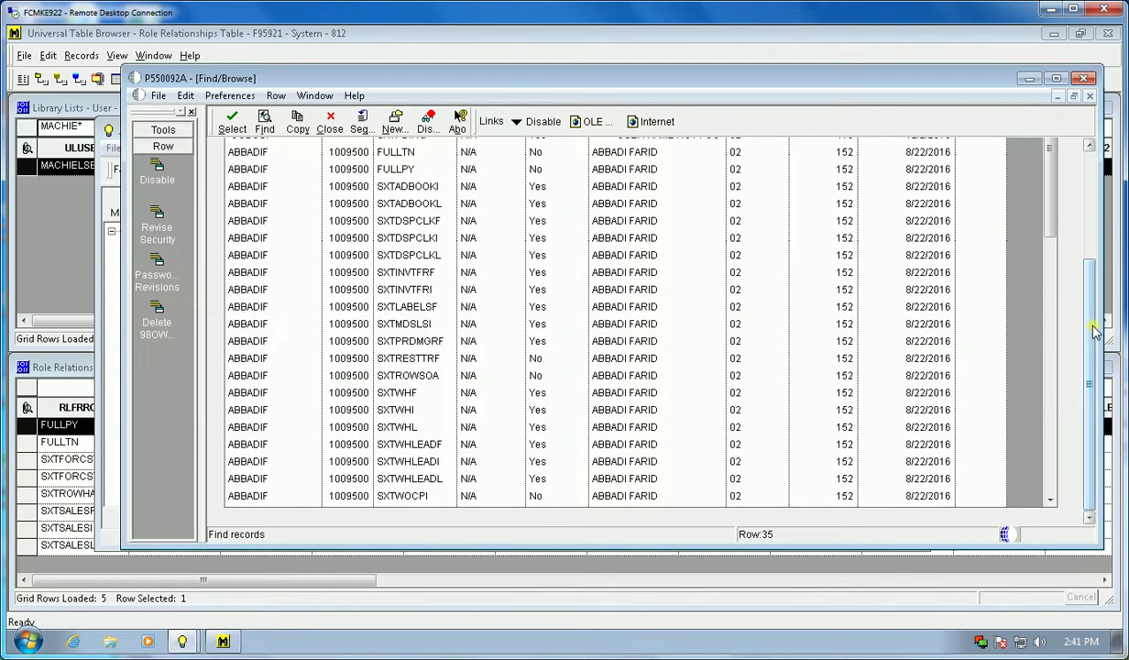
pyautogui.scroll(3, 1094, 332)
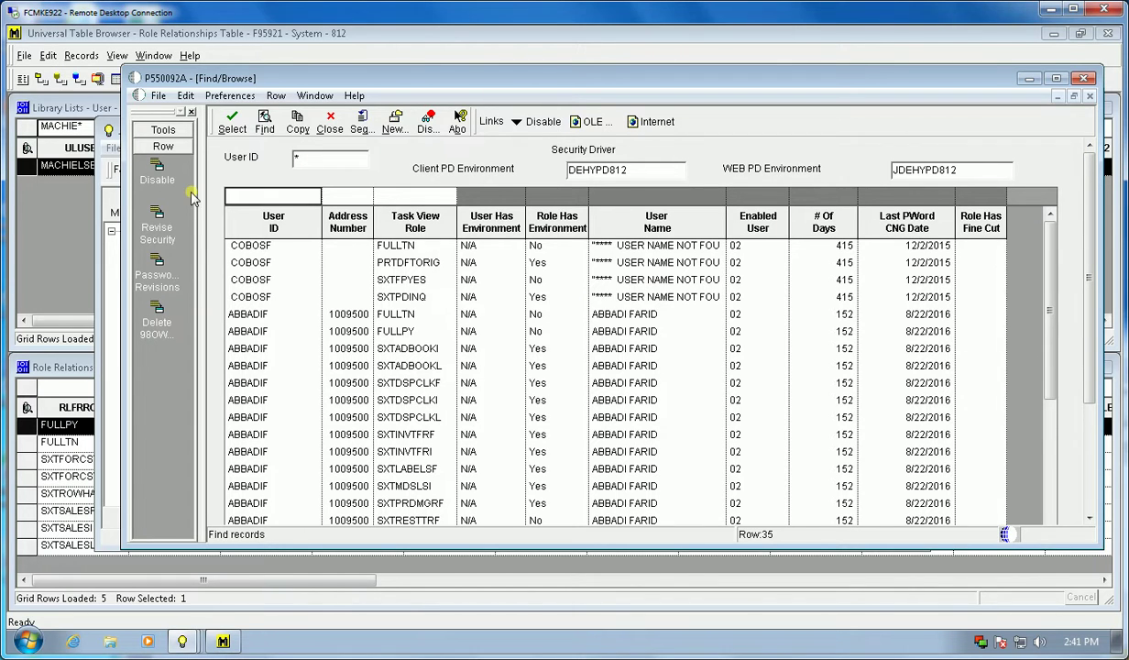
pyautogui.click(259, 250)
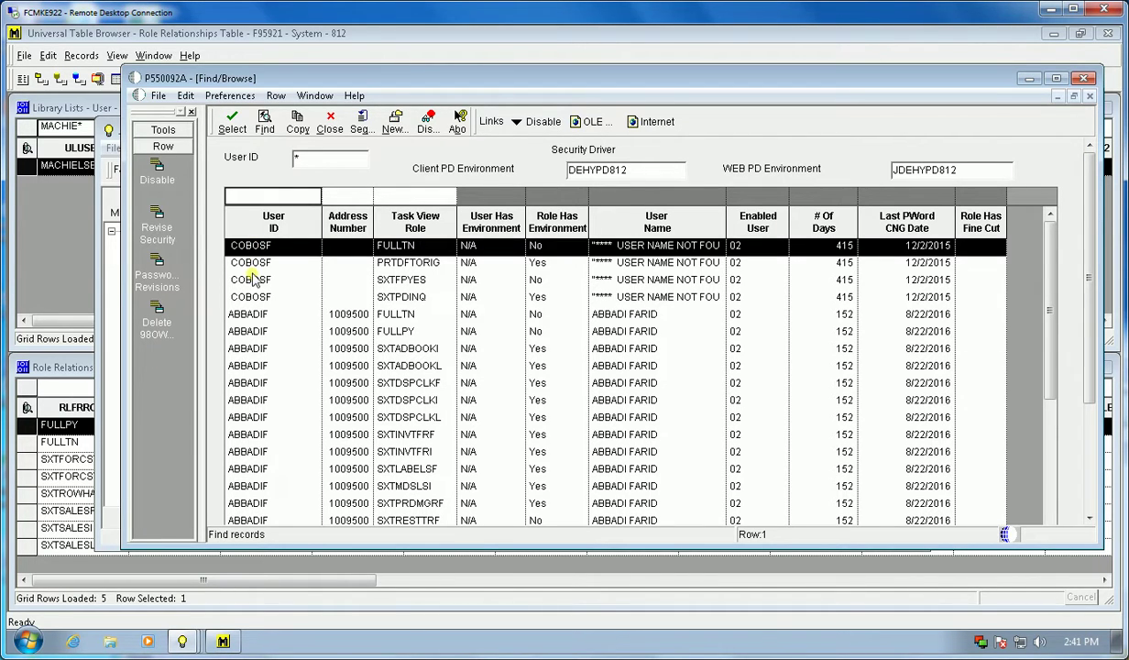
pyautogui.keyDown('shift'); pyautogui.click(247, 504); pyautogui.keyUp('shift')
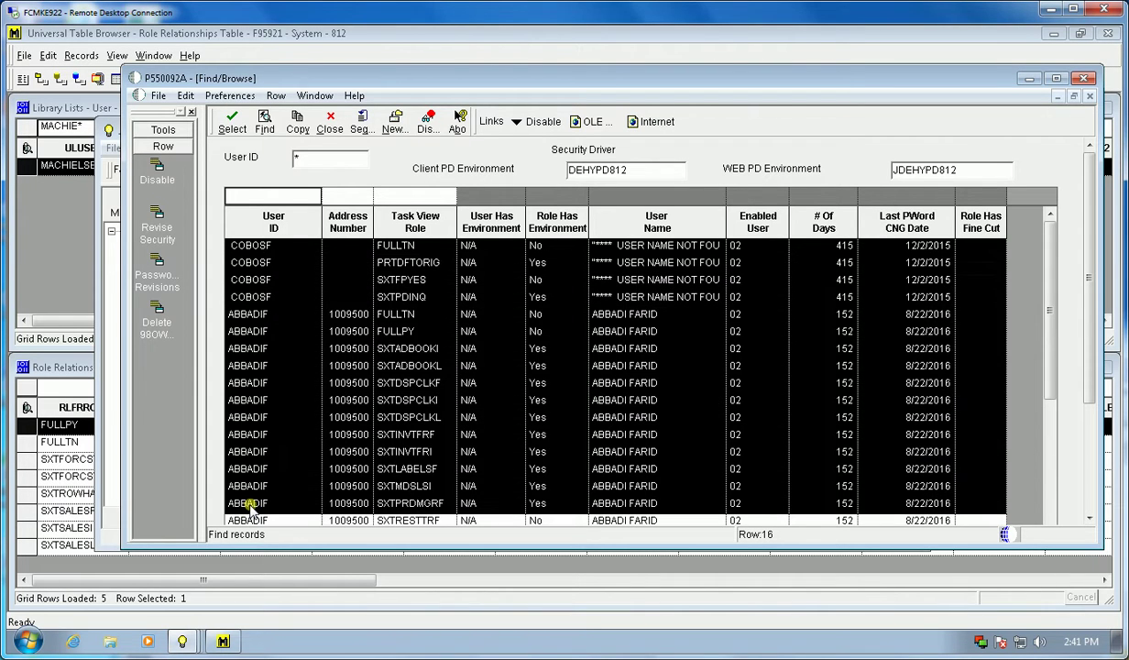
pyautogui.click(185, 95)
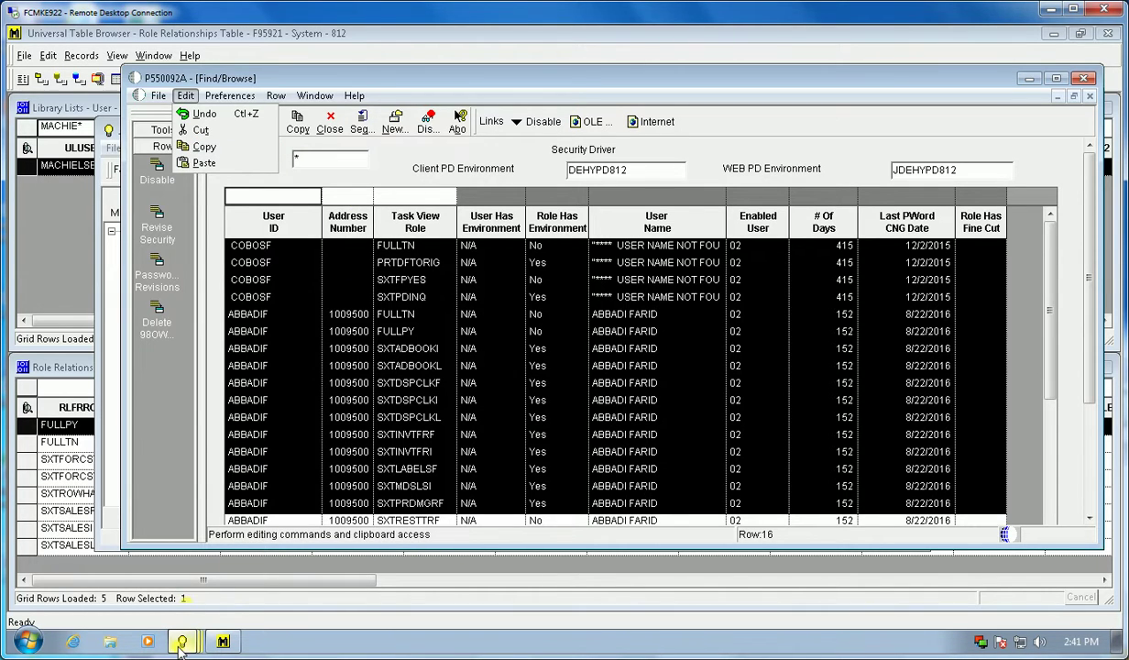
pyautogui.moveTo(180, 646)
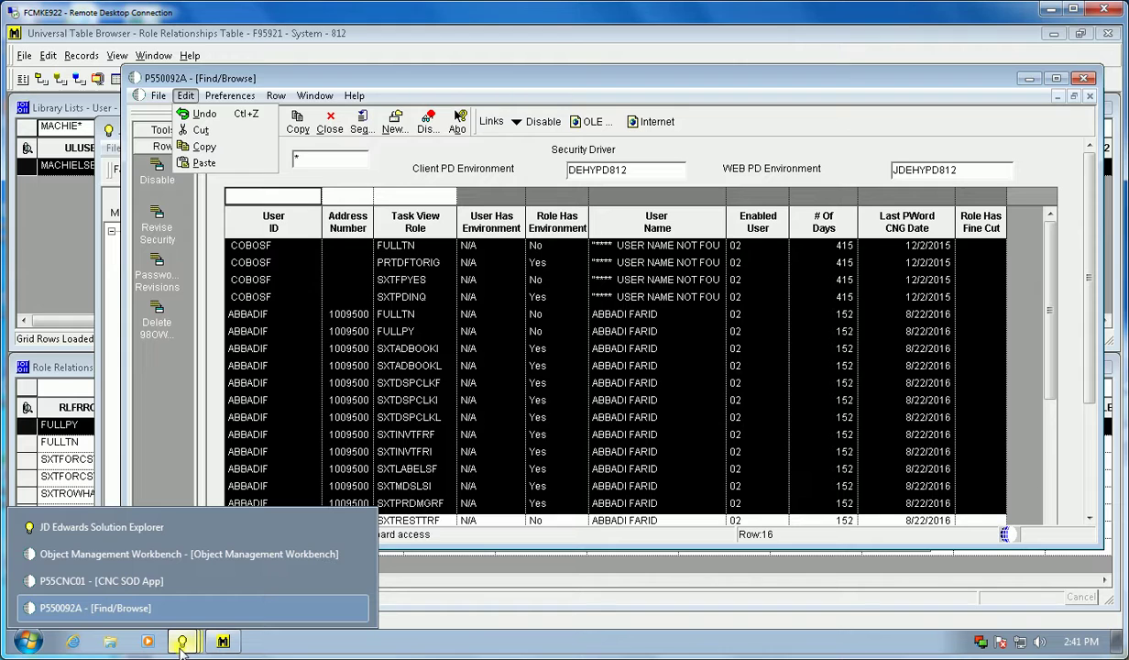
# - Close the security driver browse and bring the P55CNC01 CNC SOD App window forward
pyautogui.click(388, 152)
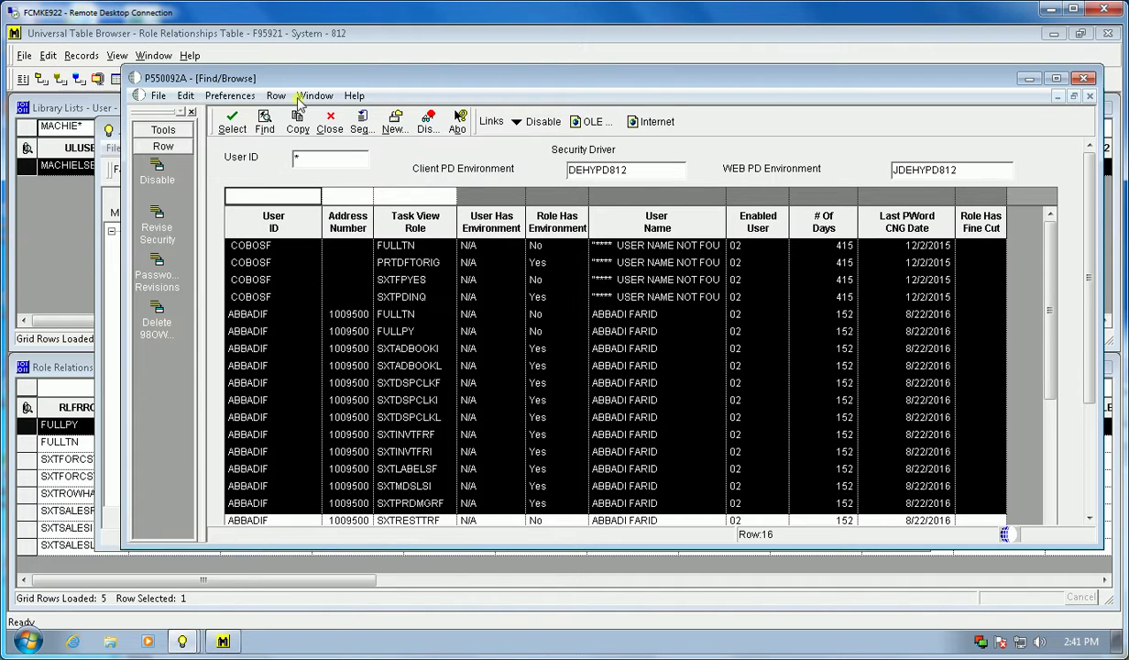
pyautogui.click(325, 125)
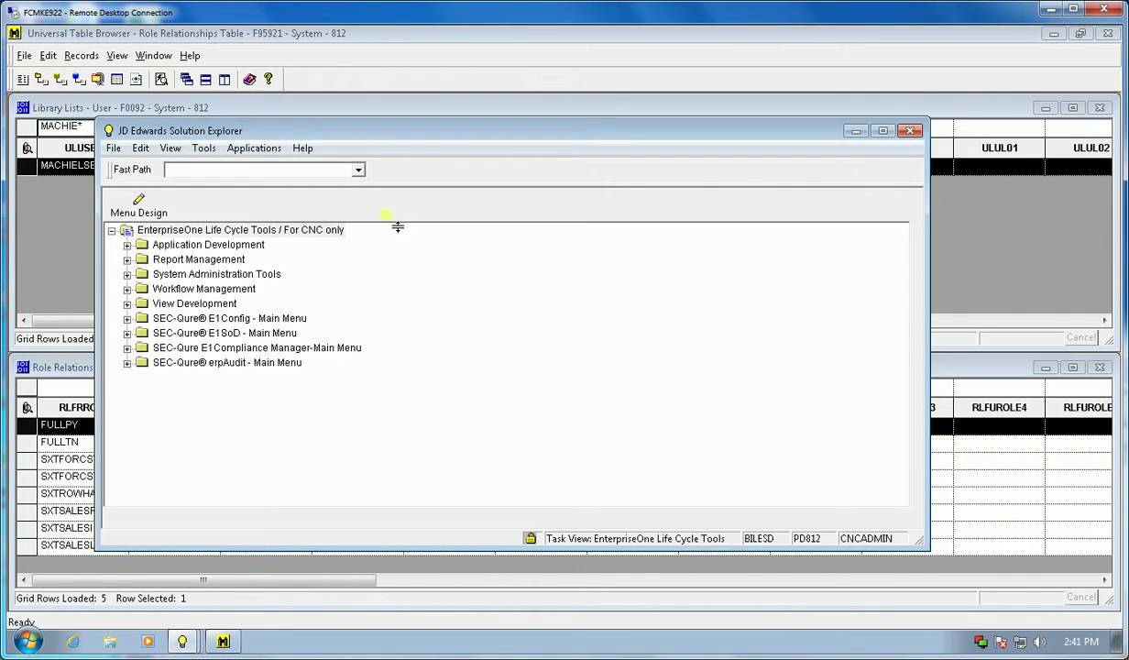
pyautogui.moveTo(182, 640)
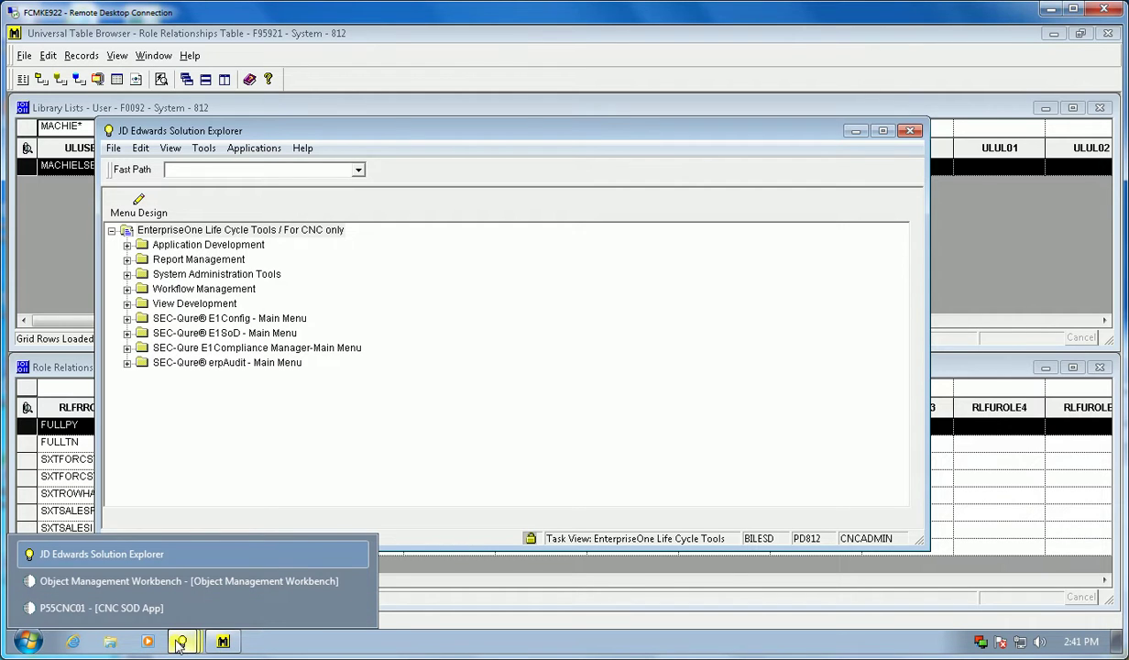
pyautogui.click(143, 608)
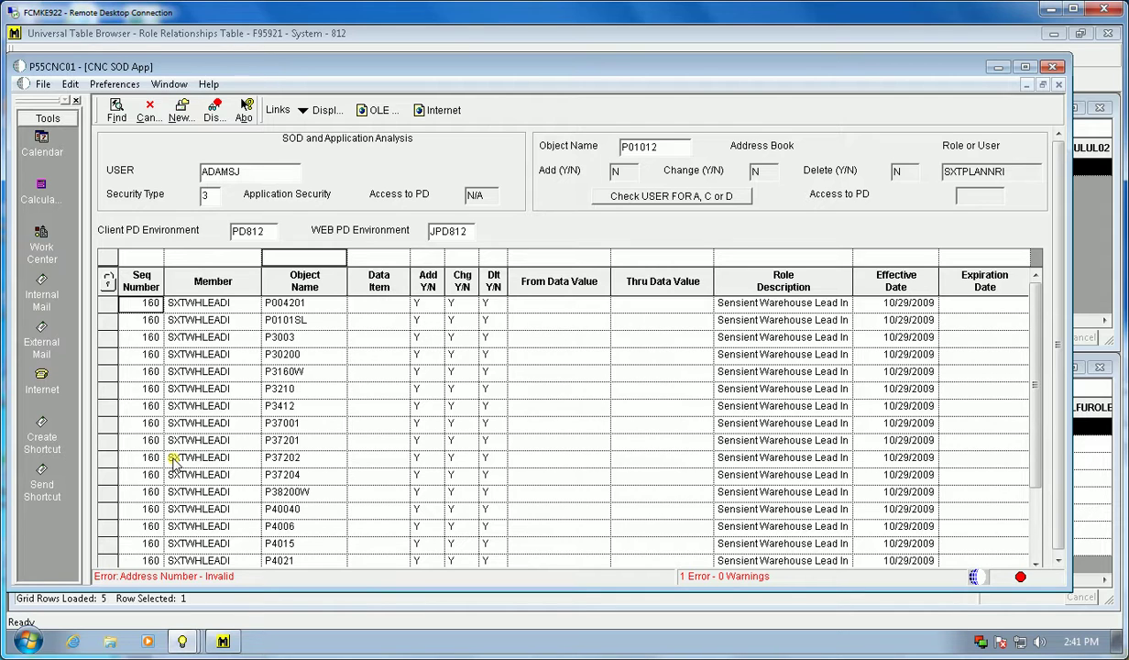
pyautogui.doubleClick(267, 168)
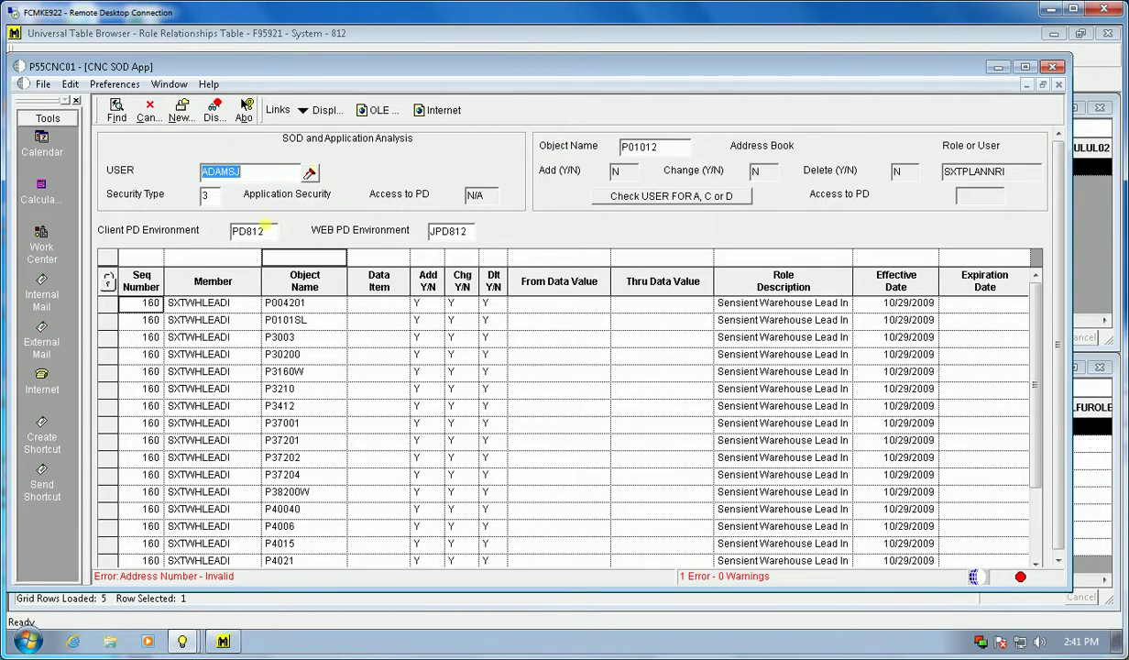
pyautogui.doubleClick(263, 229)
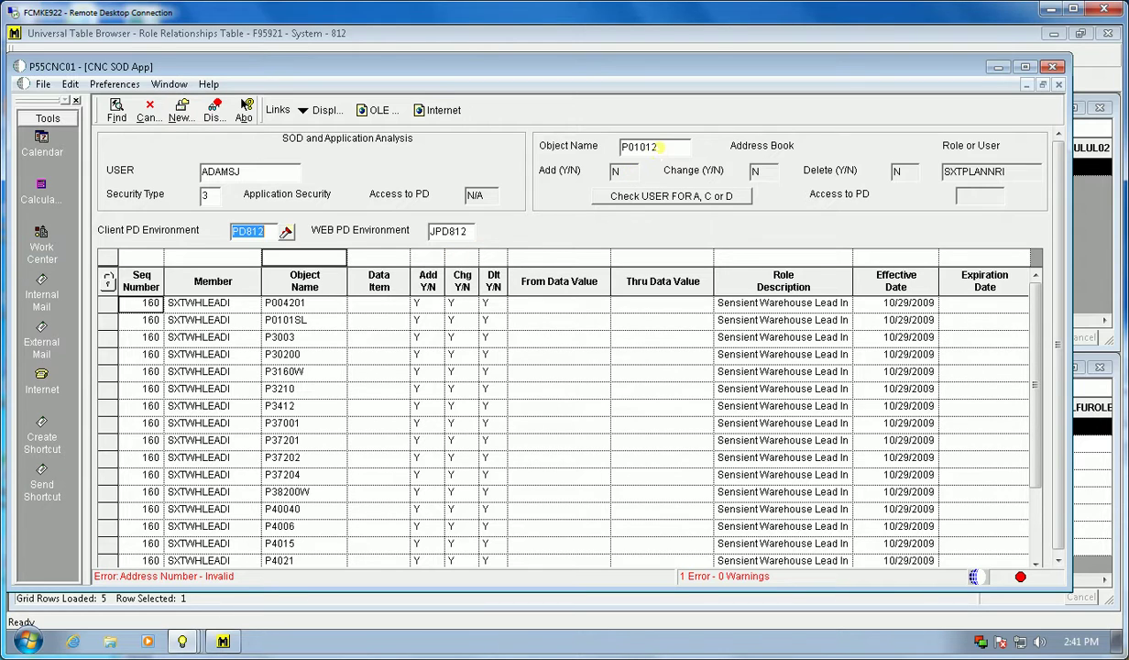
pyautogui.doubleClick(646, 149)
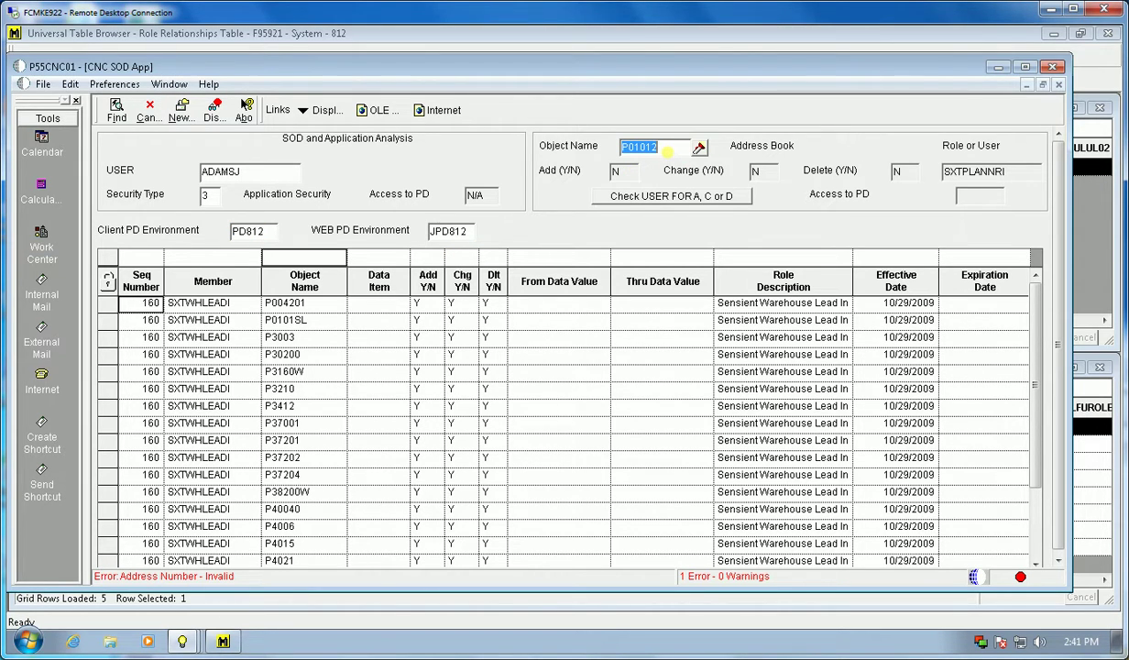
pyautogui.click(675, 196)
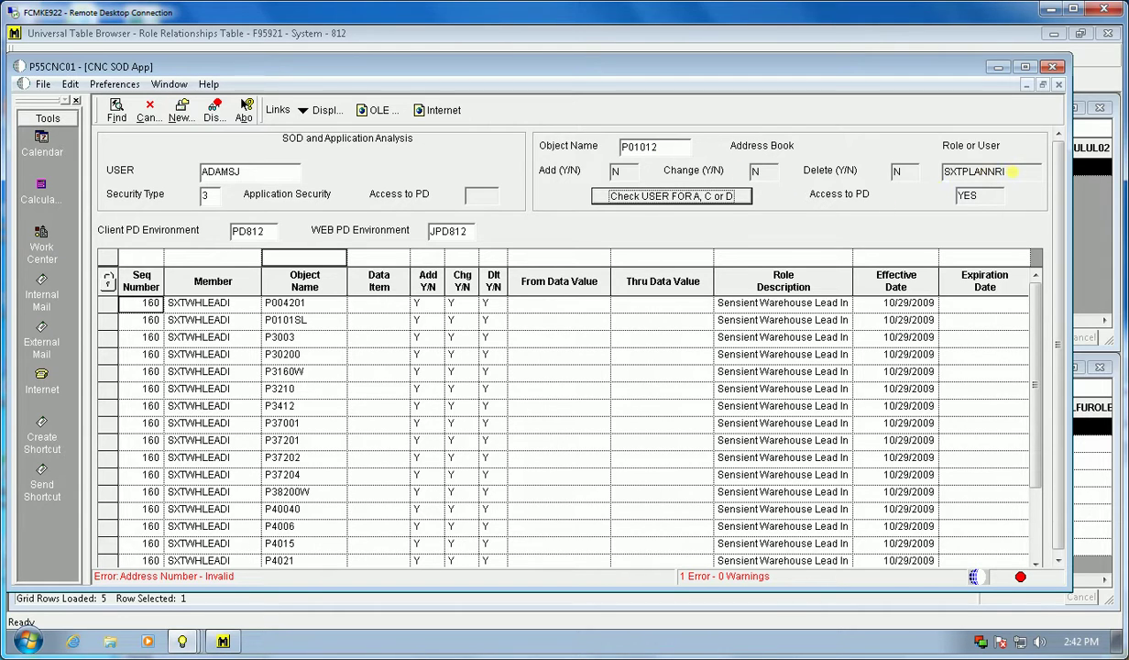
# - Review the result: role SXTPLANNRI, with Change and Delete both N
pyautogui.click(1020, 171)
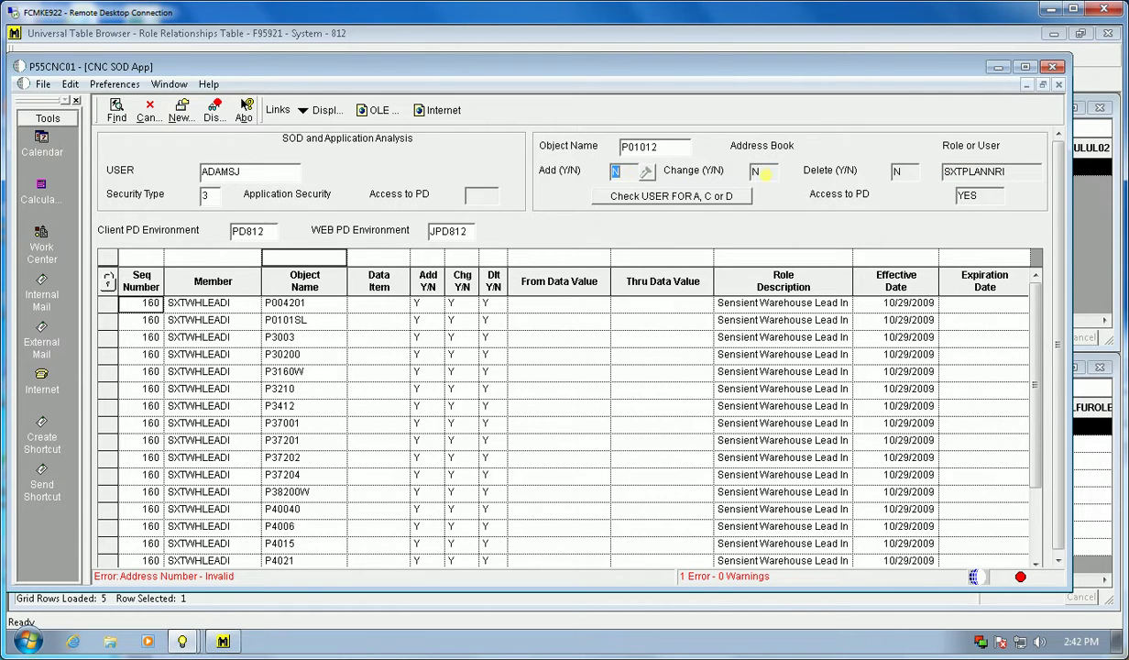
pyautogui.click(750, 171)
pyautogui.click(898, 172)
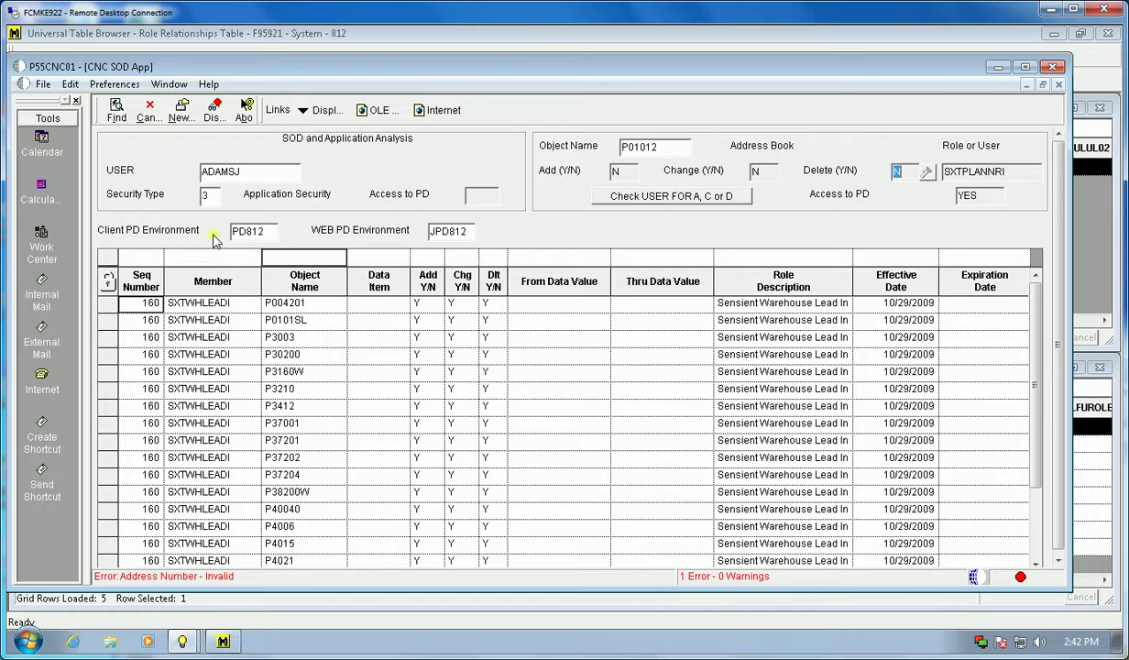
pyautogui.click(117, 108)
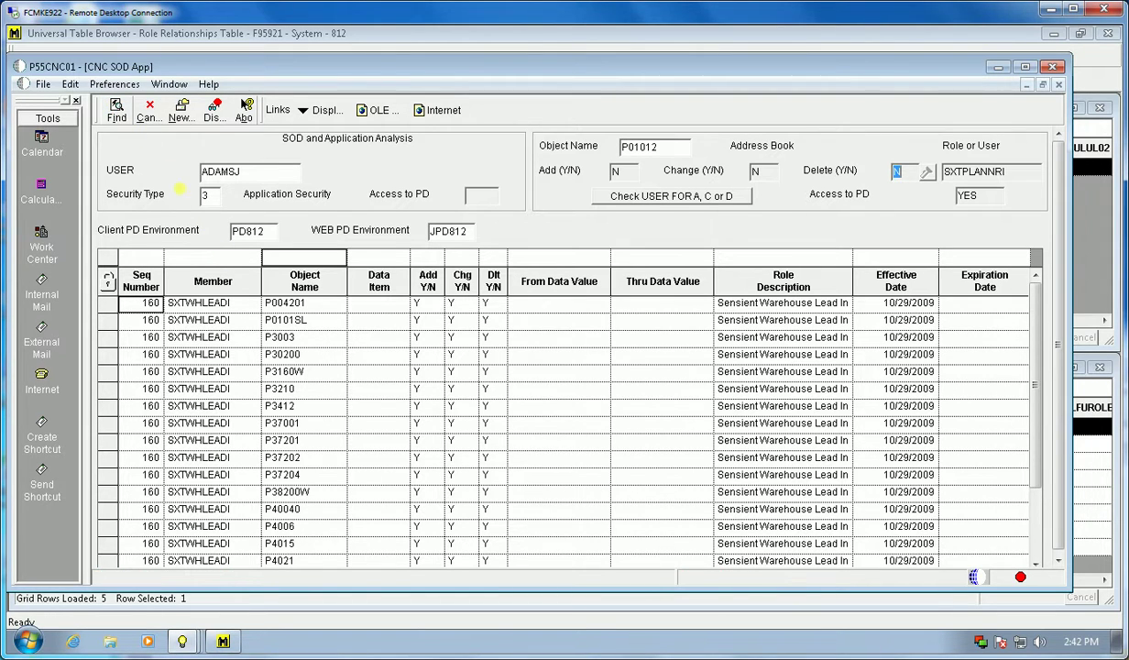
pyautogui.click(207, 197)
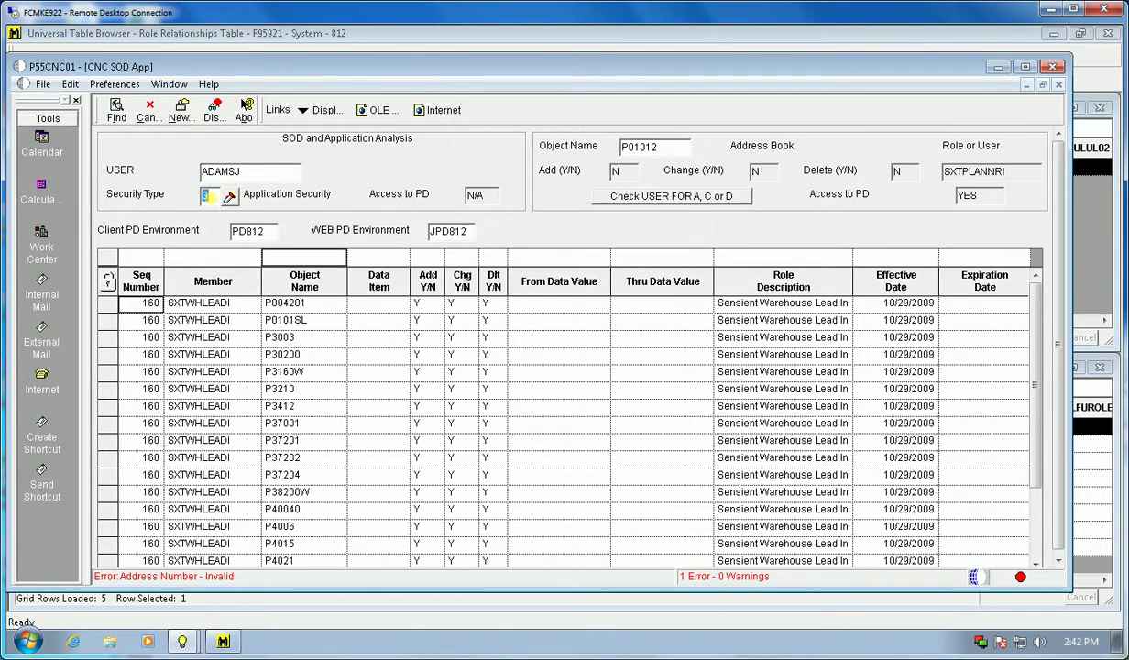
pyautogui.press('Tab')
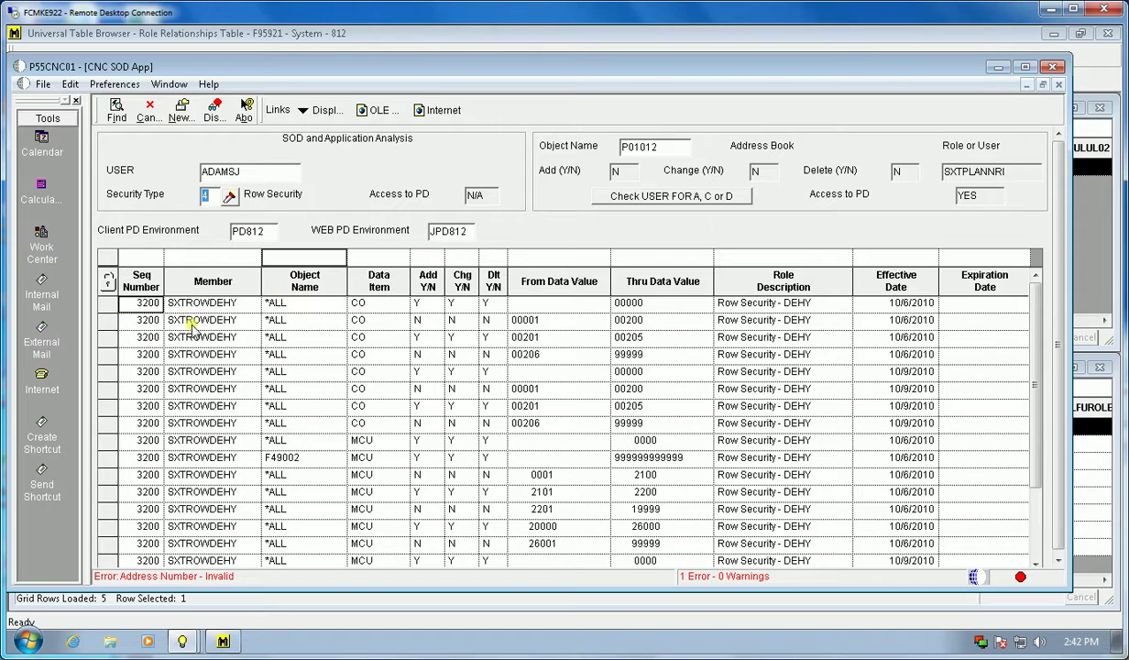
pyautogui.click(221, 300)
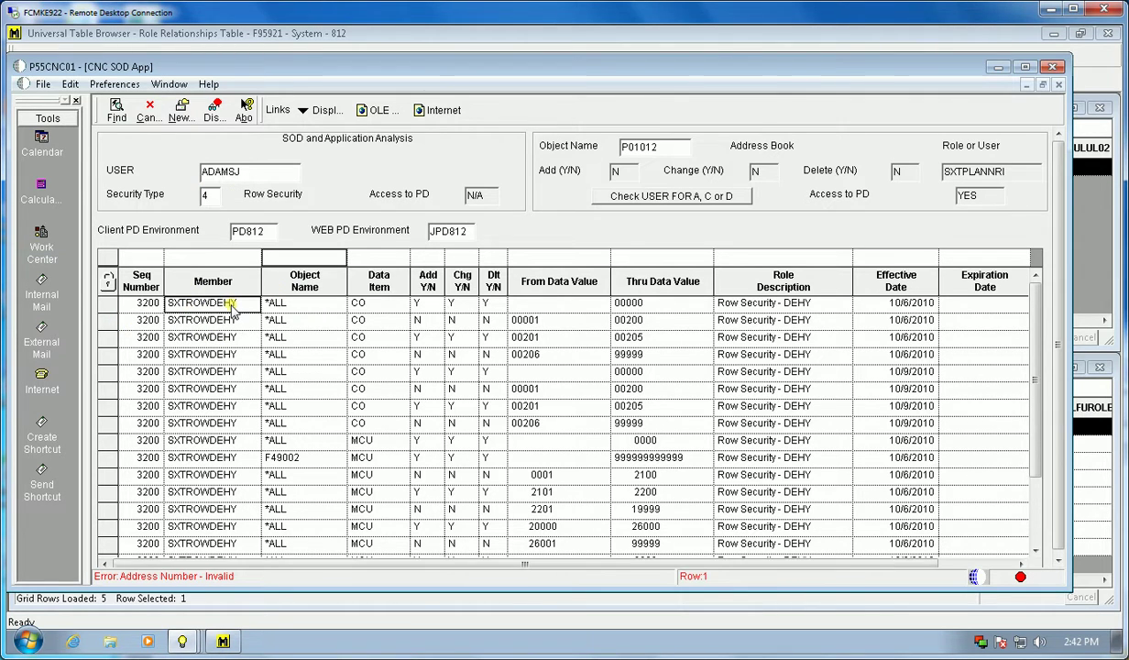
pyautogui.scroll(-3, 310, 469)
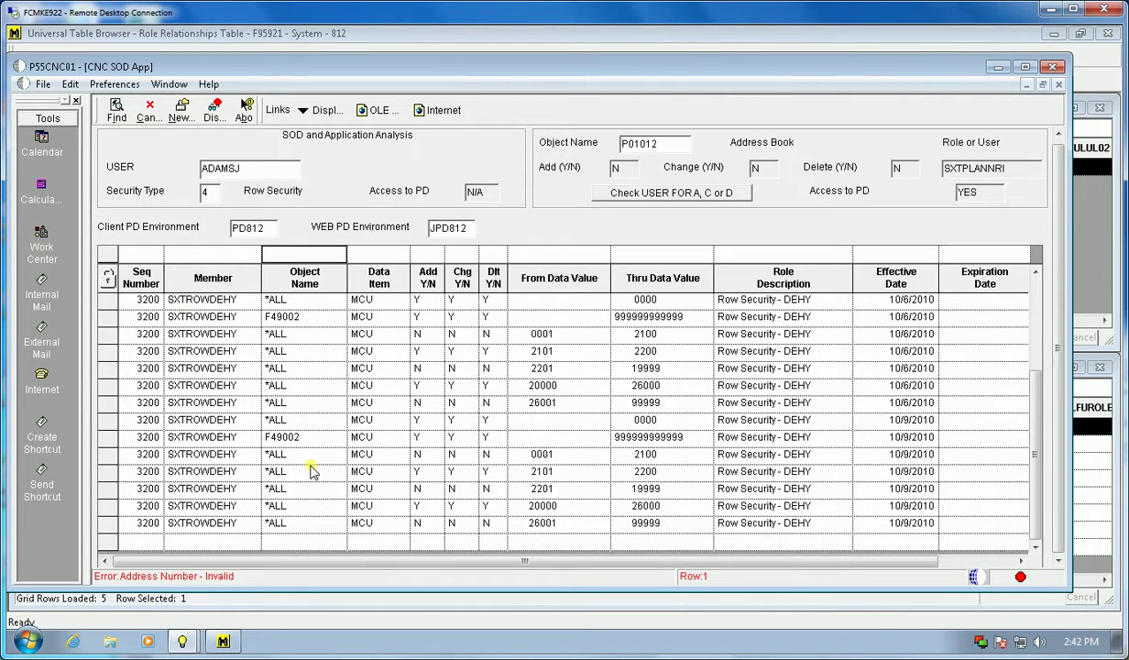
pyautogui.scroll(3, 229, 430)
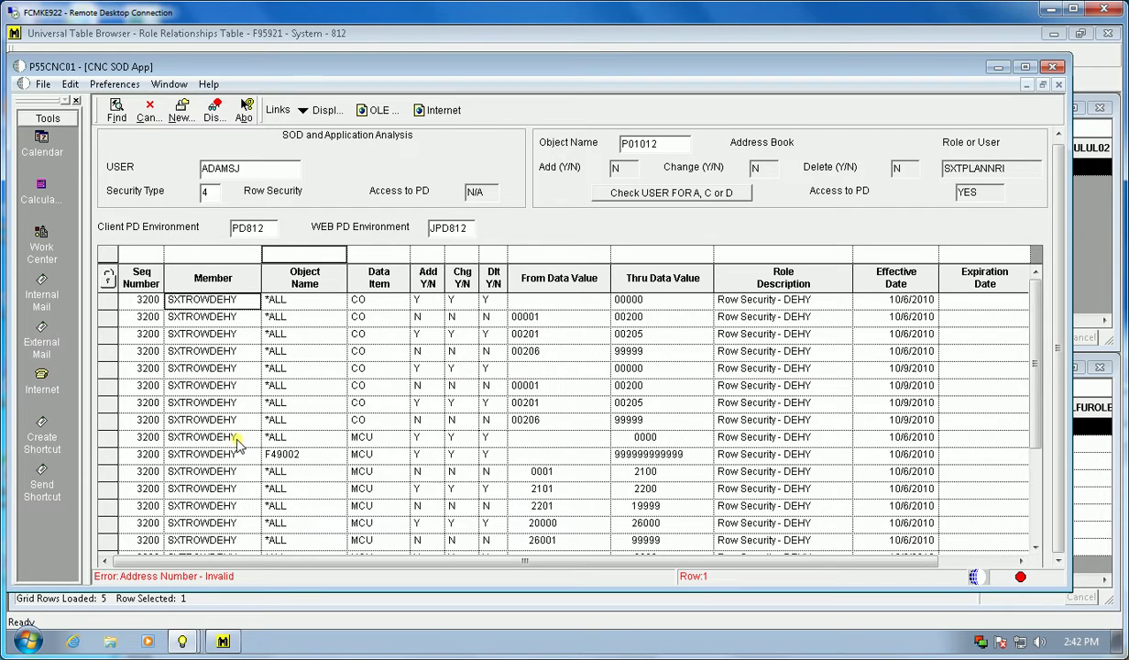
pyautogui.click(344, 421)
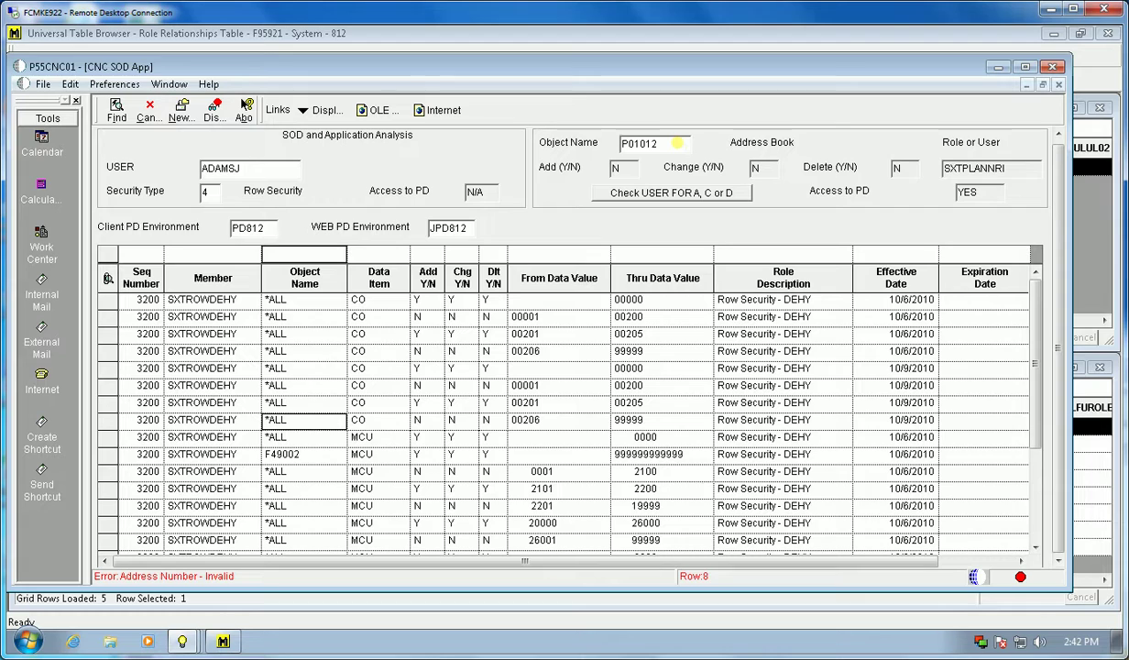
pyautogui.click(676, 143)
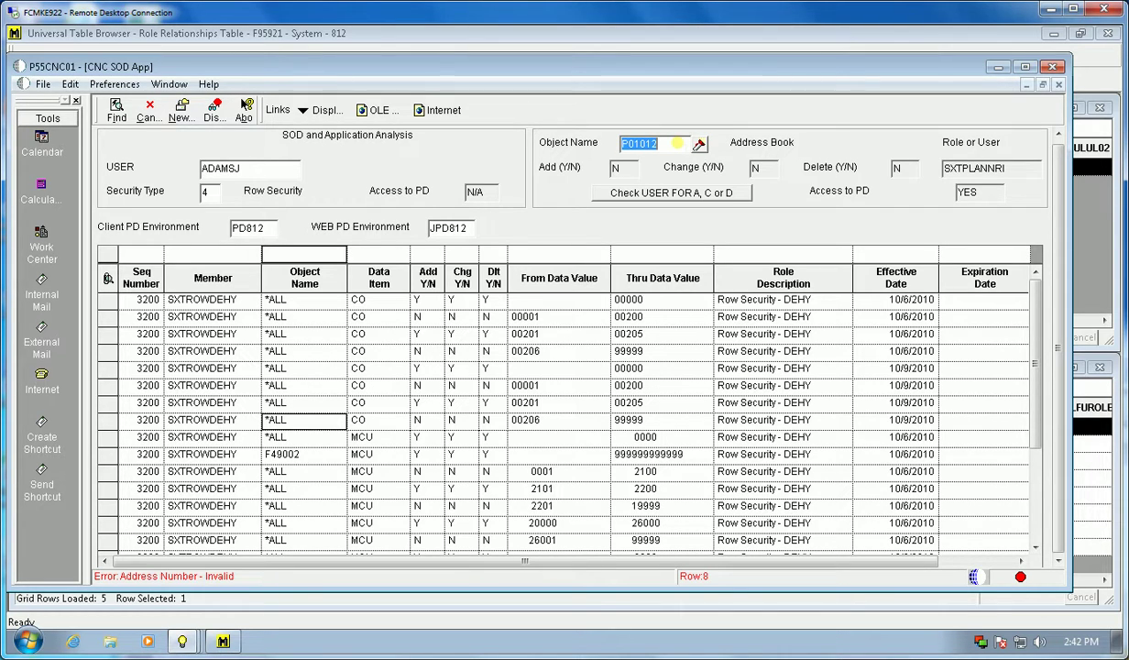
pyautogui.write('P0401')
pyautogui.click(664, 193)
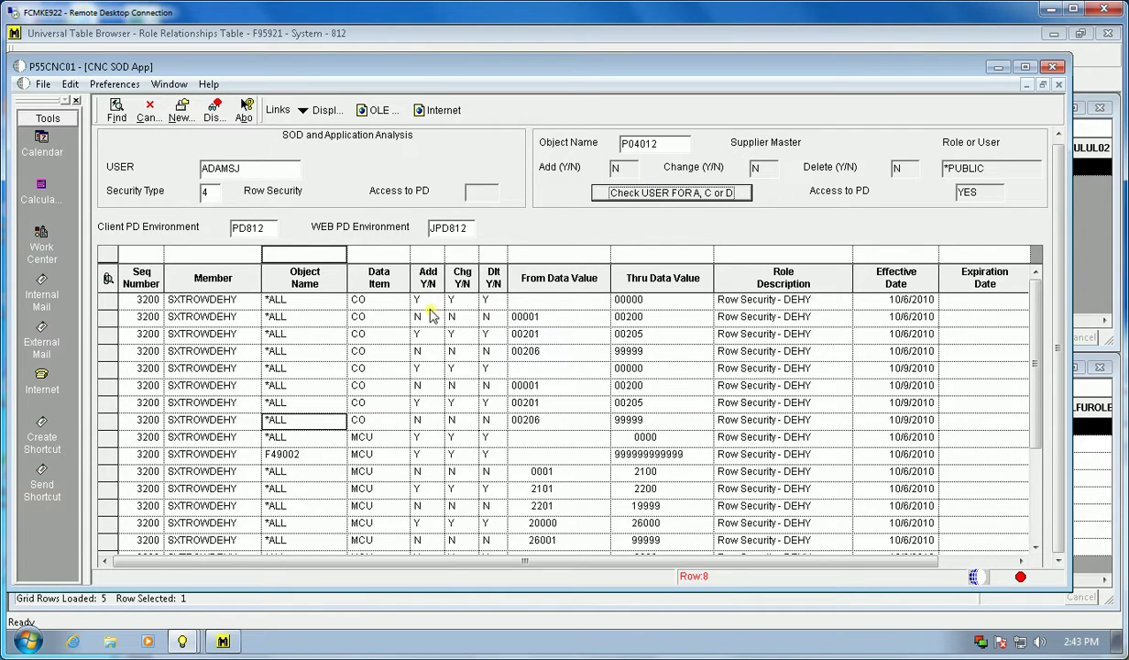
pyautogui.click(364, 303)
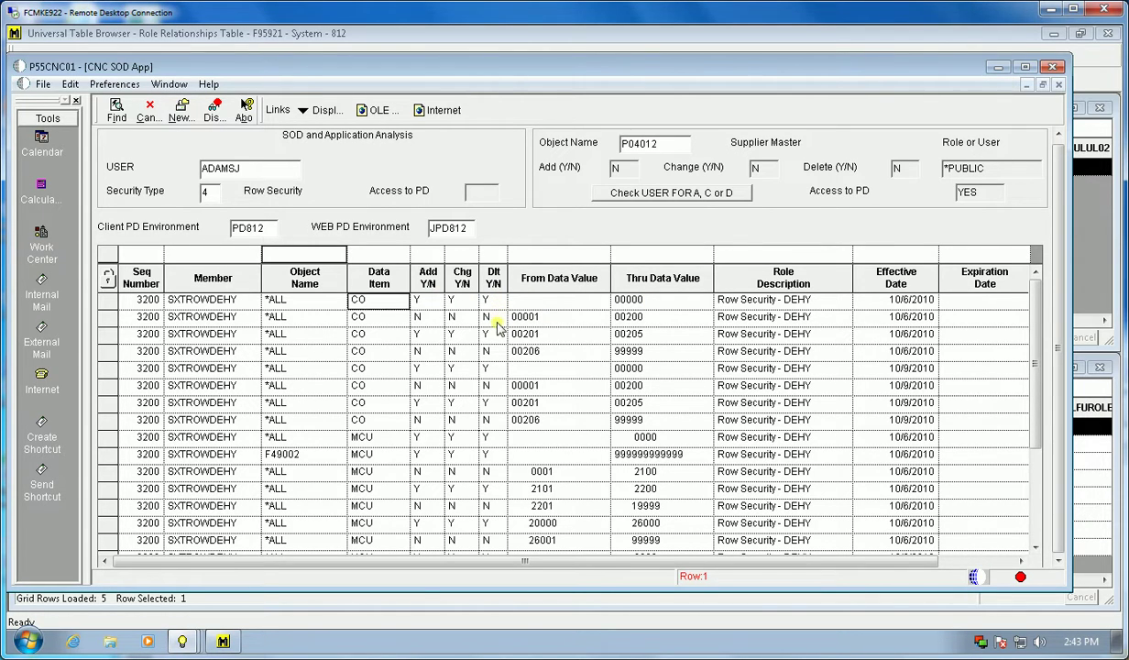
pyautogui.click(524, 318)
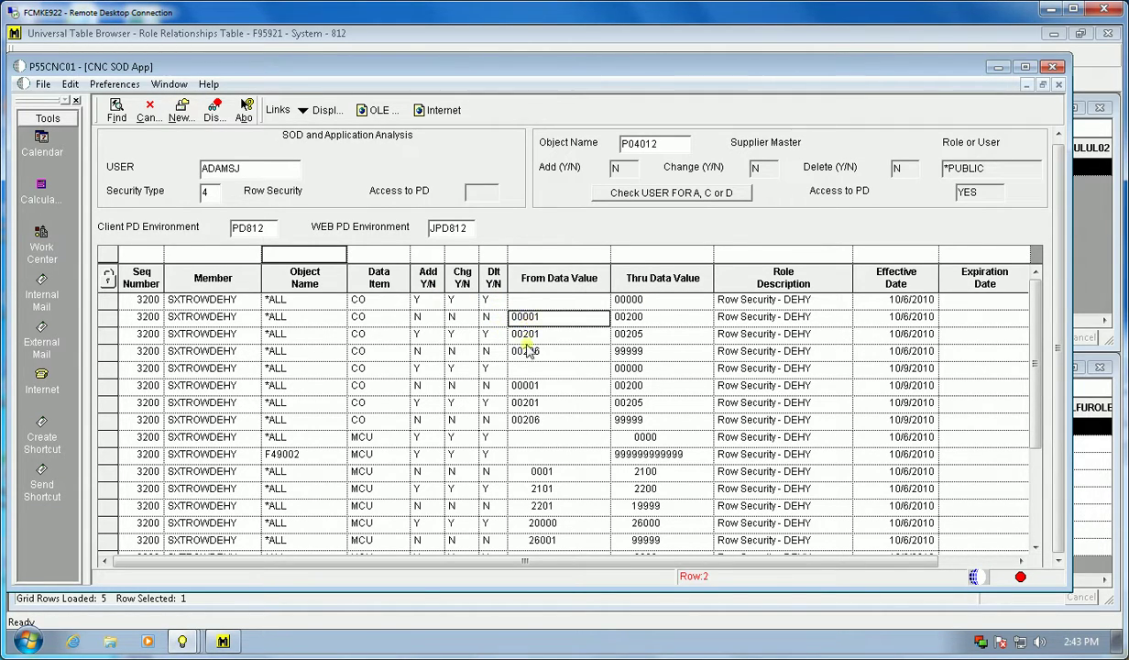
pyautogui.click(529, 336)
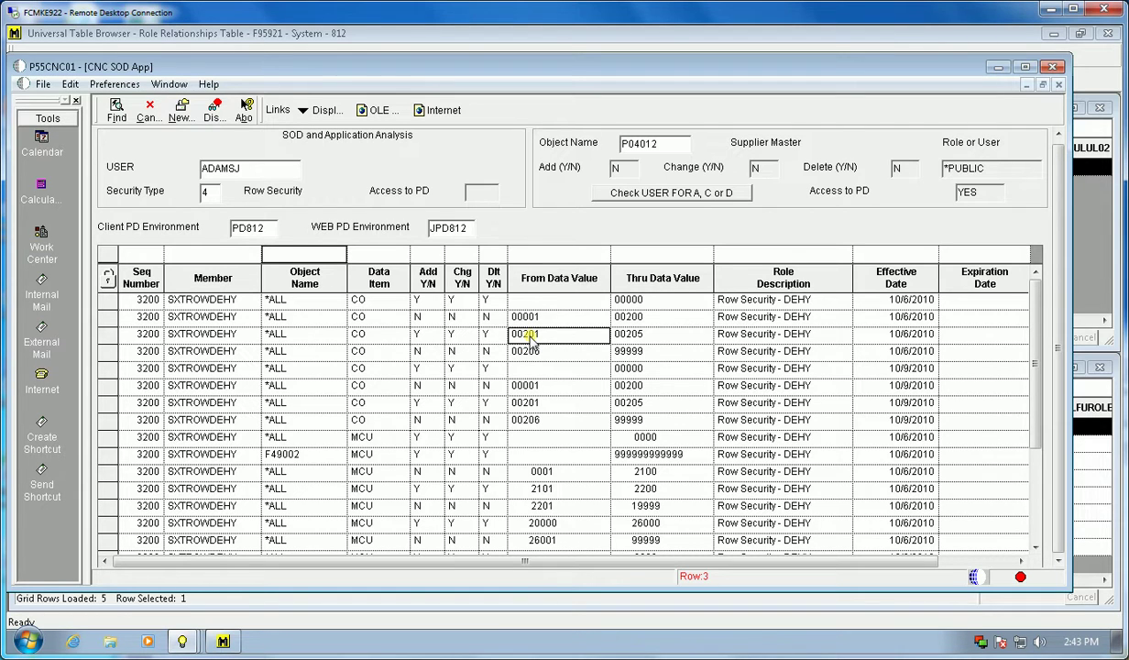
pyautogui.click(526, 357)
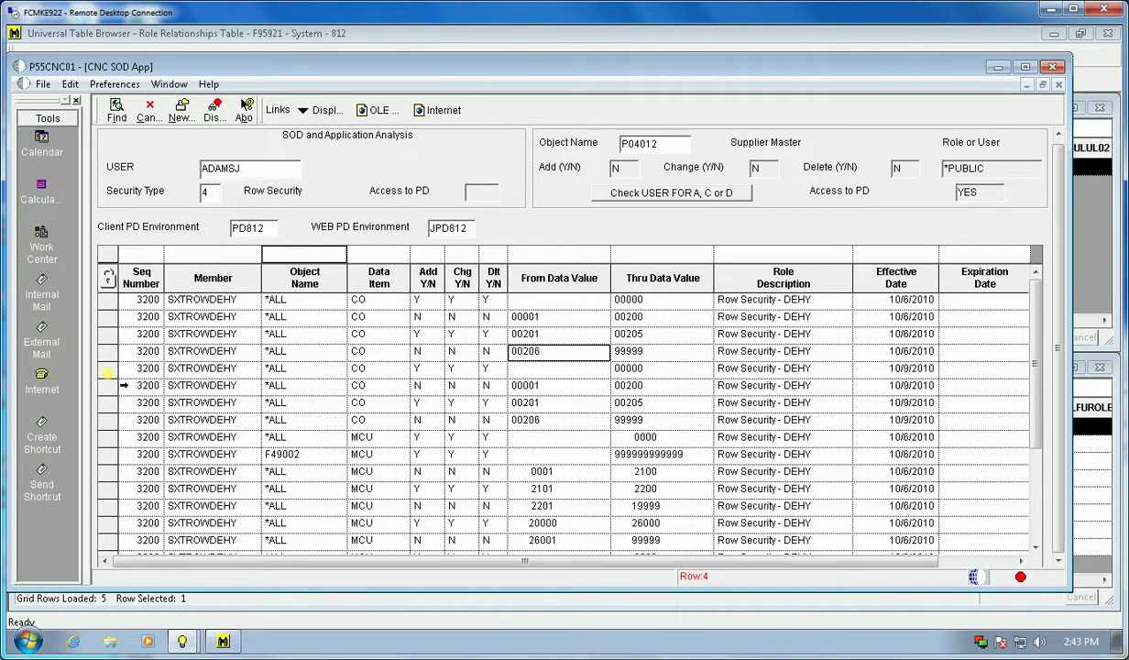
pyautogui.click(108, 370)
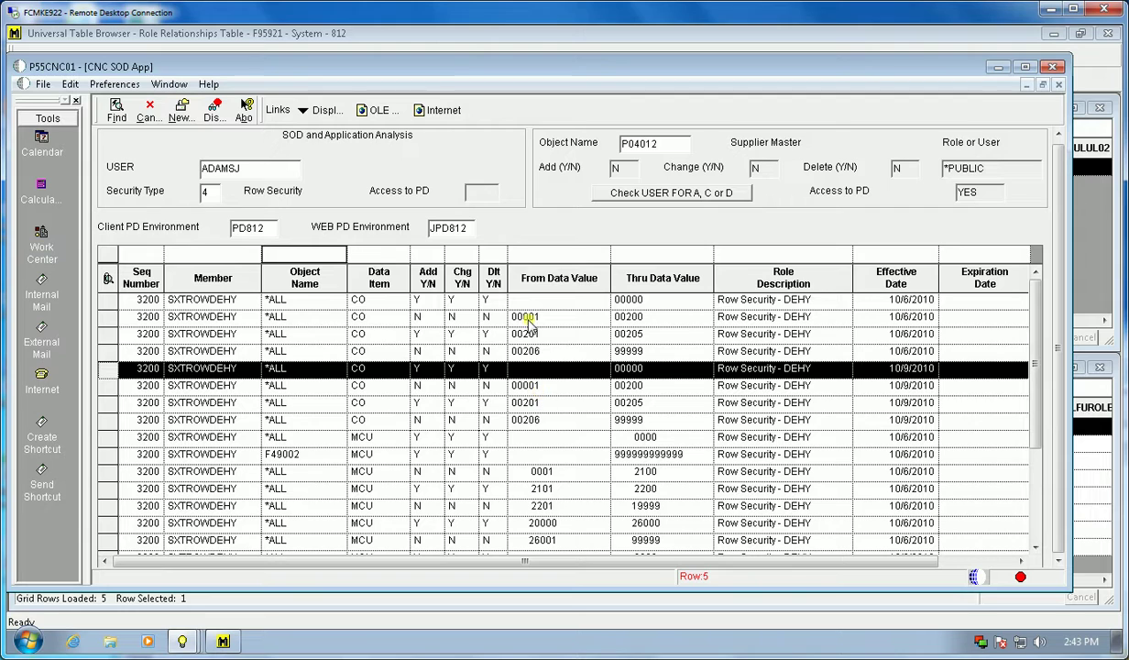
pyautogui.click(376, 453)
pyautogui.scroll(-3, 656, 486)
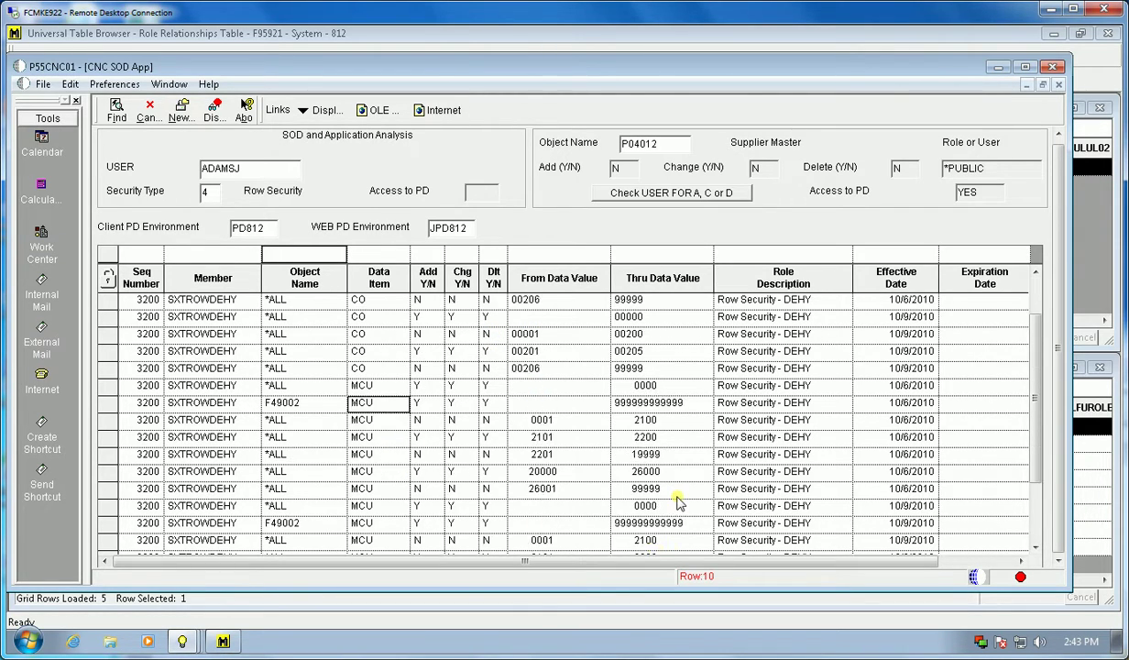
pyautogui.click(209, 192)
pyautogui.write('1')
pyautogui.press('Tab')
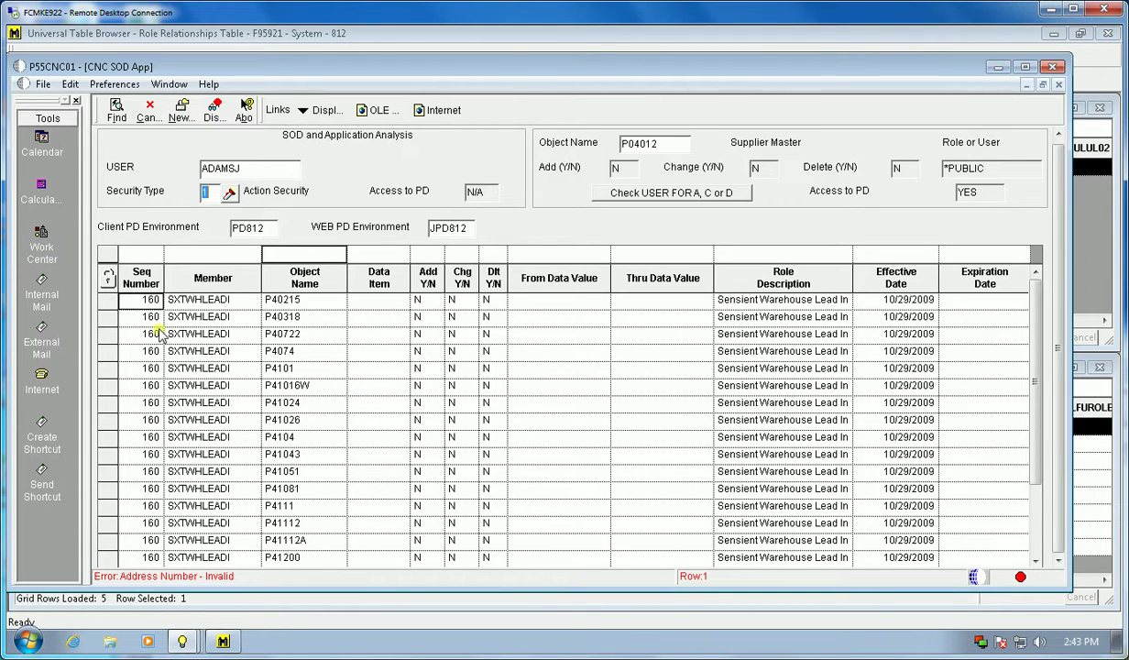
pyautogui.click(104, 301)
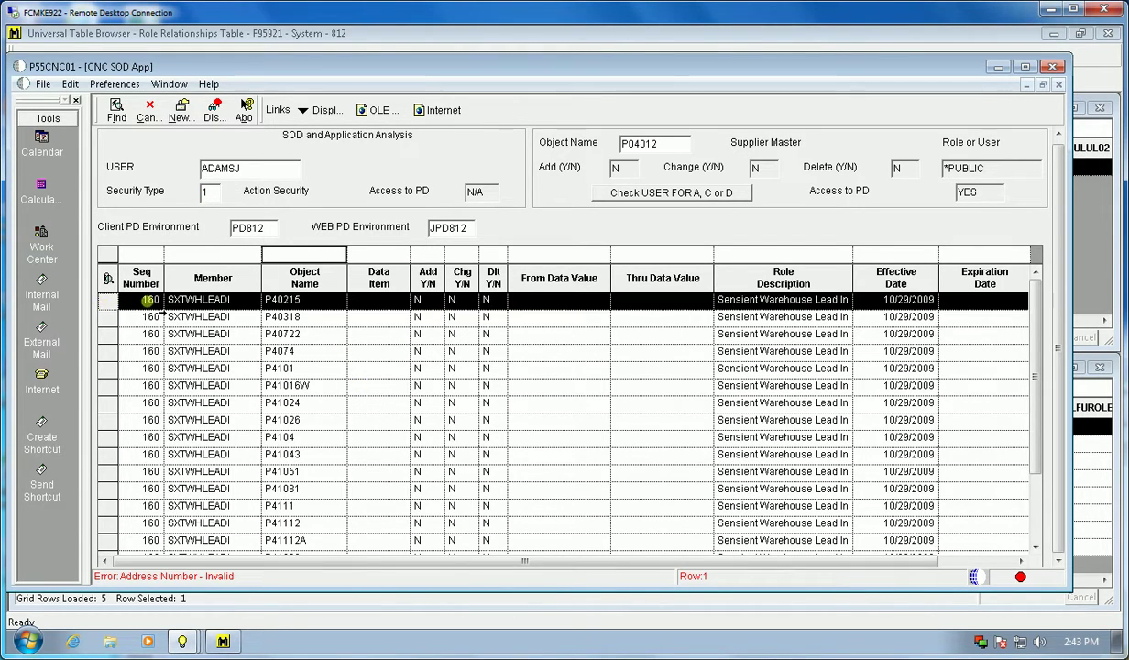
# - Enter N in the Add, Change and Delete Y/N filters
pyautogui.click(431, 256)
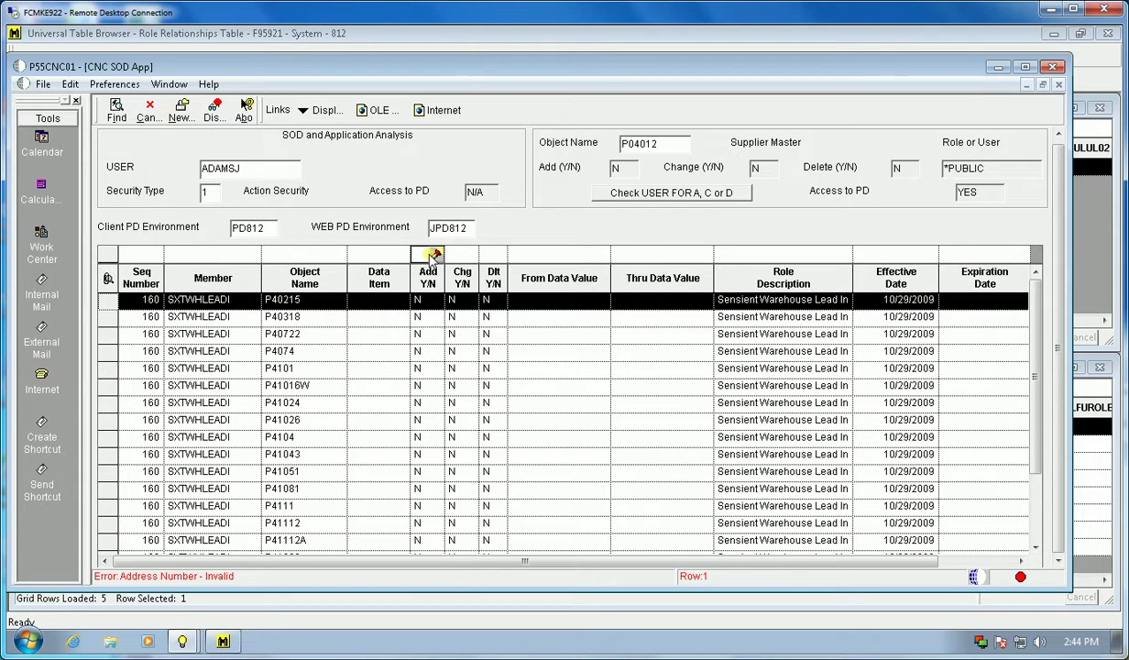
pyautogui.write('N')
pyautogui.press('Tab')
pyautogui.write('N')
pyautogui.press('Tab')
pyautogui.write('N')
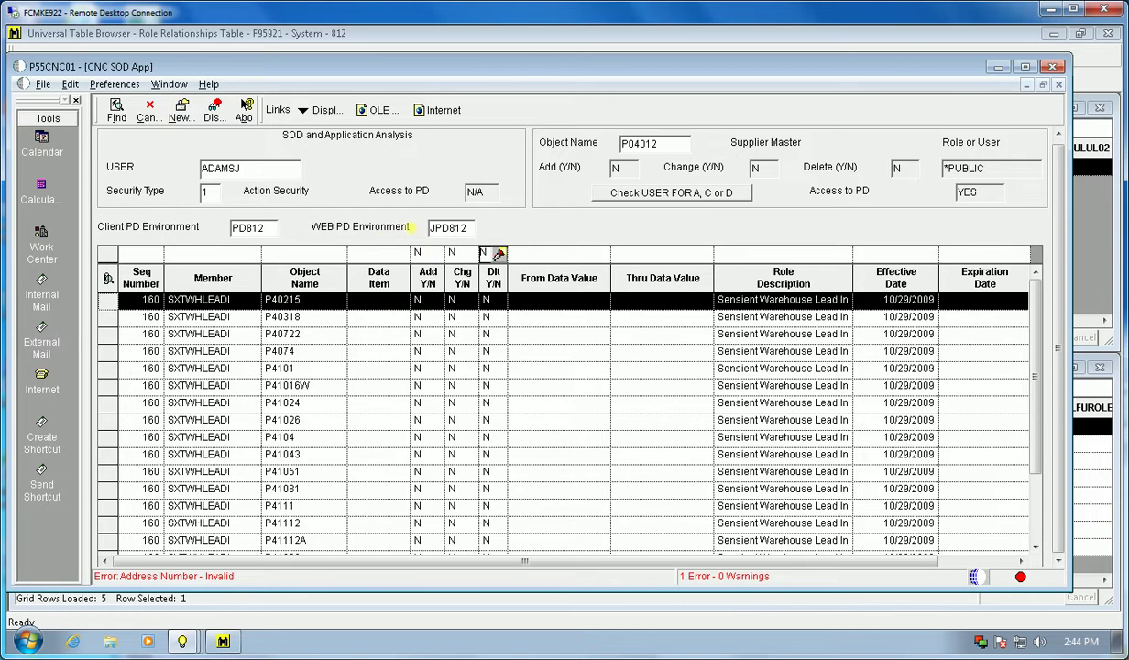
# - Jump to the last grid rows, ending with SXTPRDSUPF's P3711 and P37204 entries
pyautogui.click(323, 300)
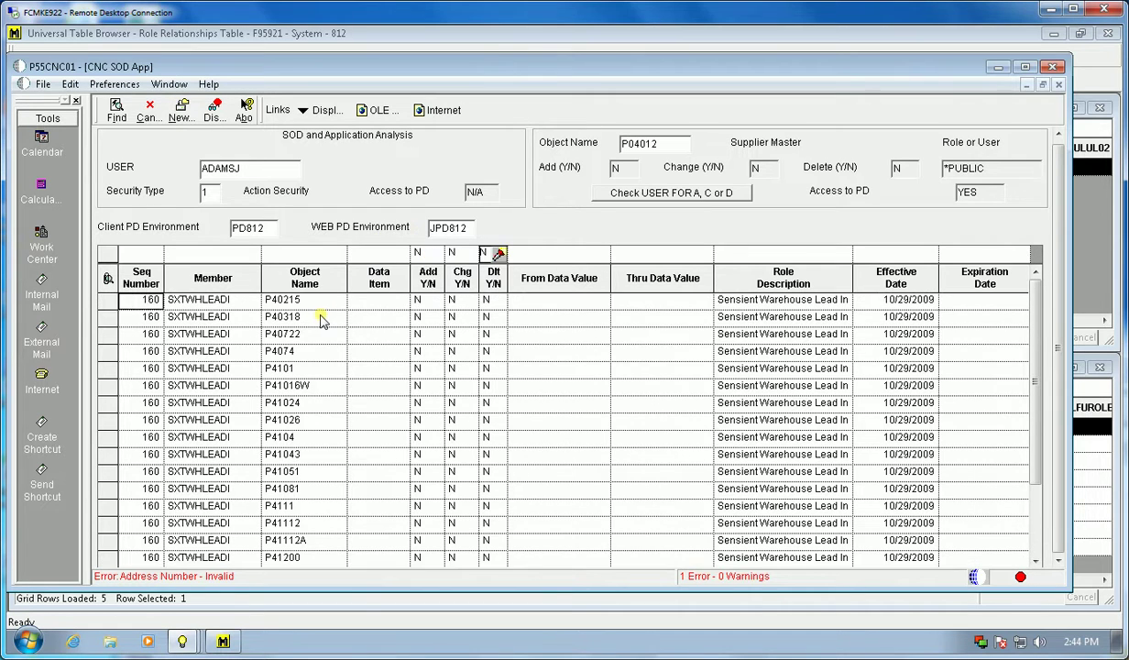
pyautogui.click(213, 302)
pyautogui.hotkey('ctrl', 'End')
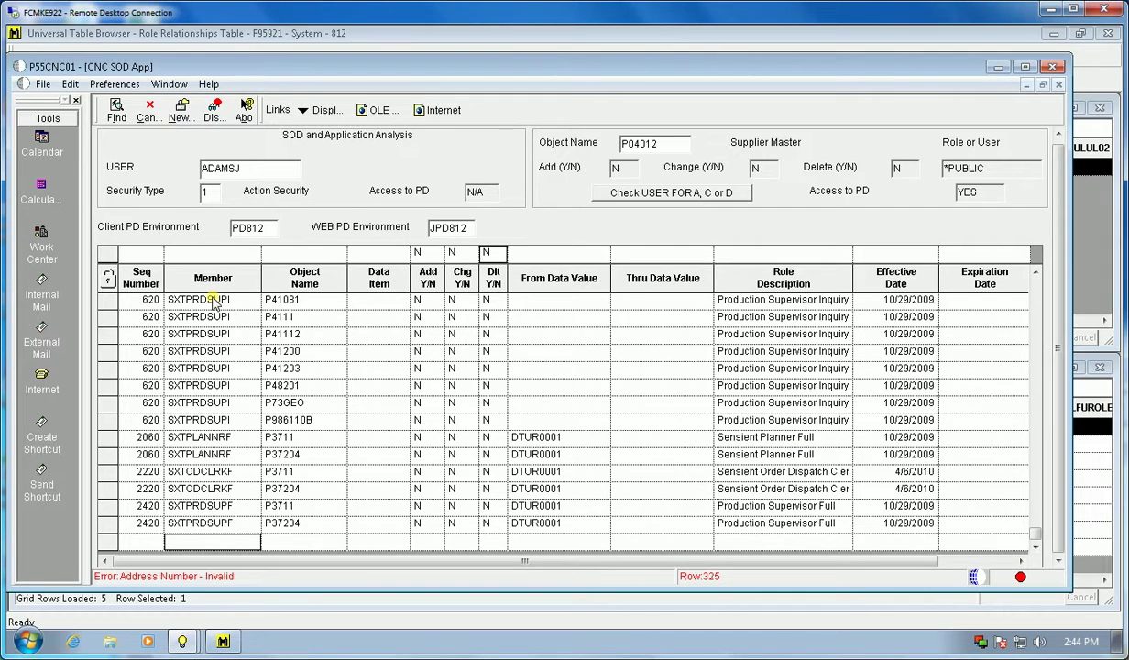
pyautogui.click(312, 527)
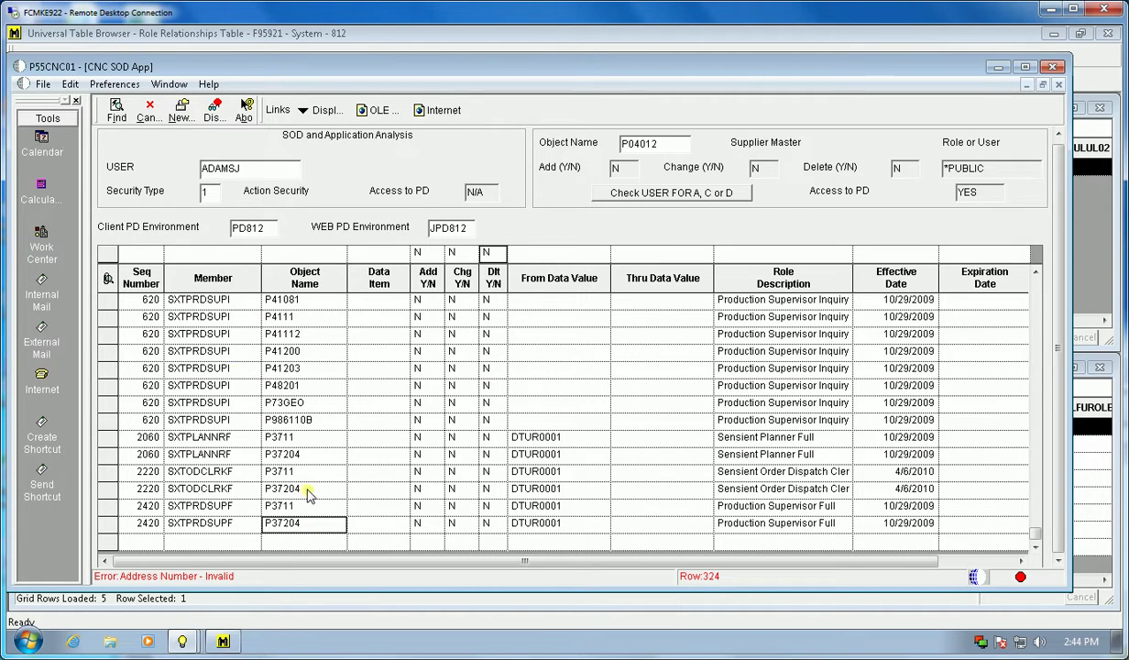
# - Try Security Type 2 (no column security), then search Security Type 3 application security
pyautogui.click(207, 191)
pyautogui.write('2')
pyautogui.press('Tab')
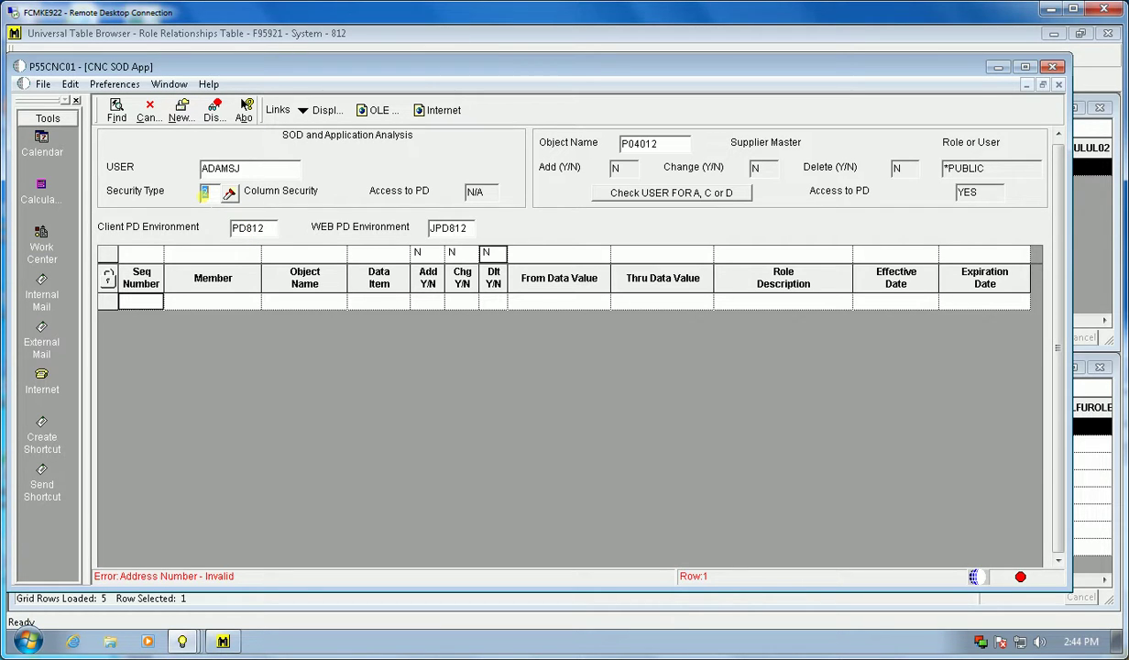
pyautogui.write('3')
pyautogui.press('Tab')
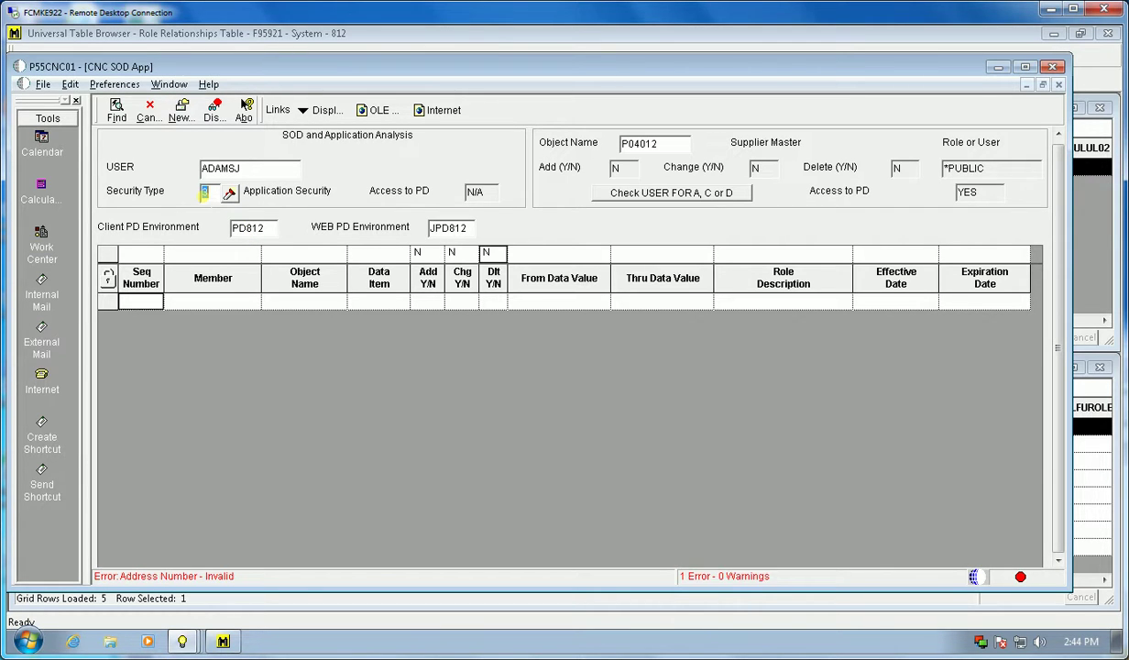
pyautogui.click(117, 110)
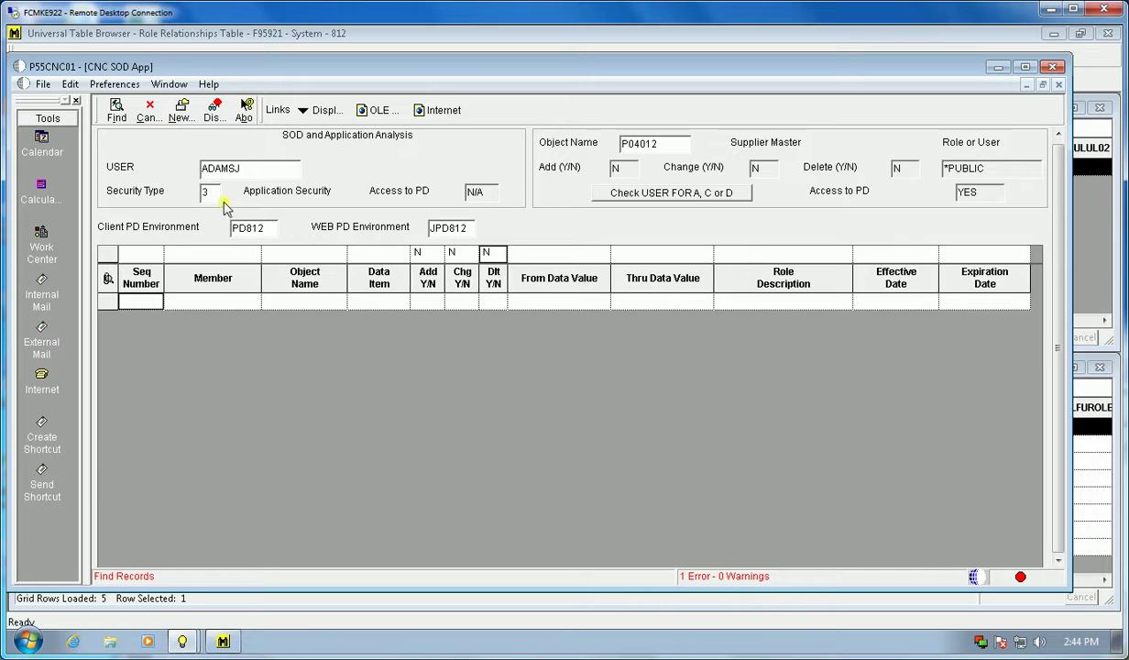
# - Clear the N values from the Y/N filters and rerun the search
pyautogui.click(425, 256)
pyautogui.press('BackSpace')
pyautogui.press('Tab')
pyautogui.press('BackSpace')
pyautogui.press('Tab')
pyautogui.press('BackSpace')
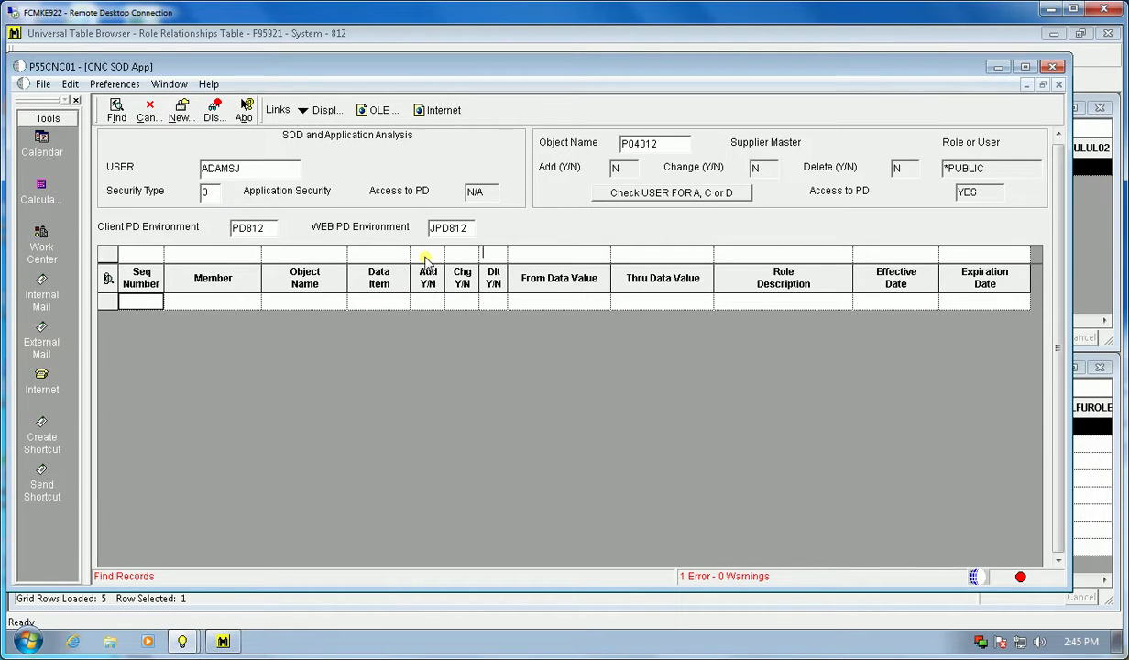
pyautogui.press('Return')
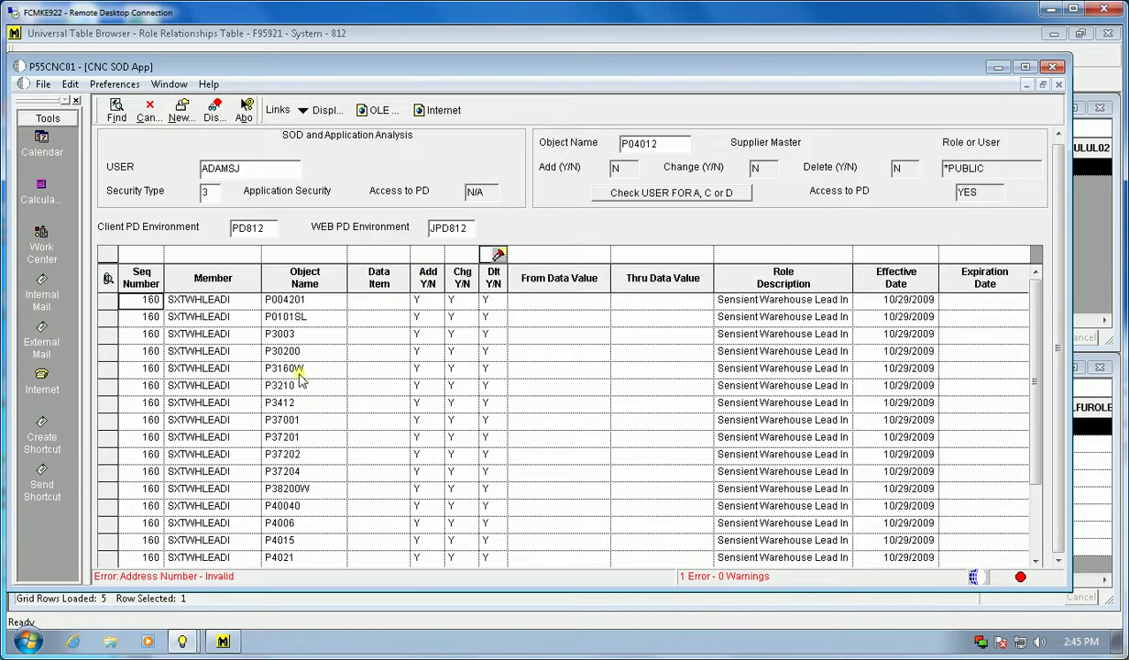
# - Filter Object Name to P42* to list SXTWHLEADI and SXTPLANNRI entries
pyautogui.click(287, 259)
pyautogui.write('P42*')
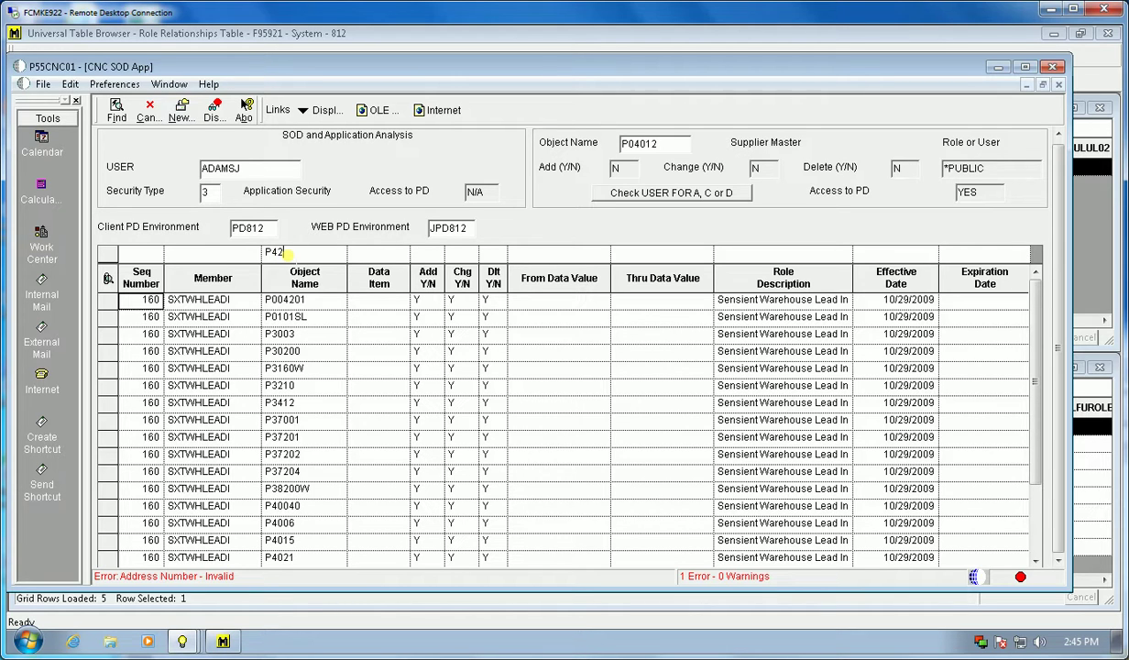
pyautogui.press('Return')
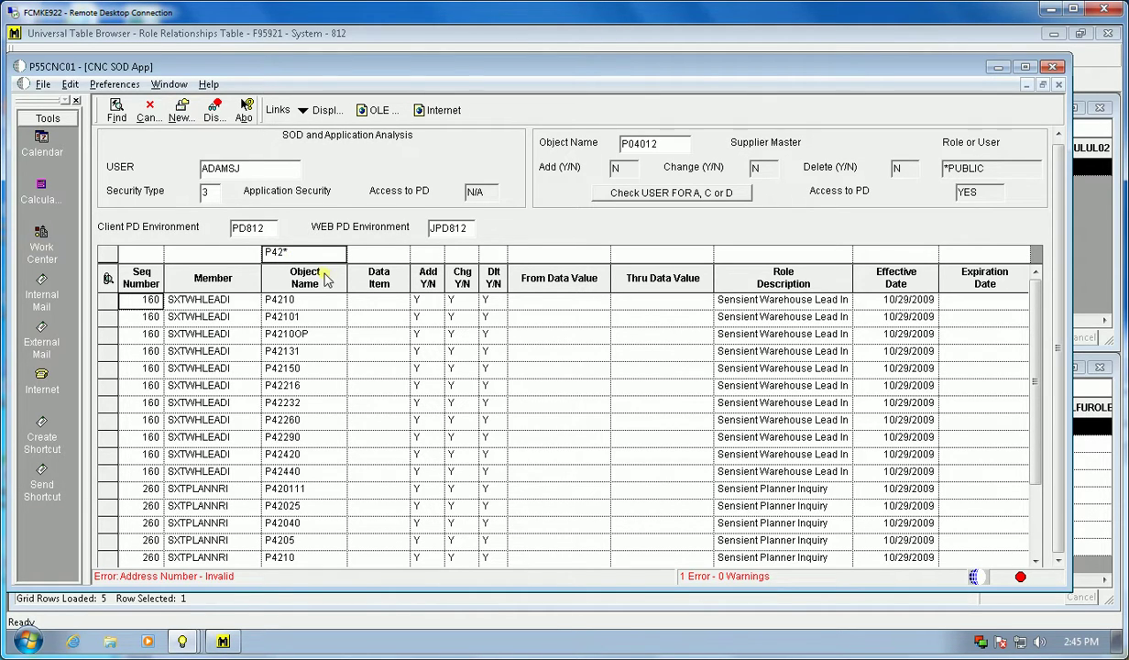
# - Browse the P42 records, including P42440, P42420, P42025 and P42101
pyautogui.click(431, 472)
pyautogui.scroll(-1, 438, 473)
pyautogui.scroll(-2, 437, 473)
pyautogui.click(274, 300)
pyautogui.click(282, 352)
pyautogui.click(281, 419)
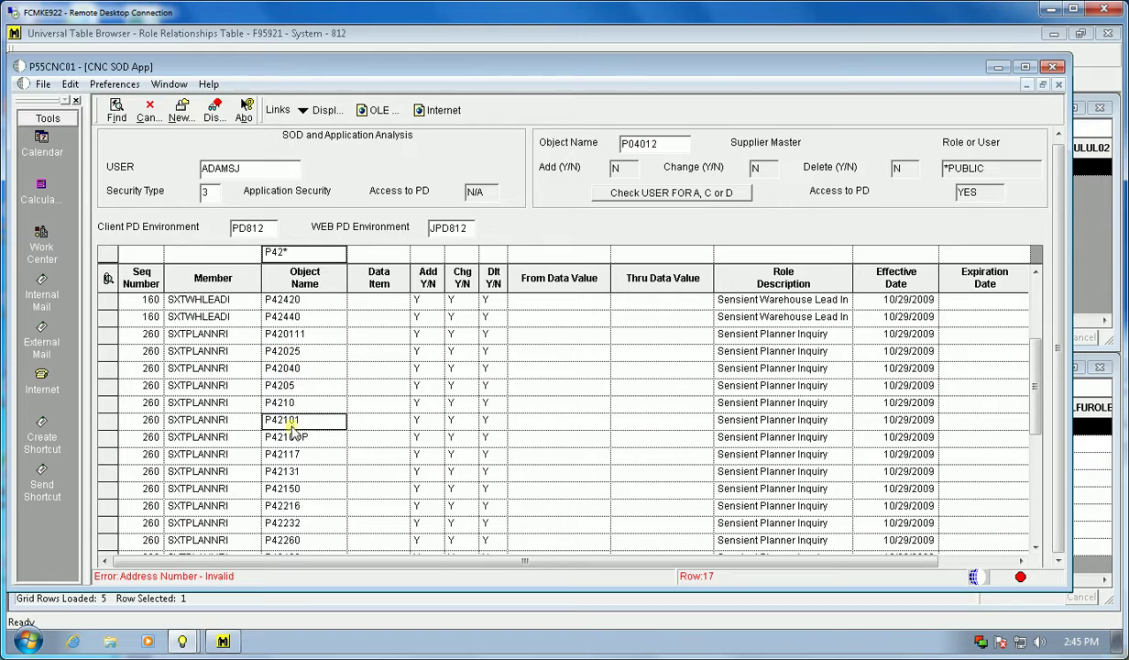
# - Narrow the Object Name filter to P4210*, then to P4210OP
pyautogui.click(309, 253)
pyautogui.write('P')
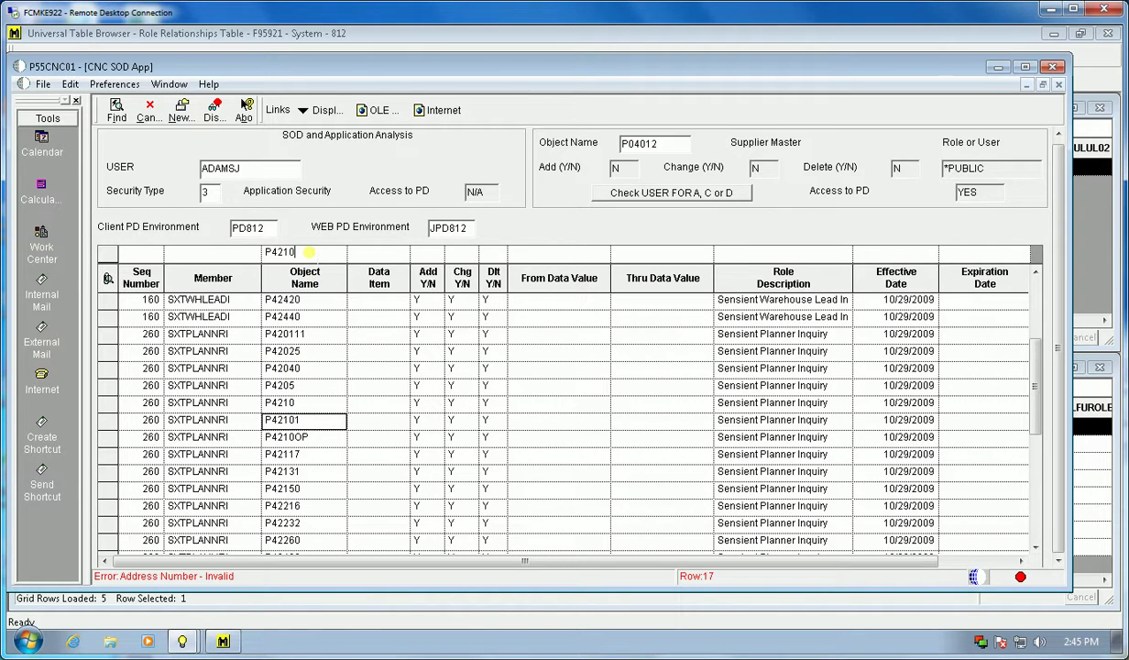
pyautogui.press('Return')
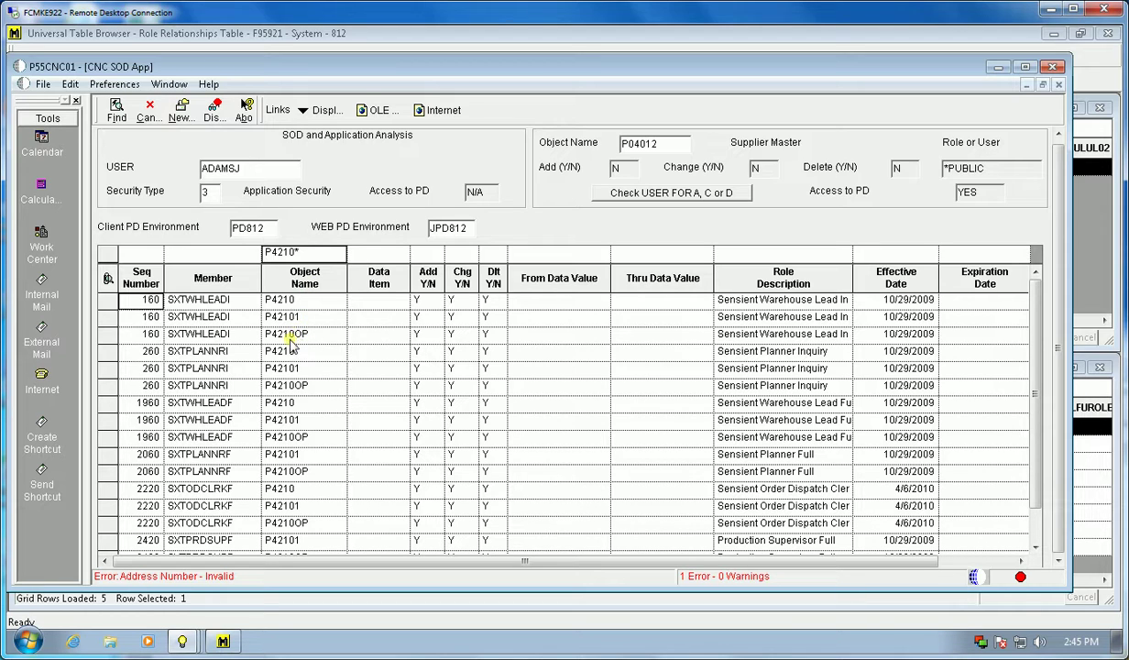
pyautogui.click(305, 253)
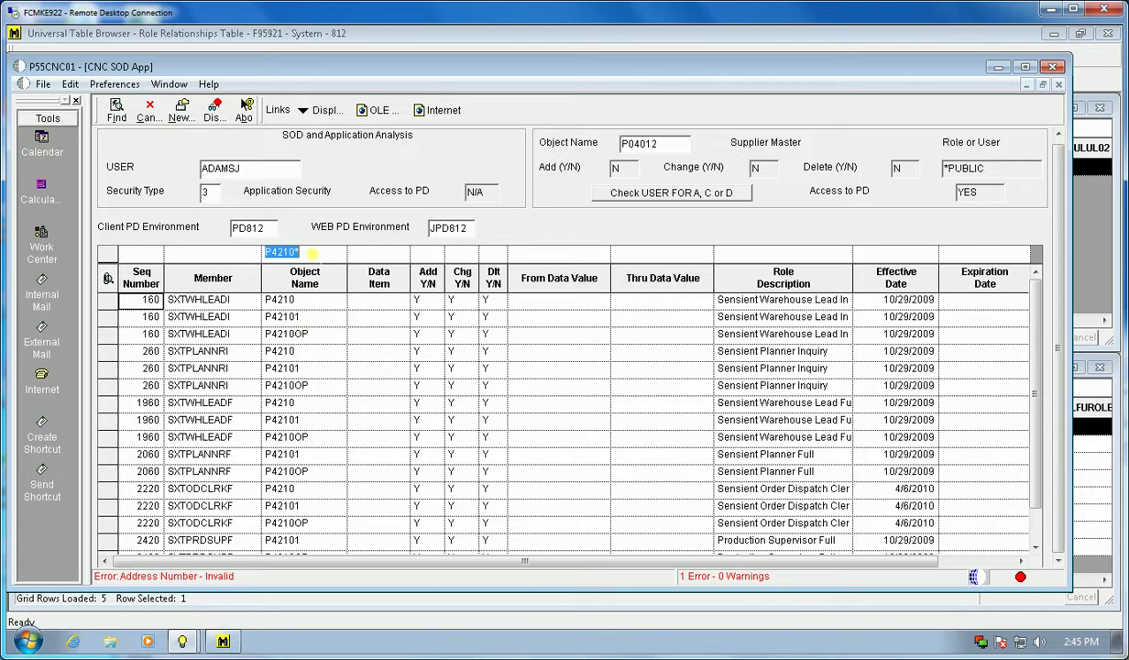
pyautogui.click(312, 254)
pyautogui.write('OP')
pyautogui.press('Return')
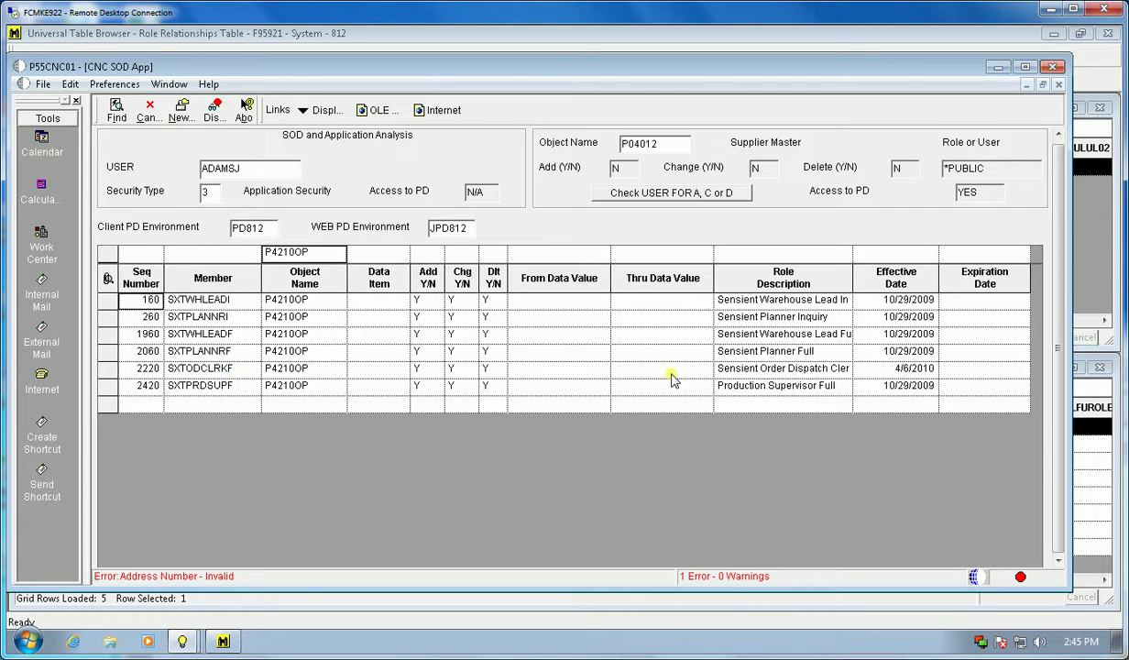
# - Autofit the Role Description column and review the first three roles' full names
pyautogui.doubleClick(788, 278)
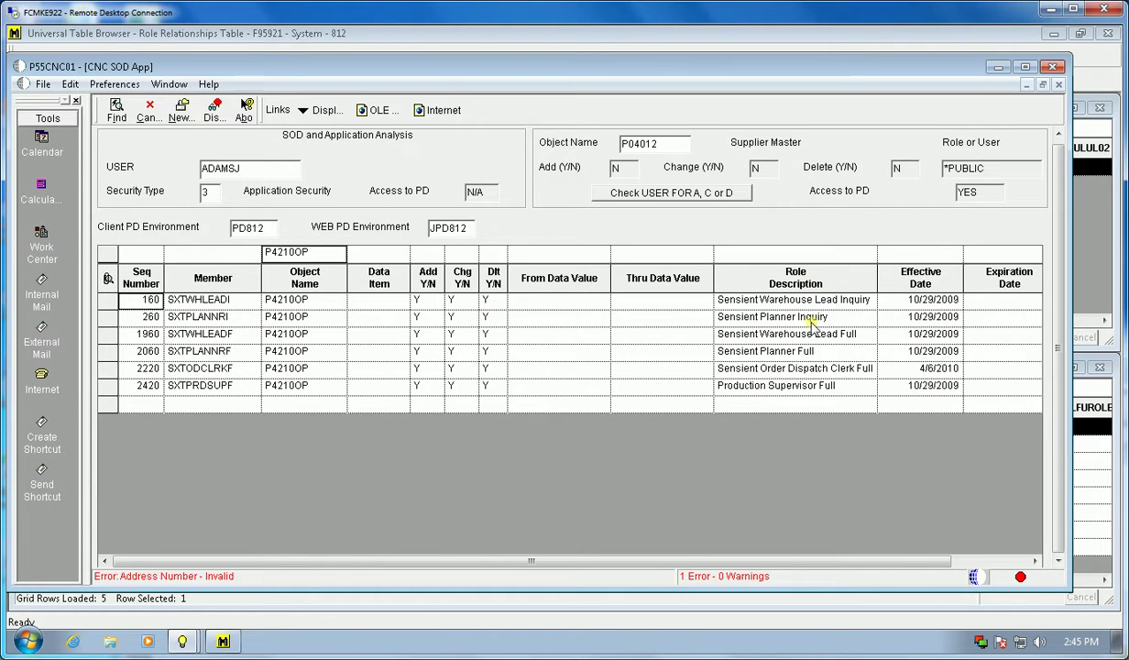
pyautogui.click(759, 299)
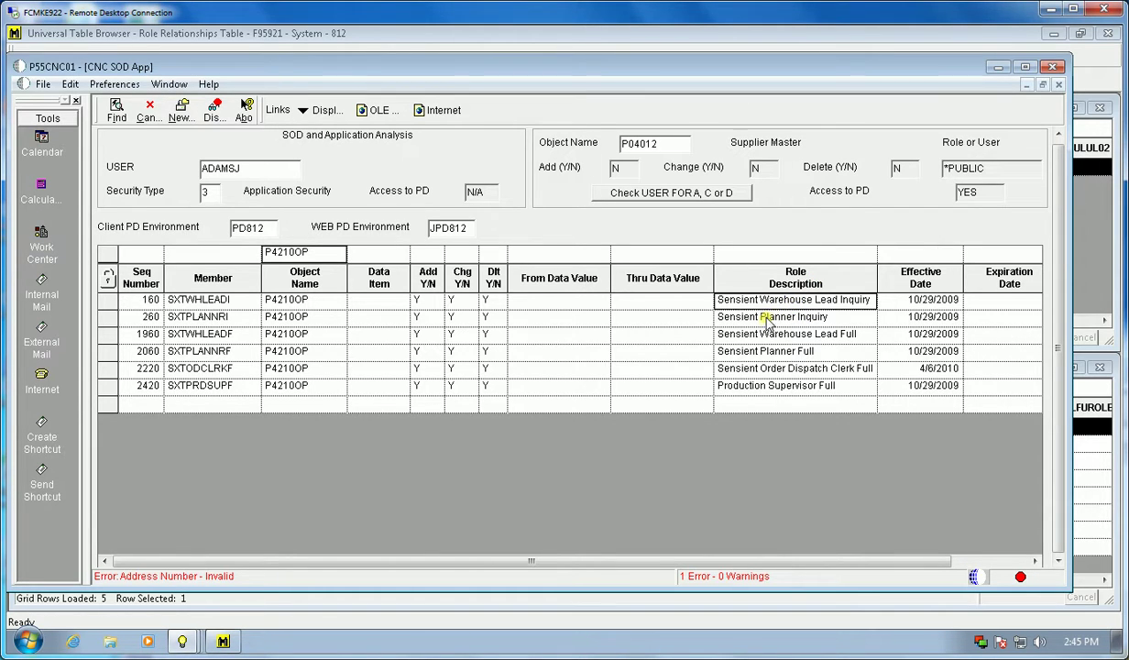
pyautogui.click(761, 317)
pyautogui.click(757, 337)
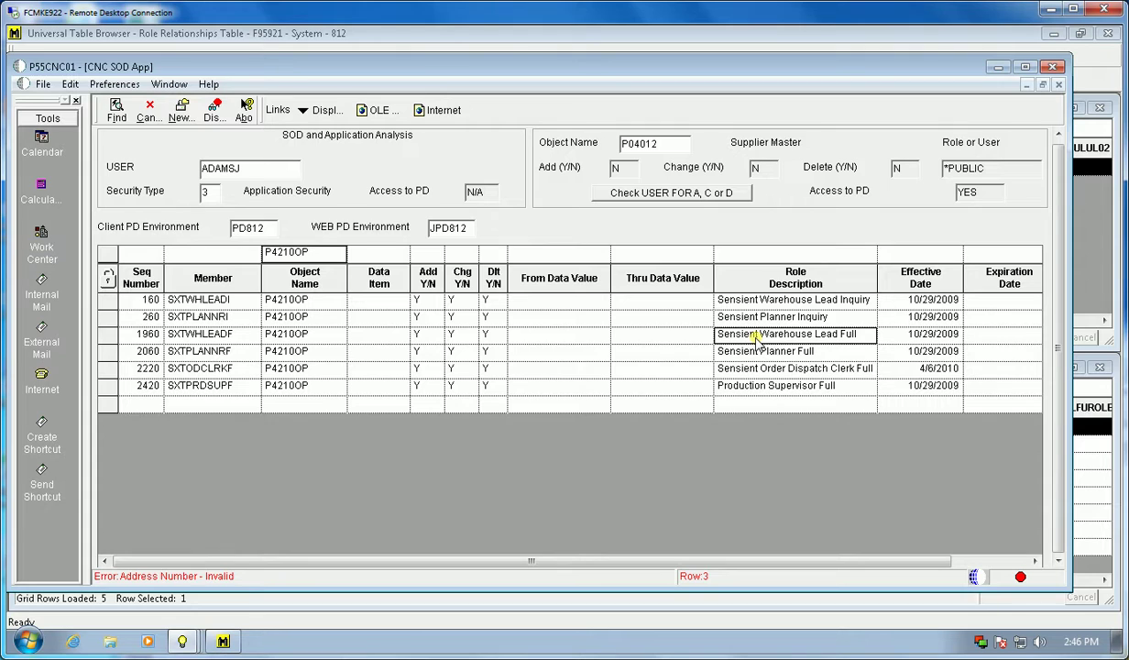
# - Set Security Type to 1 to show P4210OP action security
pyautogui.click(209, 192)
pyautogui.write('1')
pyautogui.press('Return')
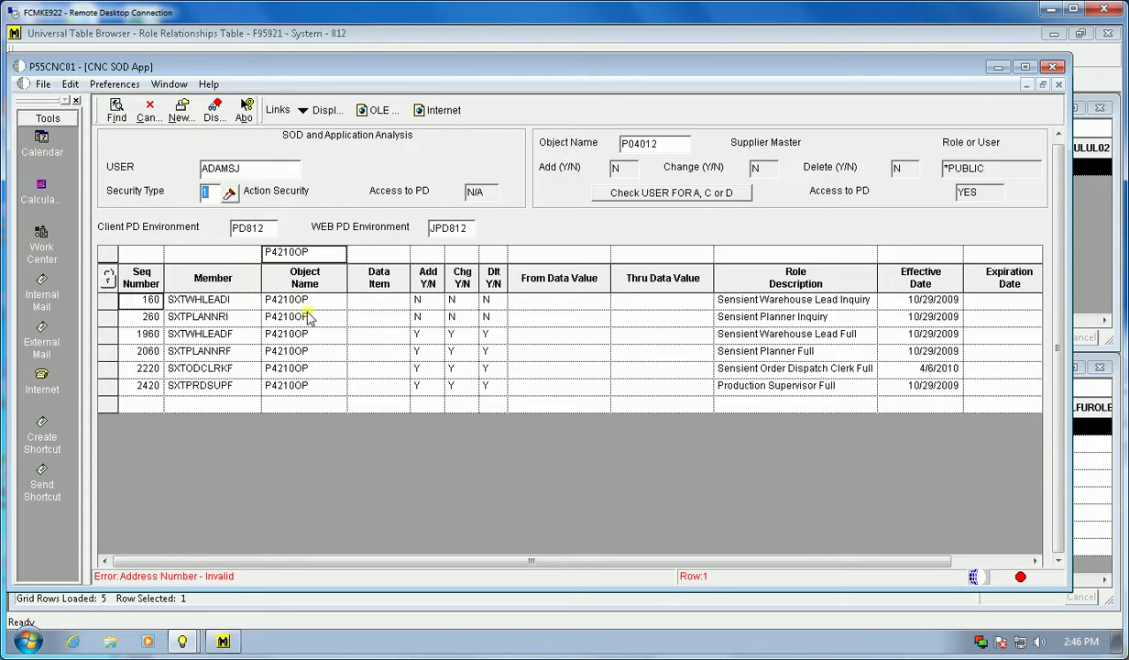
# - Step through records Seq 160, 260, 1960, 2060, 2220 and select Seq 2420
pyautogui.click(224, 302)
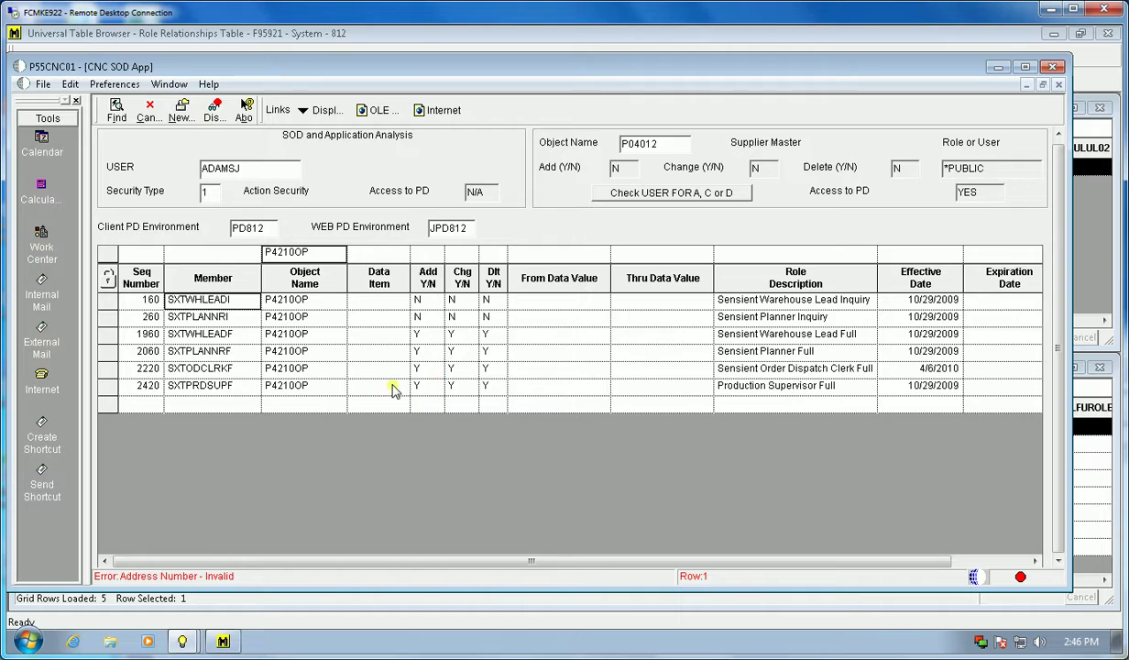
pyautogui.click(139, 302)
pyautogui.click(142, 317)
pyautogui.click(143, 334)
pyautogui.click(147, 356)
pyautogui.click(146, 370)
pyautogui.click(144, 389)
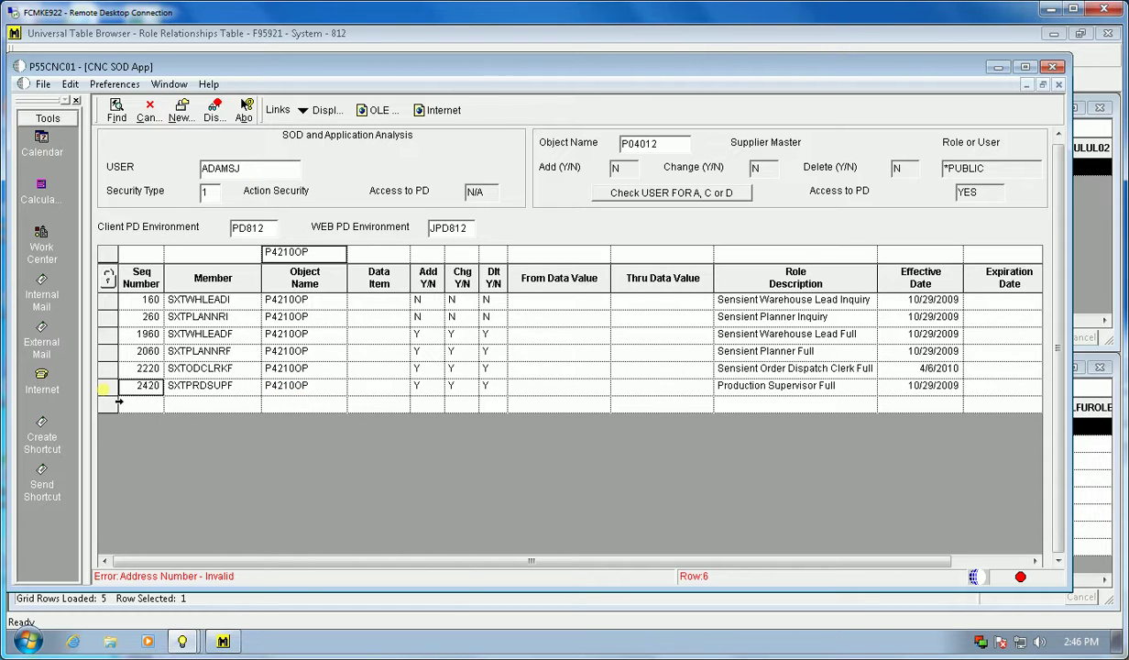
pyautogui.click(104, 390)
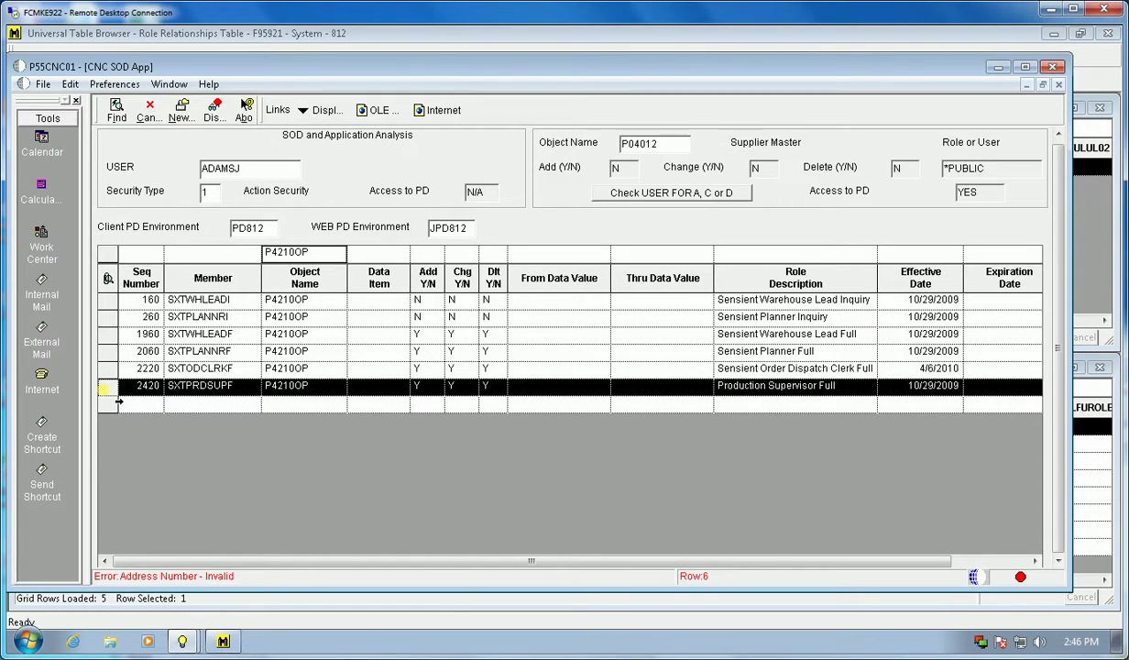
# - Cancel the P55CNC01 CNC SOD App form to return to the Solution Explorer's Life Cycle Tools menu
pyautogui.click(148, 117)
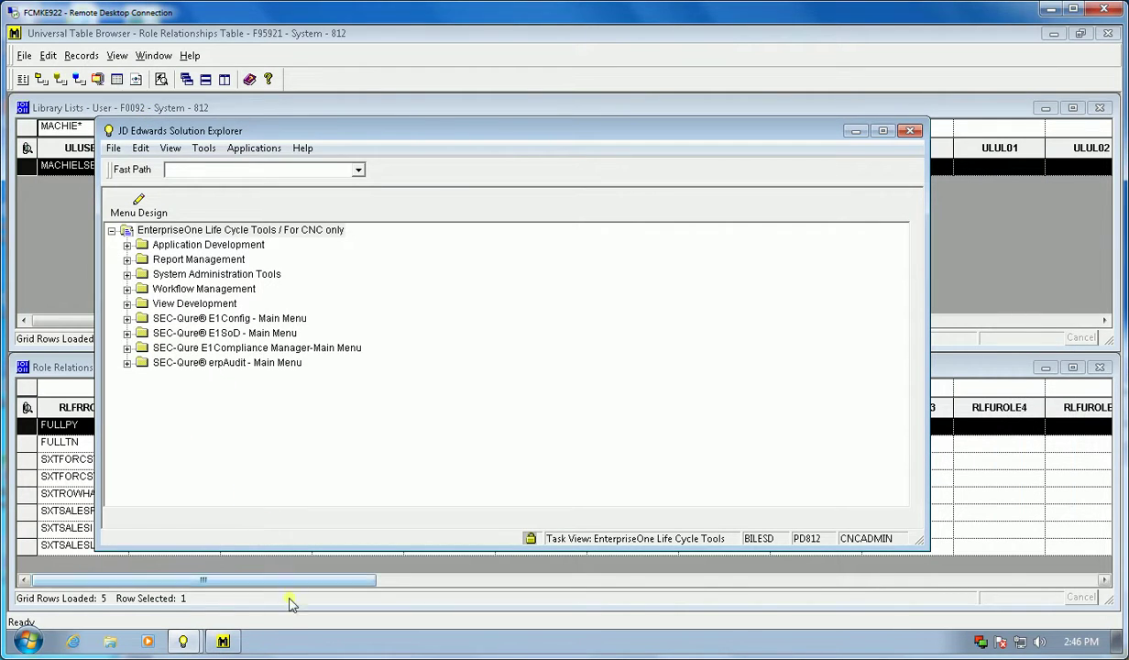